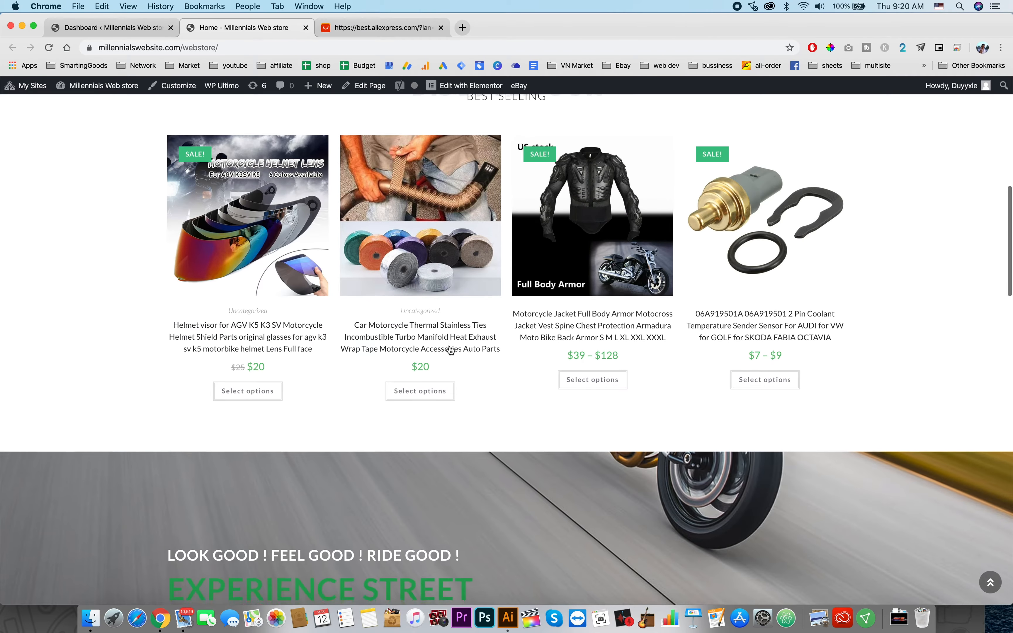
Step: Browse the motorcycle store's homepage and its Women menu
scroll(450, 349, up, 8)
scroll(450, 348, up, 10)
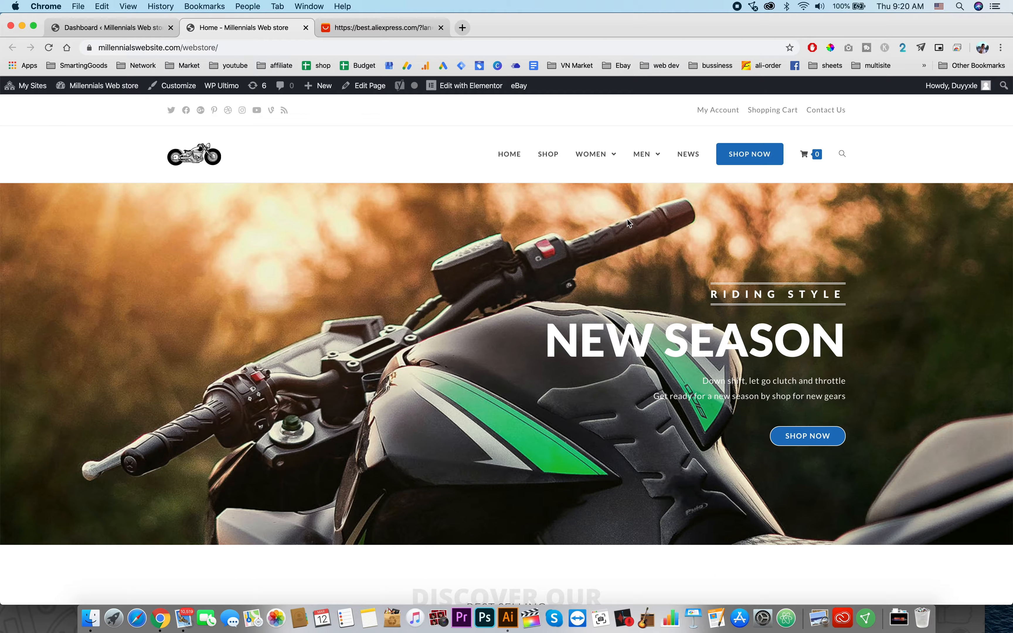
mouse_move(557, 156)
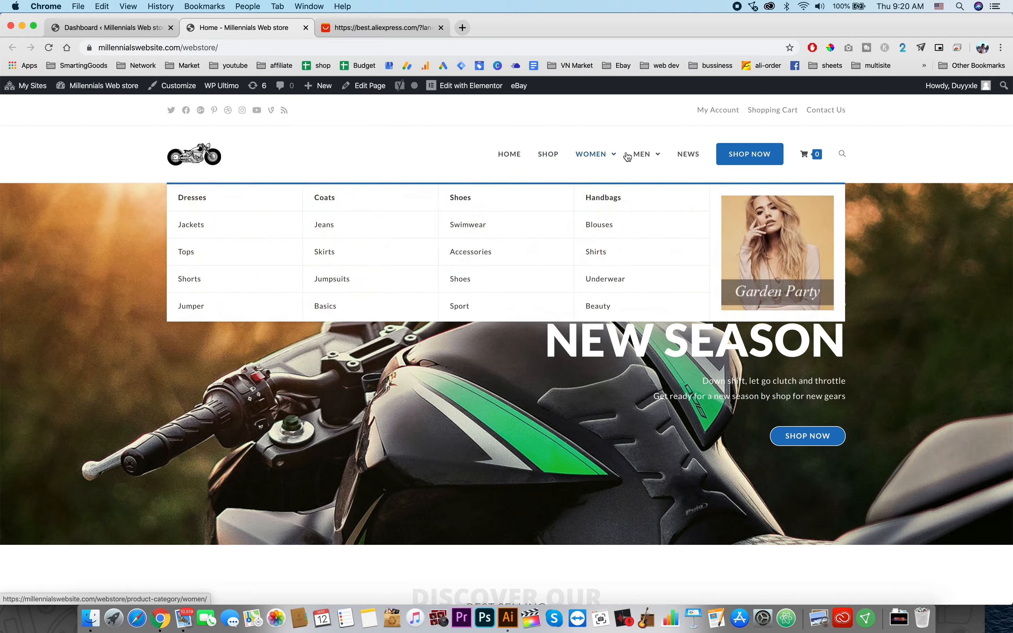
mouse_move(640, 156)
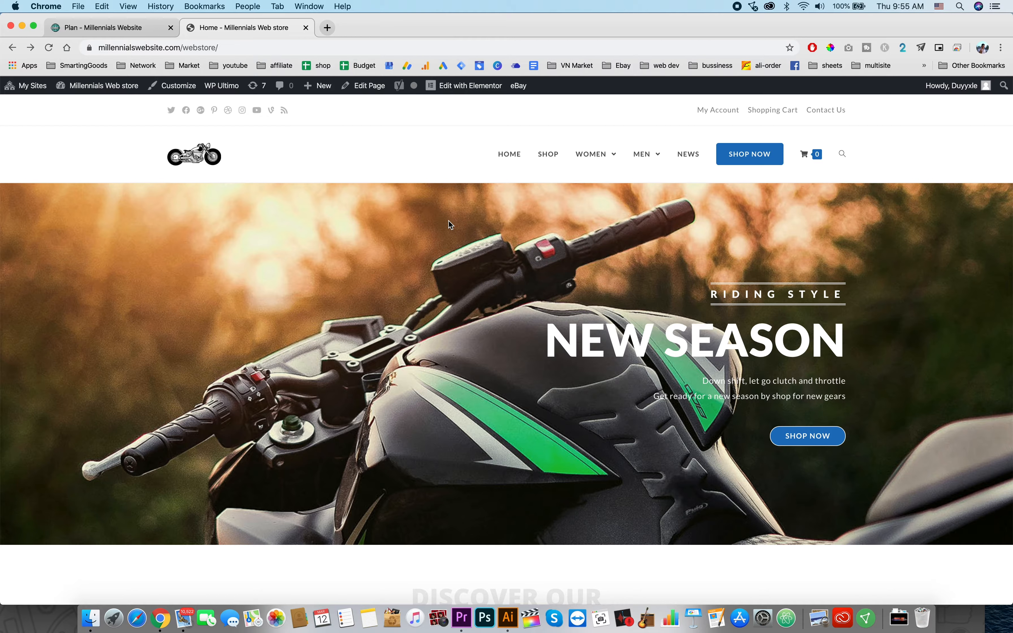
scroll(448, 220, down, 5)
scroll(449, 221, up, 10)
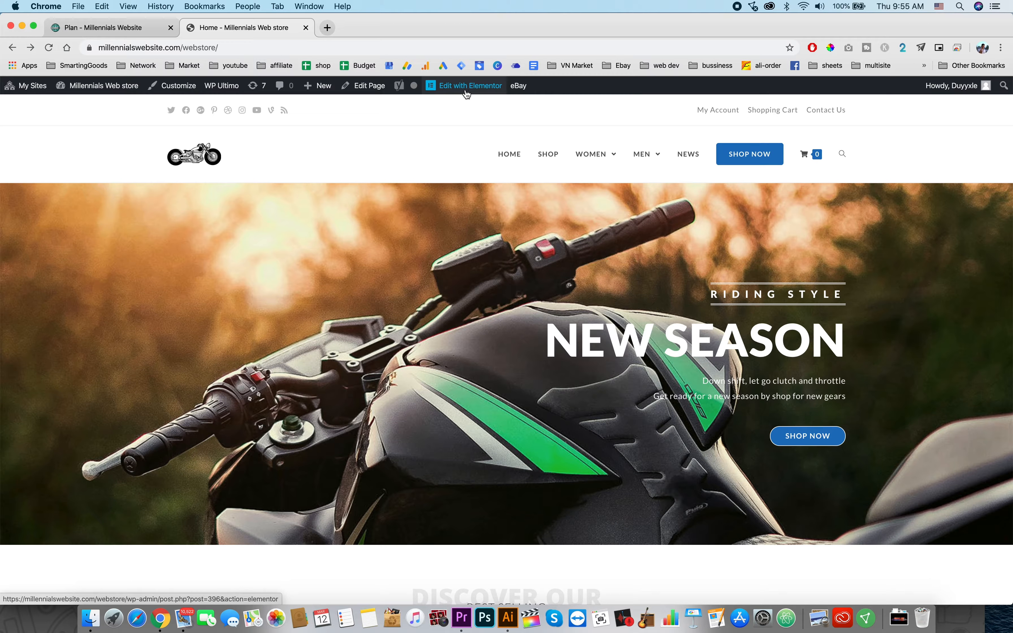
Step: Open the home page in Elementor and review the monthly pricing plans on the Plan page
click(466, 93)
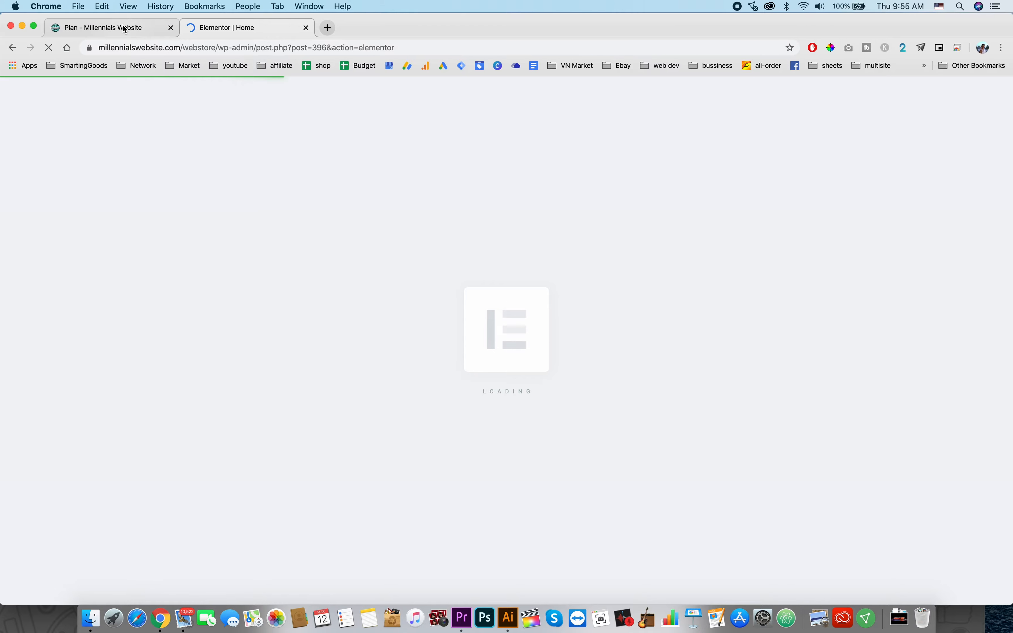
click(120, 28)
scroll(181, 363, up, 5)
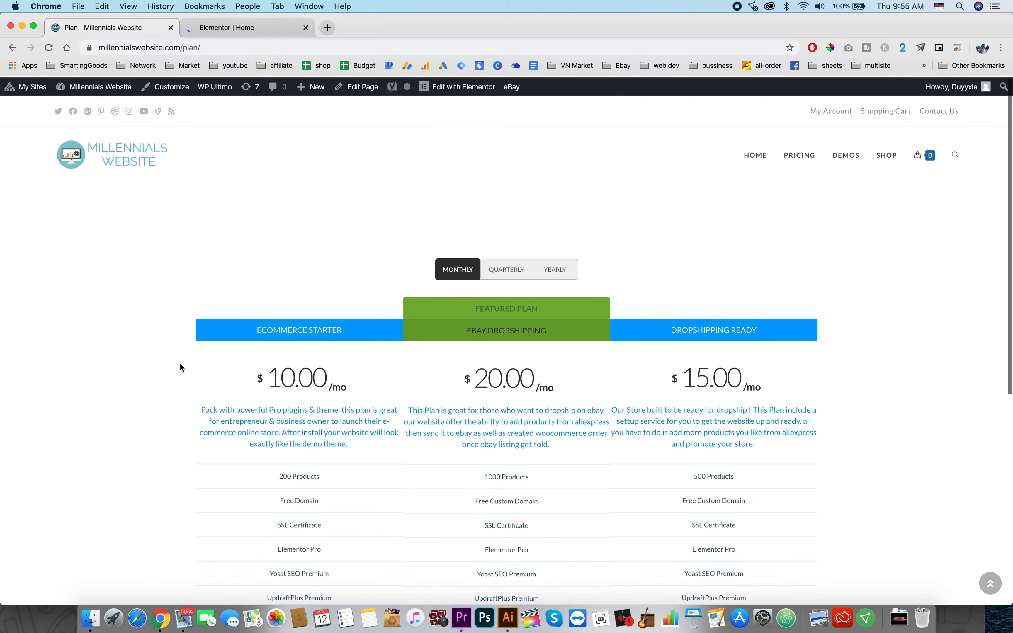
scroll(238, 366, down, 5)
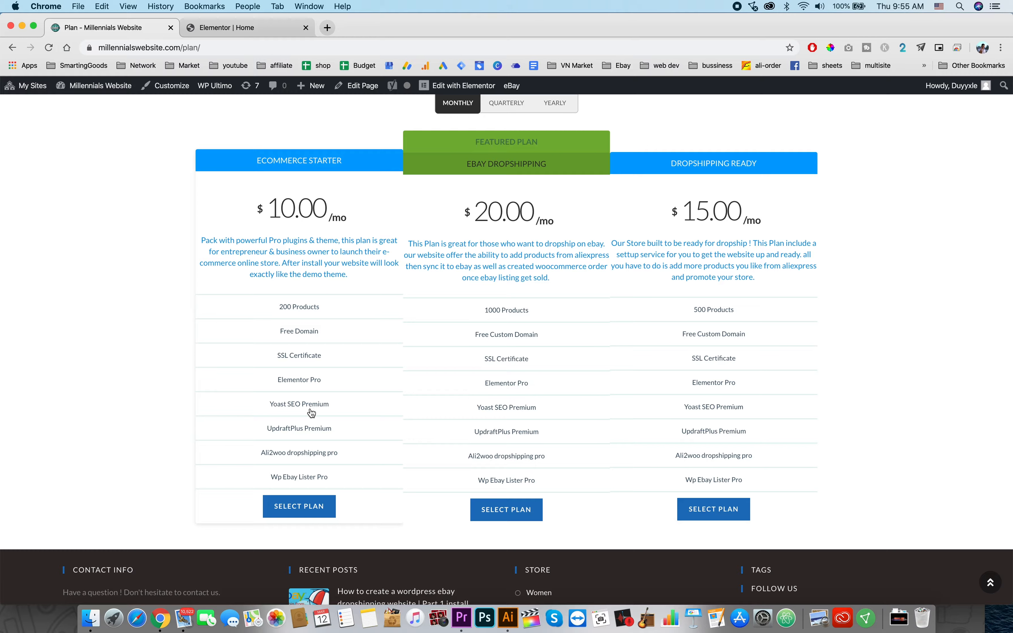
scroll(312, 413, down, 1)
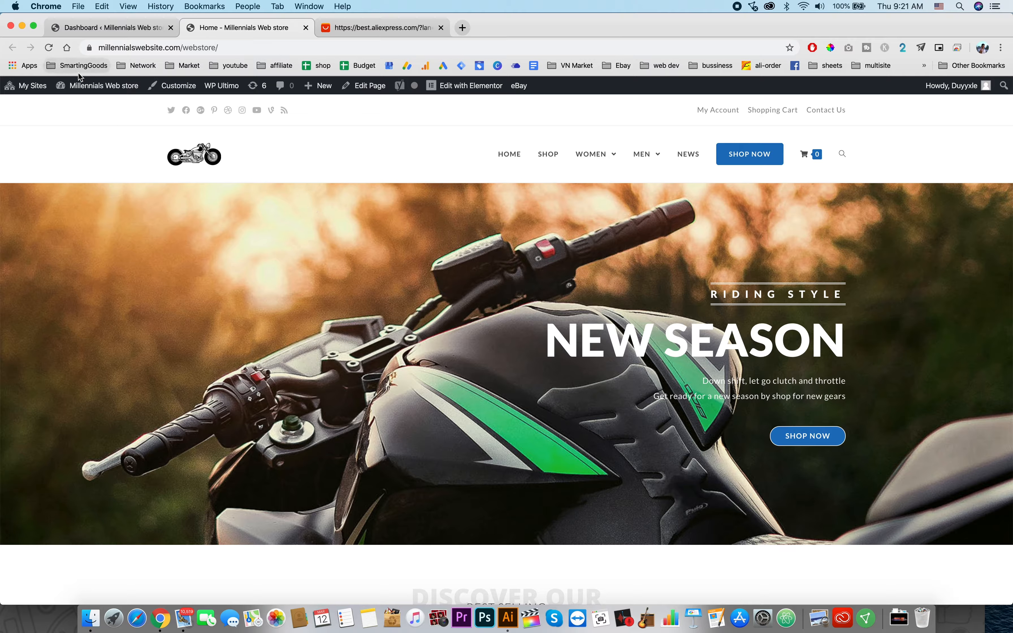
Step: Open the WooCommerce orders list and preview the products of the newest processing eBay order
click(87, 104)
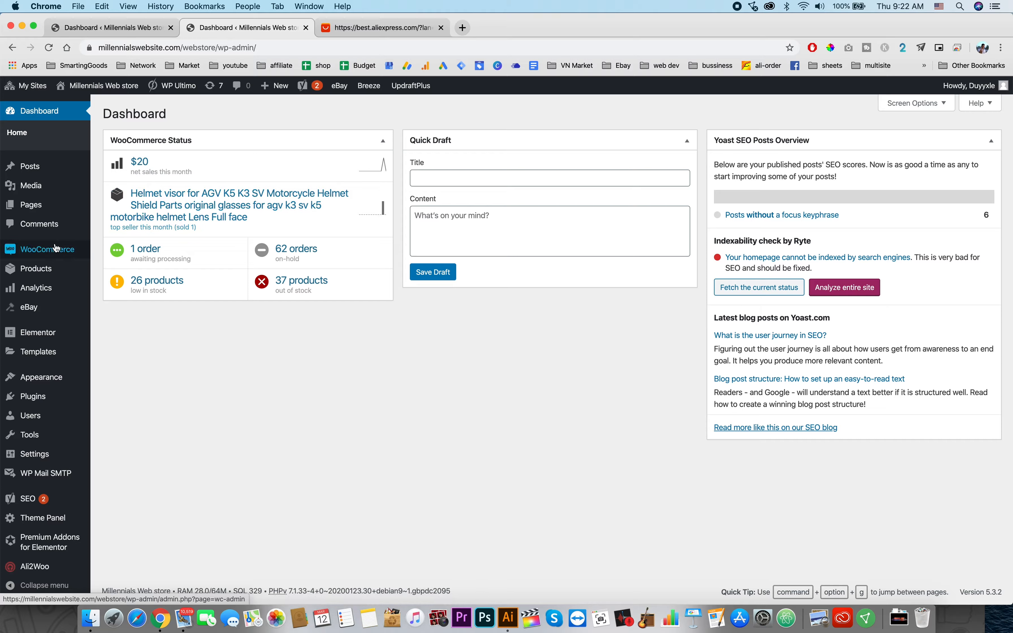
mouse_move(57, 250)
click(110, 273)
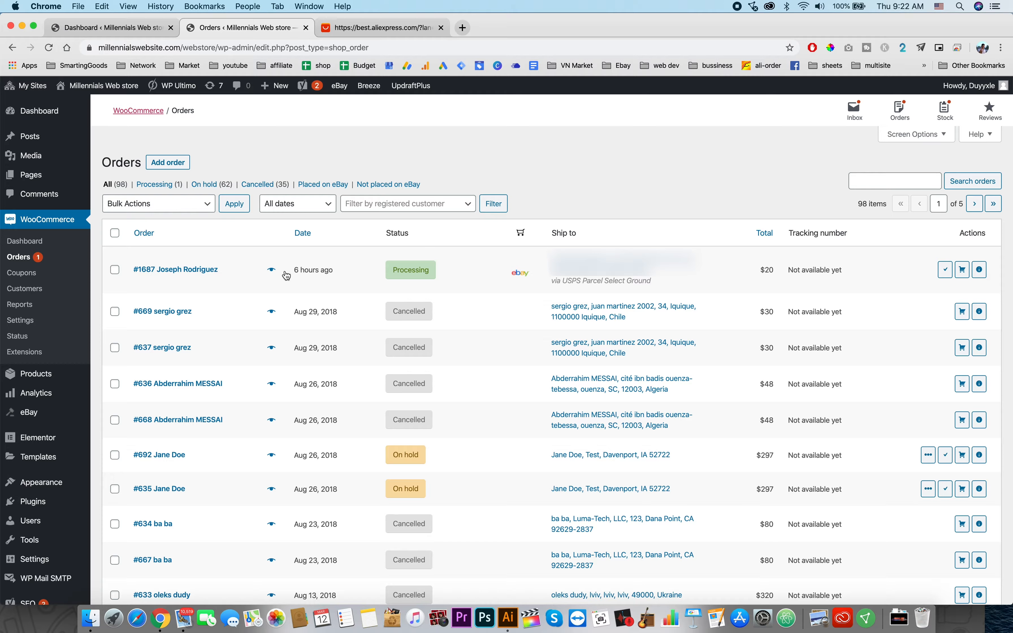
click(273, 271)
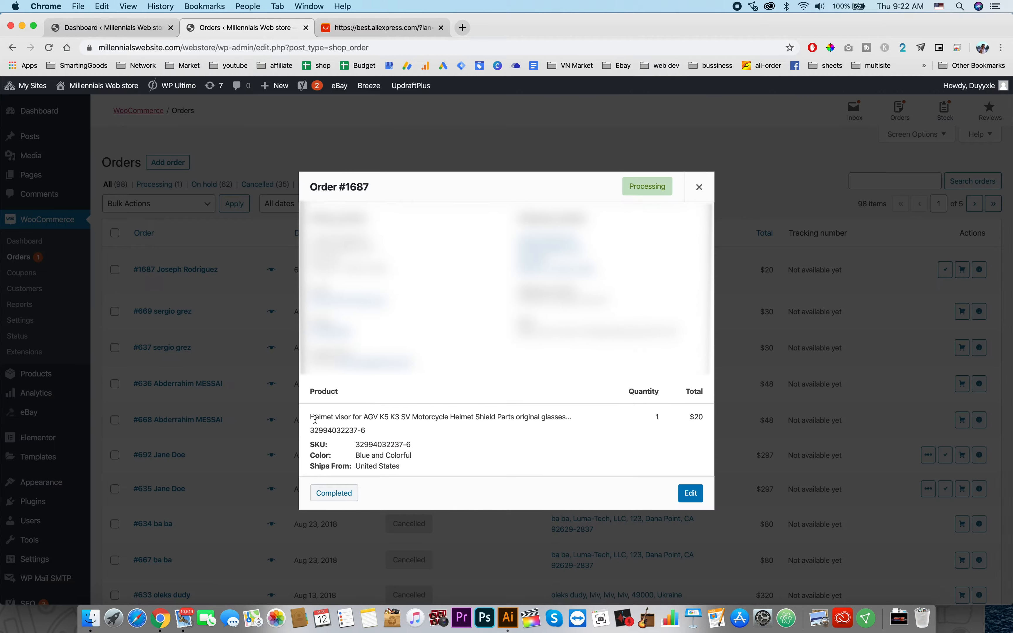
drag(315, 418, 447, 418)
click(703, 187)
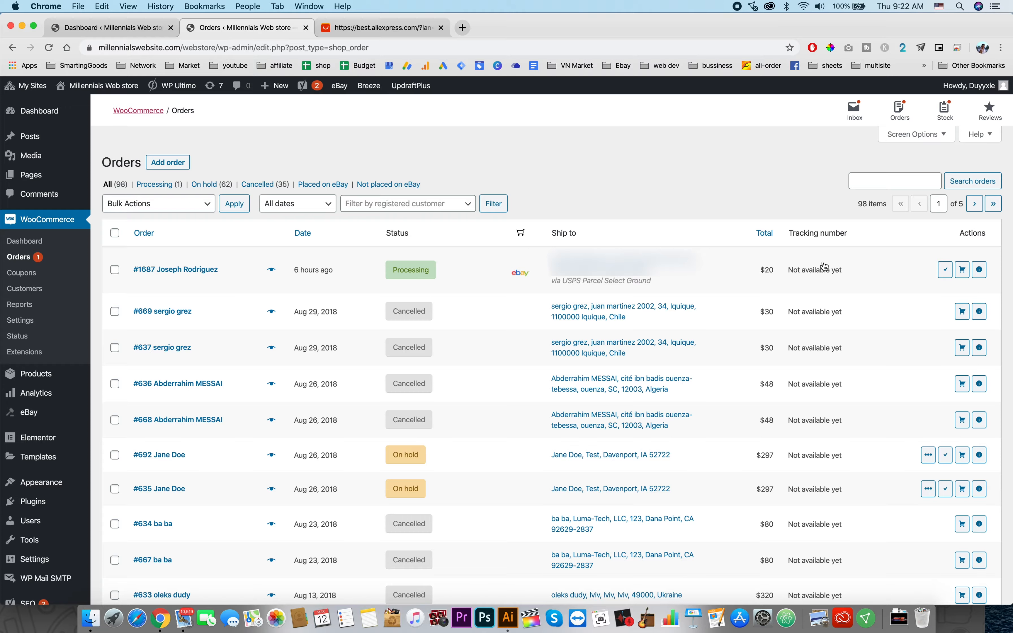
Step: Run order fulfillment on the processing order to place it automatically on AliExpress
click(964, 272)
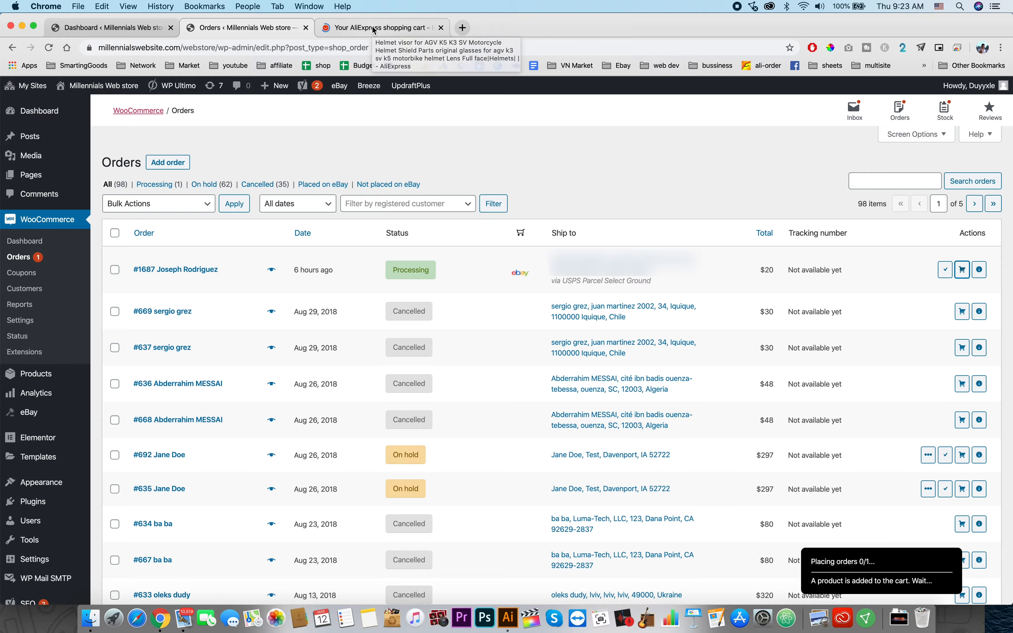
click(374, 29)
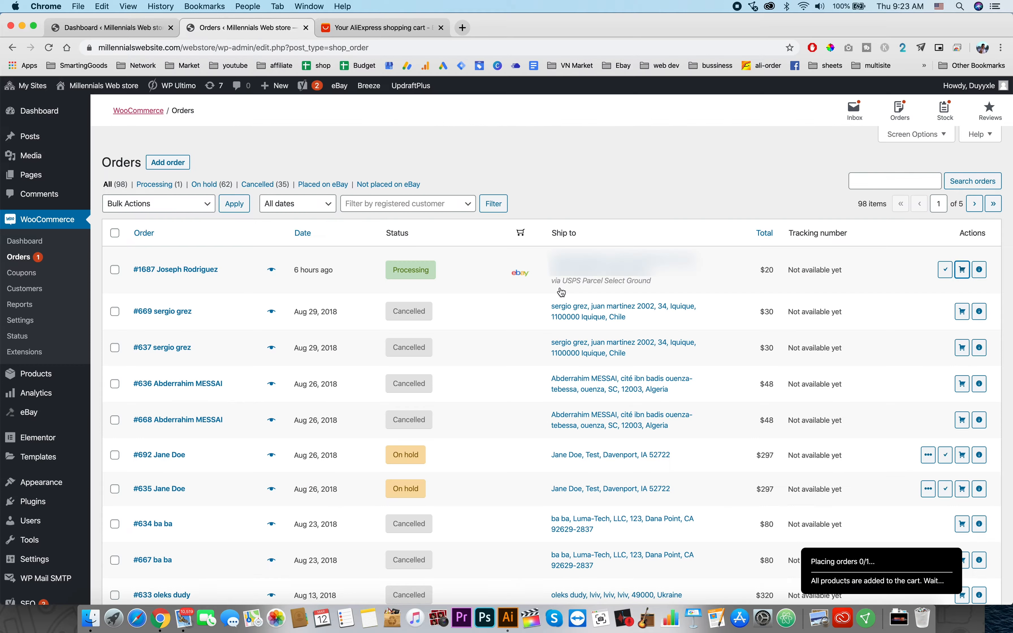
click(394, 28)
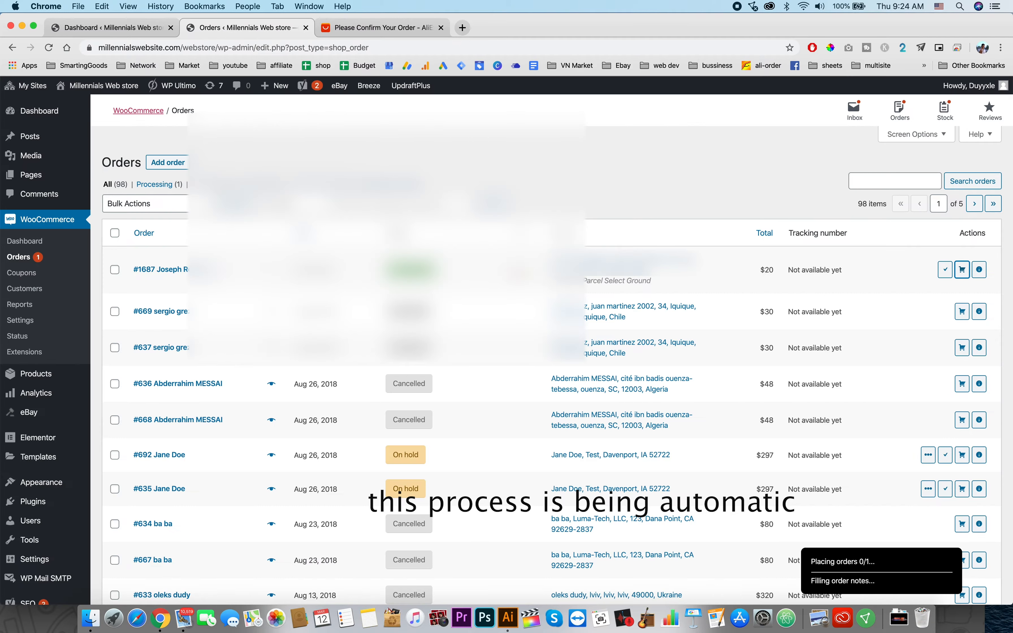
click(363, 26)
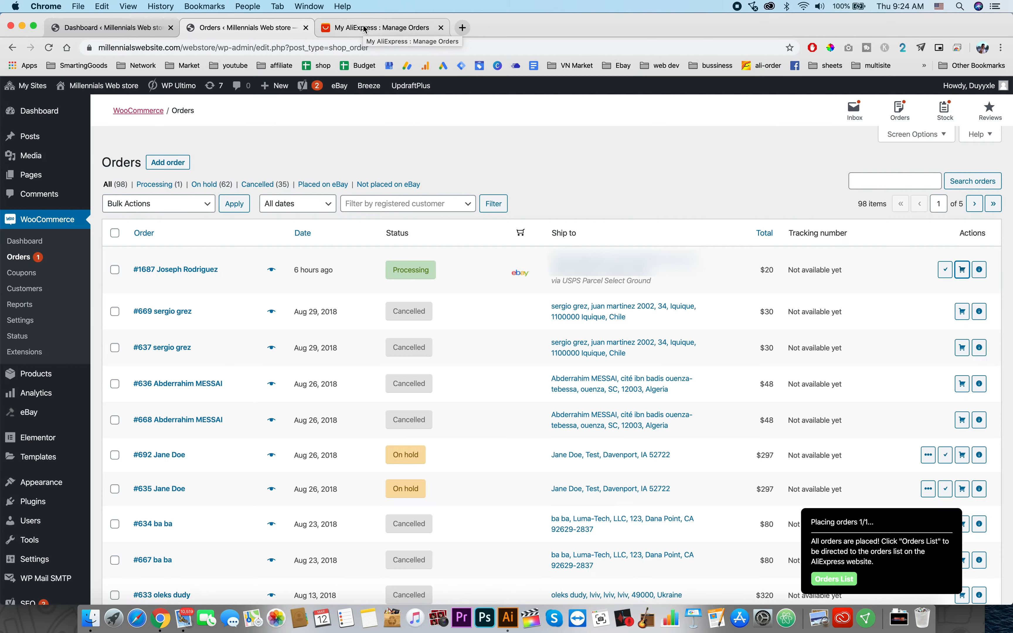
Step: Review the awaiting-payment orders on AliExpress, opening and closing the helmet visor order's checkout
scroll(834, 391, down, 14)
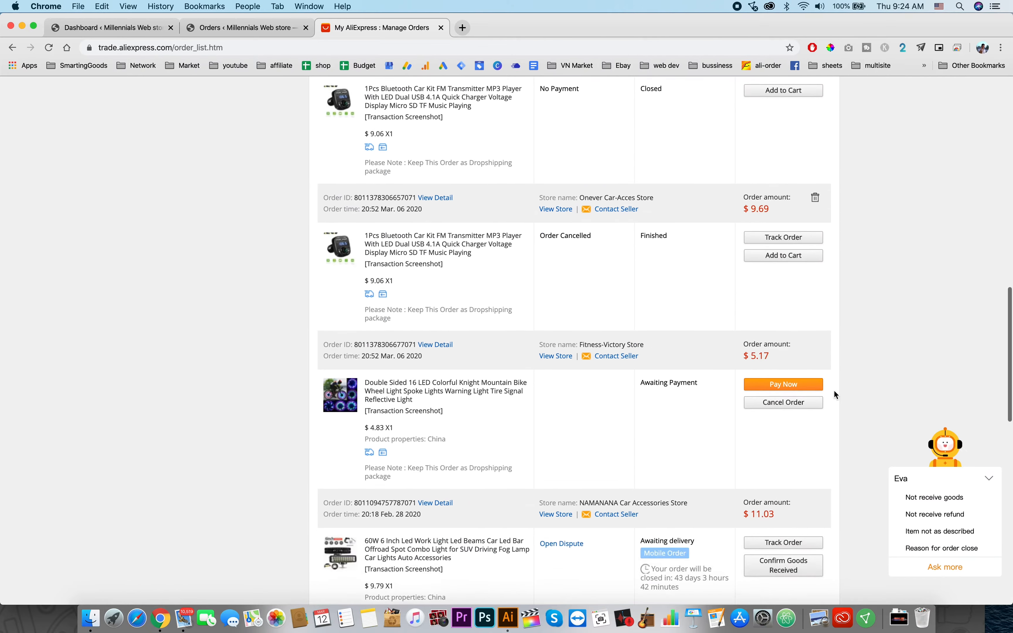
scroll(834, 391, up, 12)
scroll(834, 392, down, 3)
scroll(869, 363, up, 3)
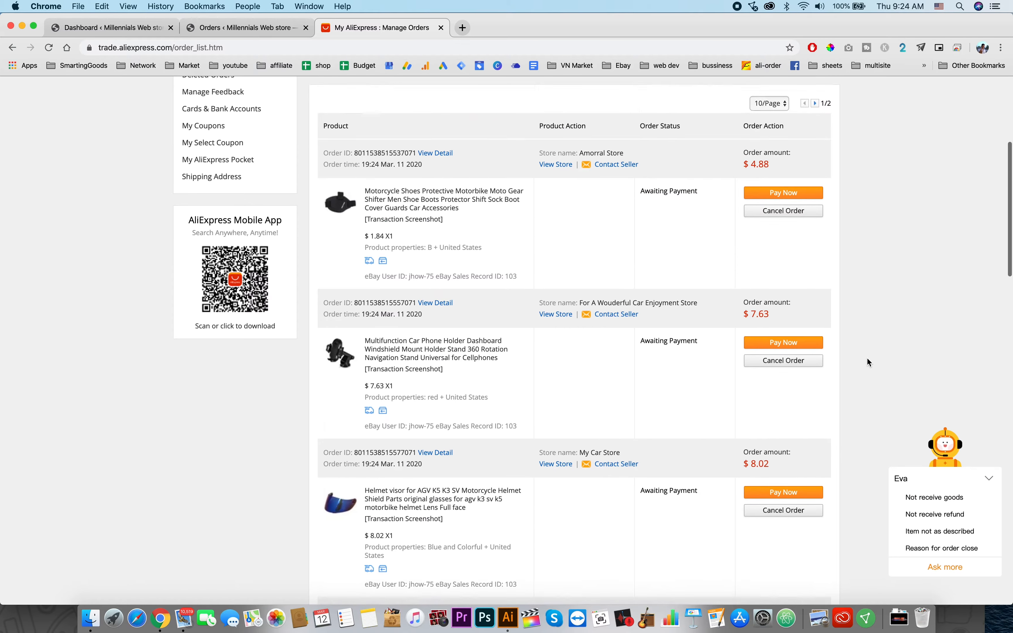
scroll(866, 360, down, 3)
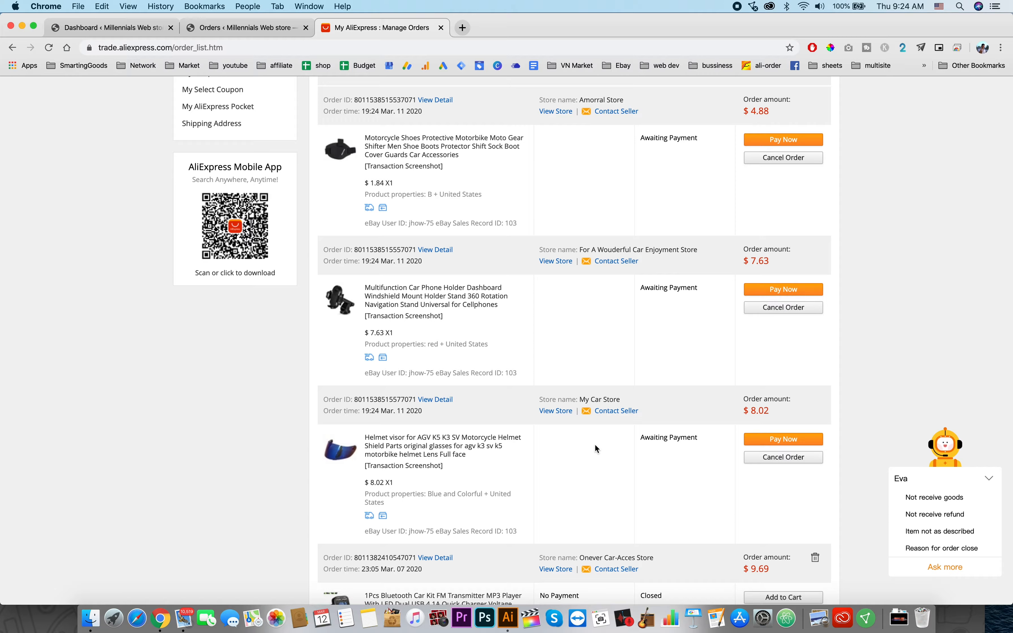
click(795, 438)
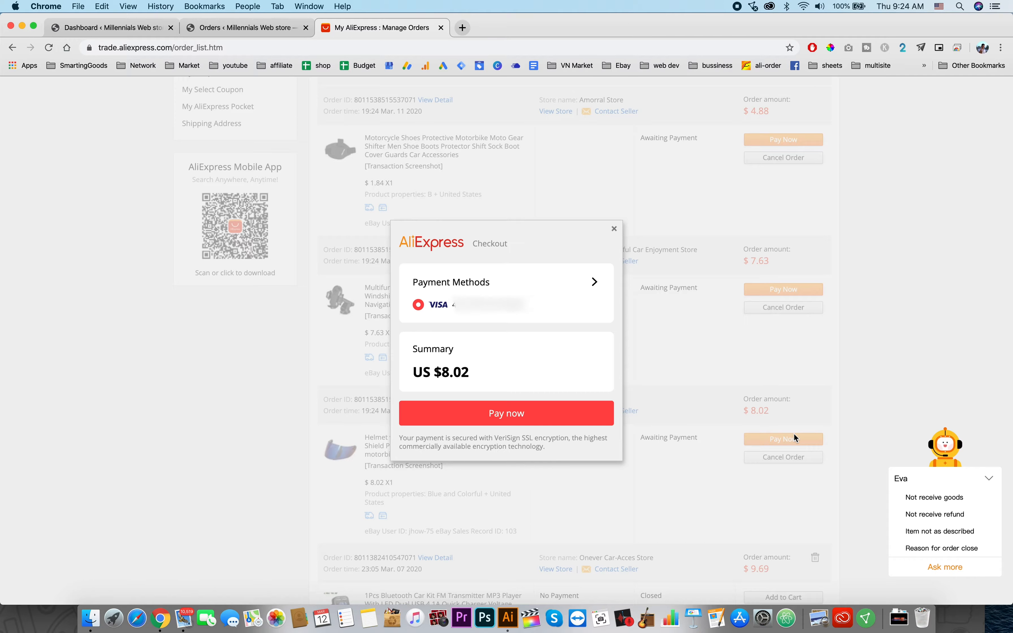
scroll(450, 298, down, 2)
scroll(450, 298, down, 2)
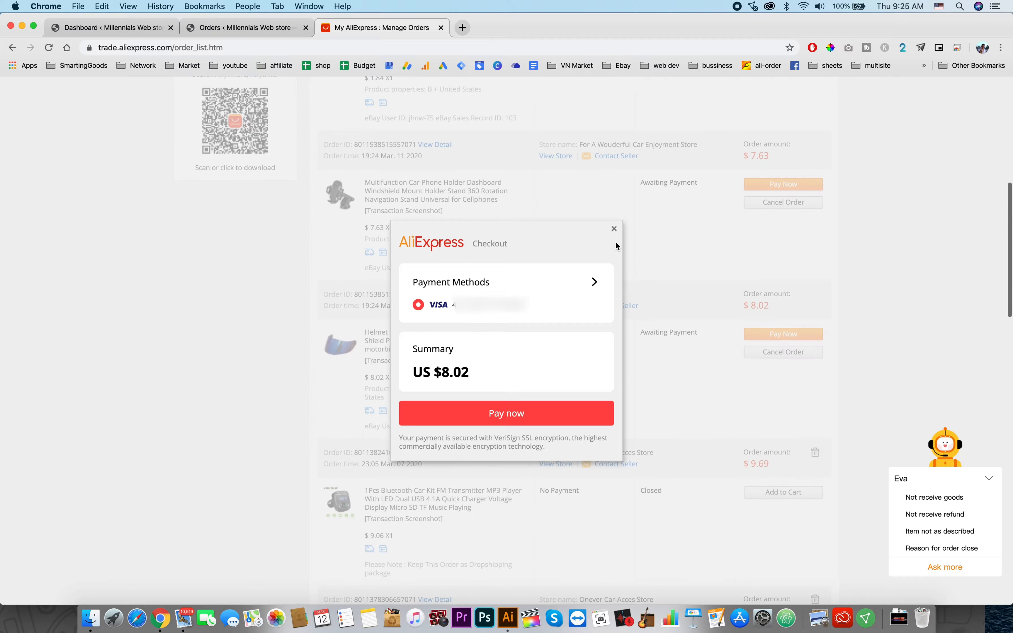
click(614, 228)
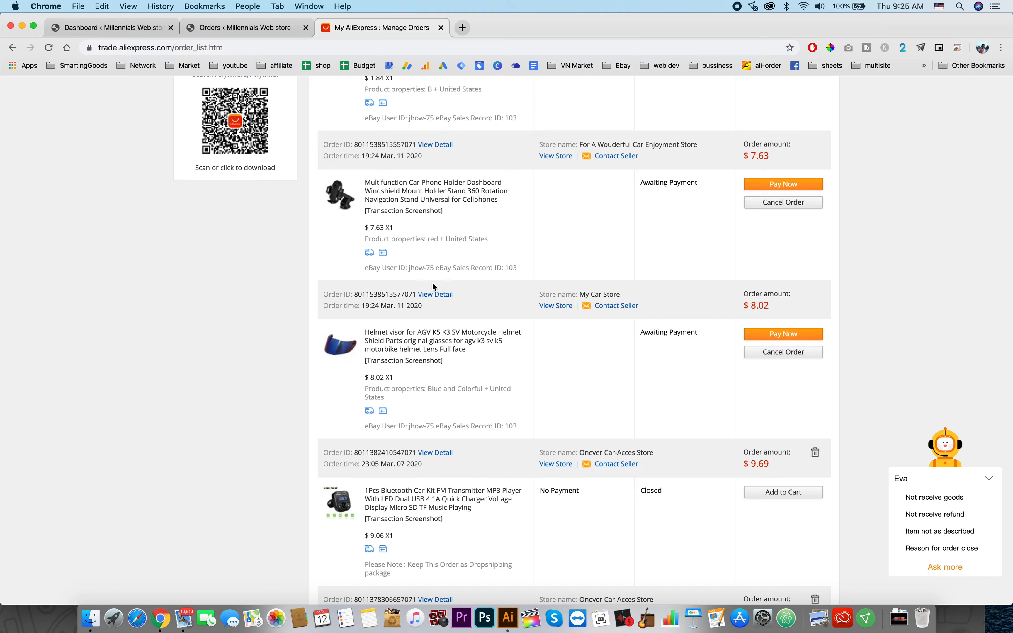
Step: Open the helmet visor order's details and inspect its shipping contact and eBay comment
click(436, 294)
scroll(555, 453, down, 3)
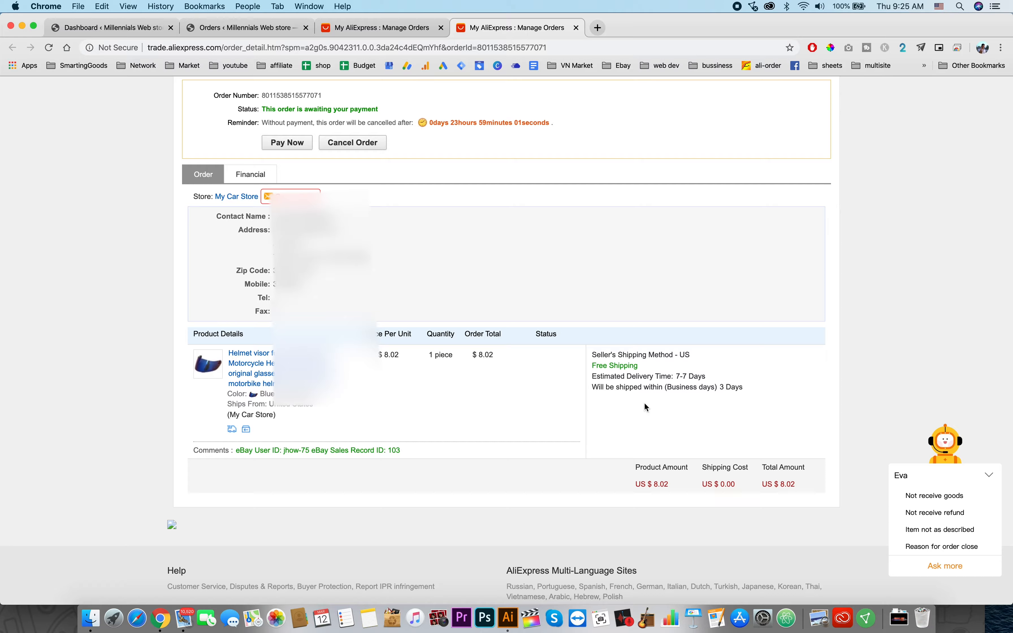
scroll(645, 404, down, 1)
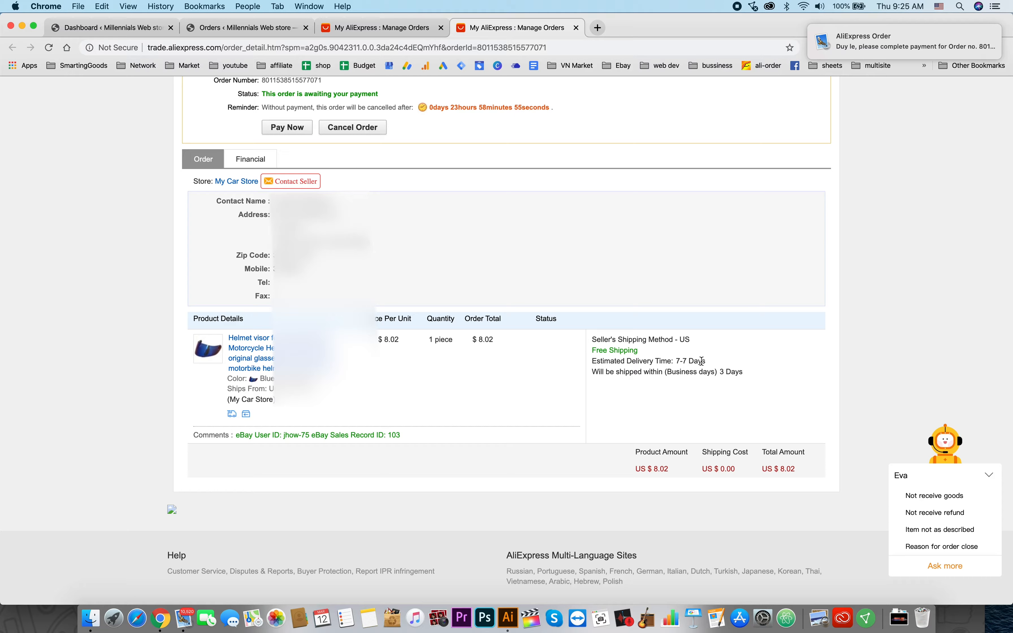
scroll(701, 360, down, 2)
scroll(701, 360, up, 7)
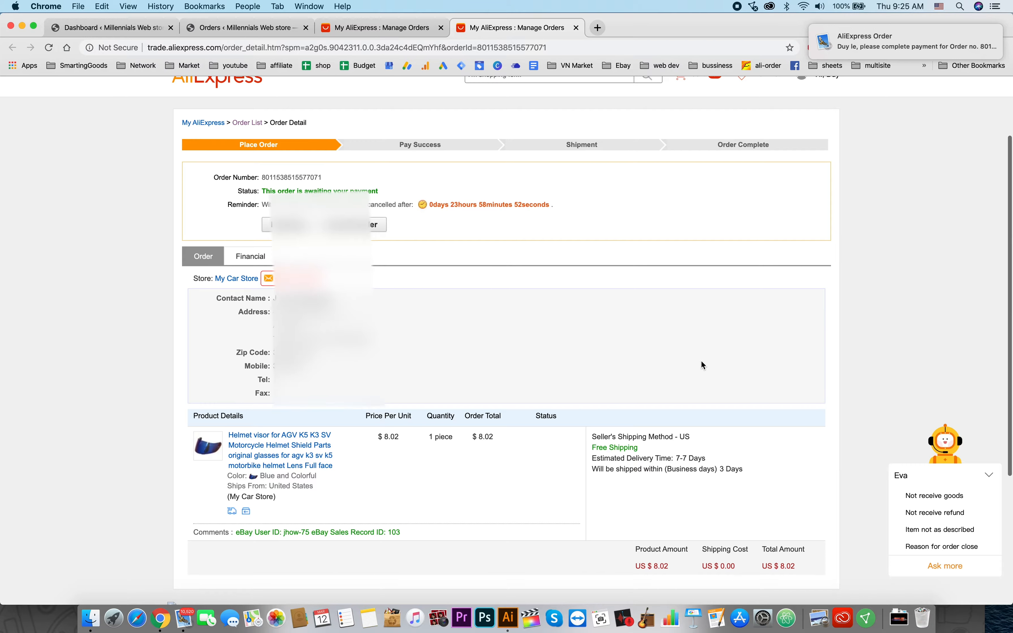
scroll(702, 366, down, 3)
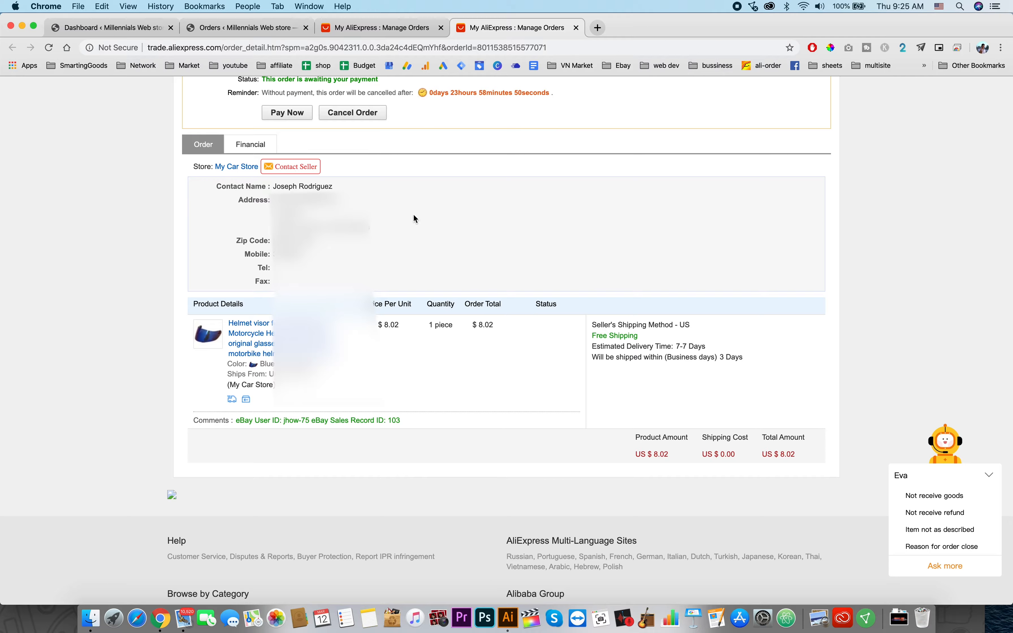
scroll(416, 218, up, 3)
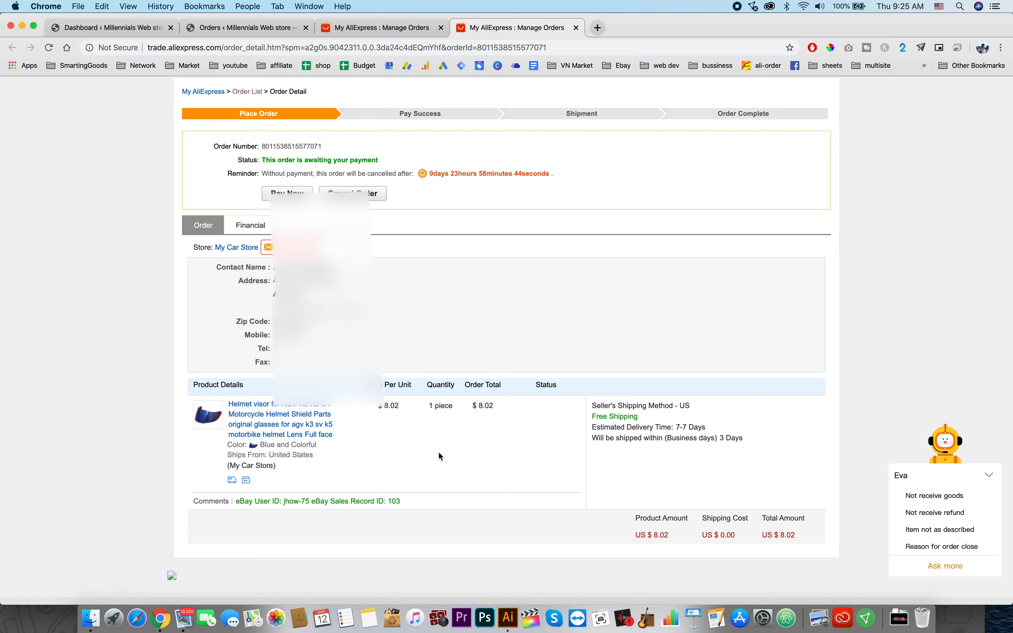
scroll(439, 455, up, 1)
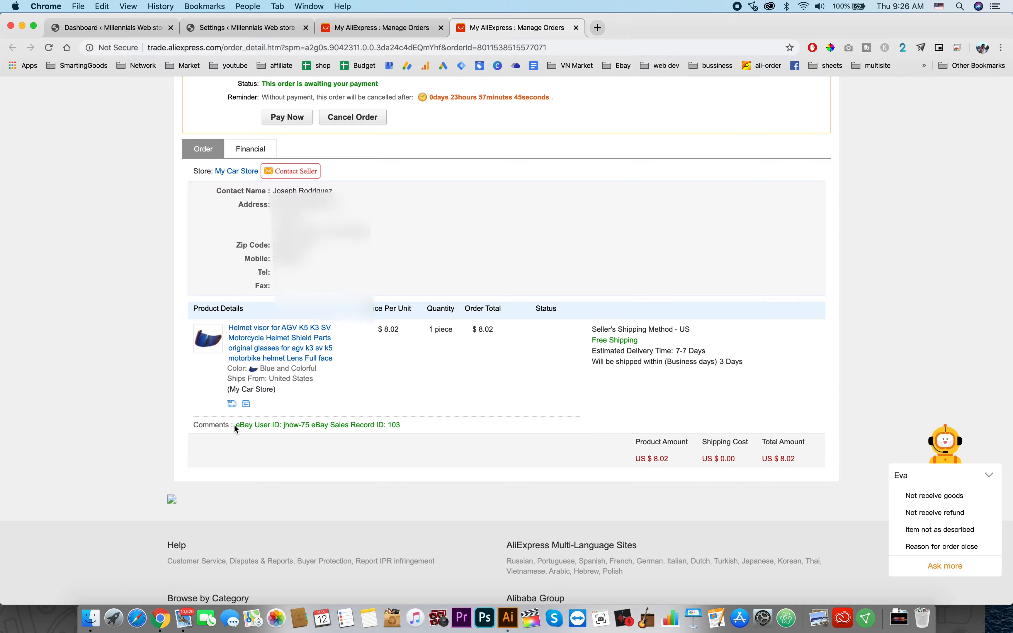
drag(234, 425, 402, 426)
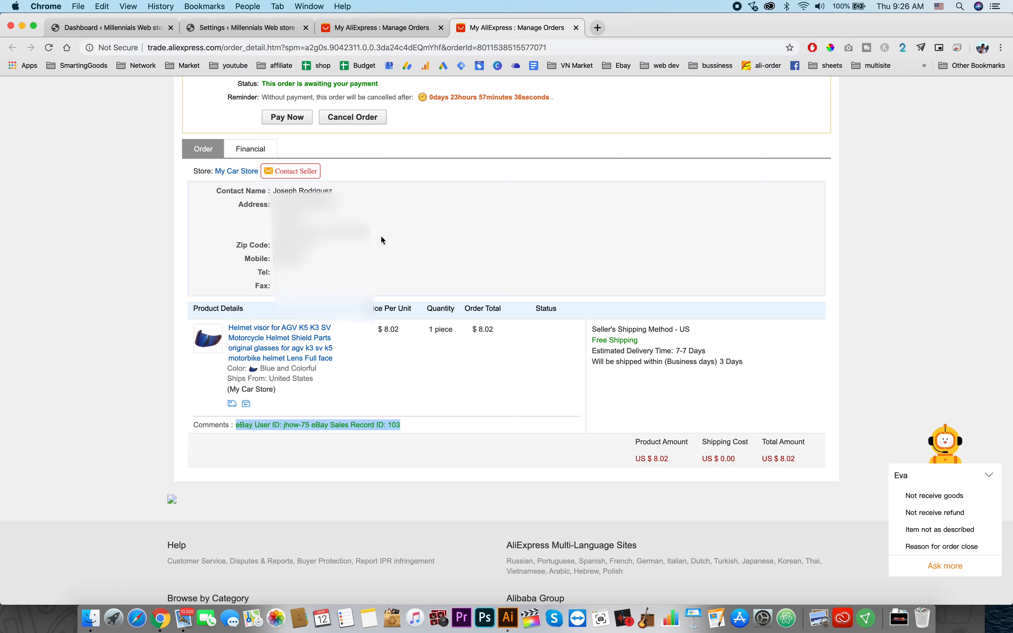
Step: Open the Ali2Woo settings and review the order fulfillment and Chrome extension options
click(248, 28)
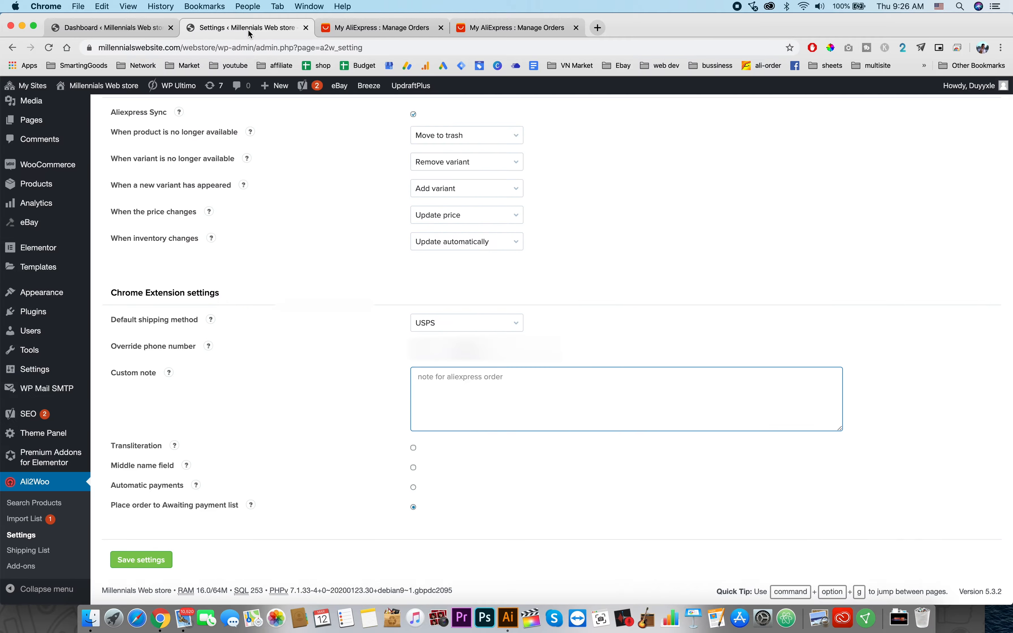
click(35, 534)
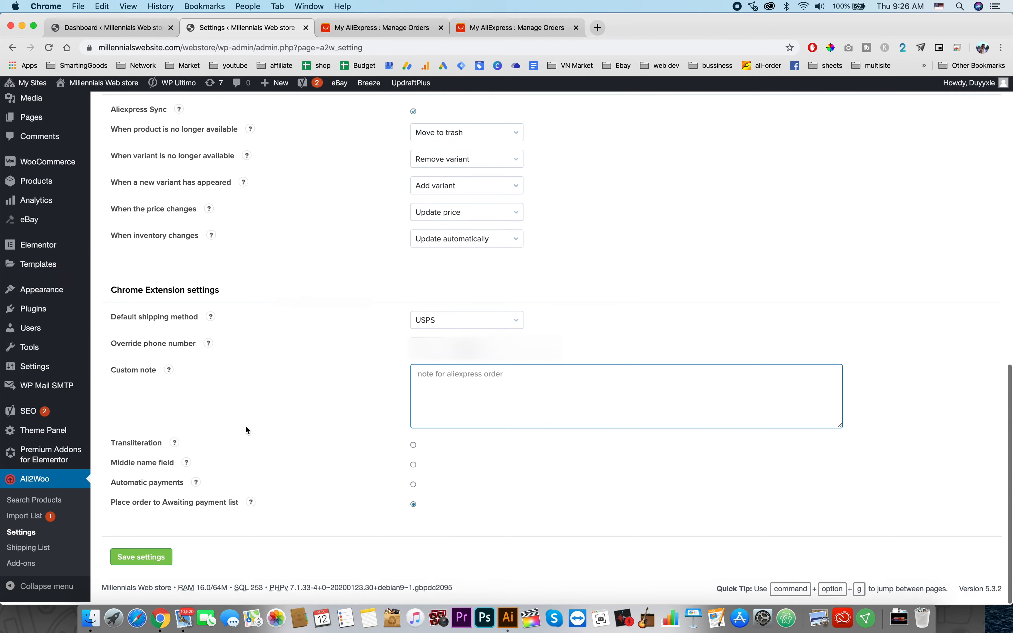
scroll(36, 535, up, 10)
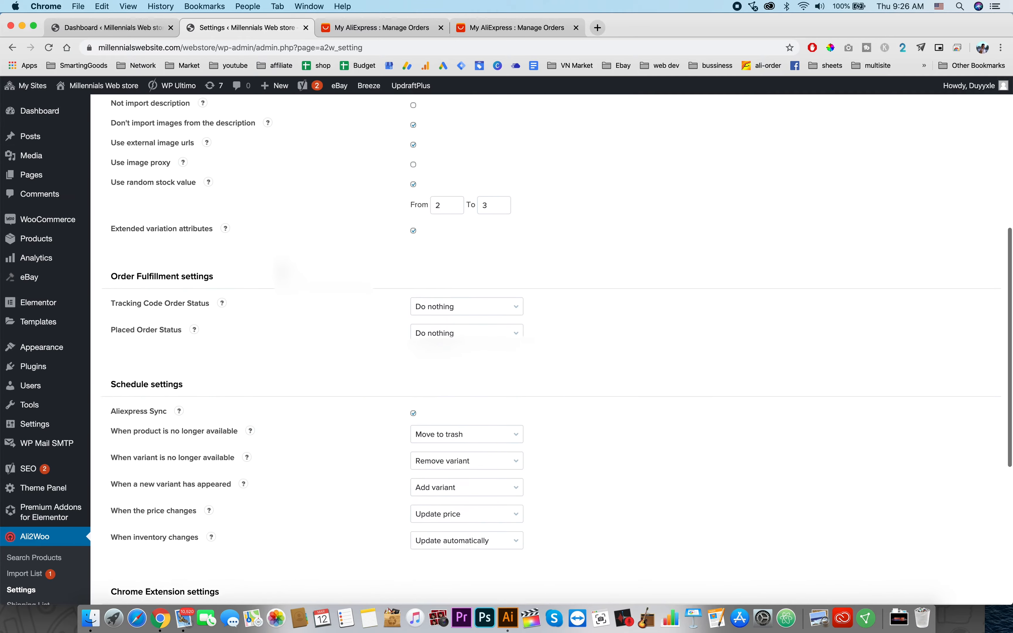
scroll(309, 472, down, 12)
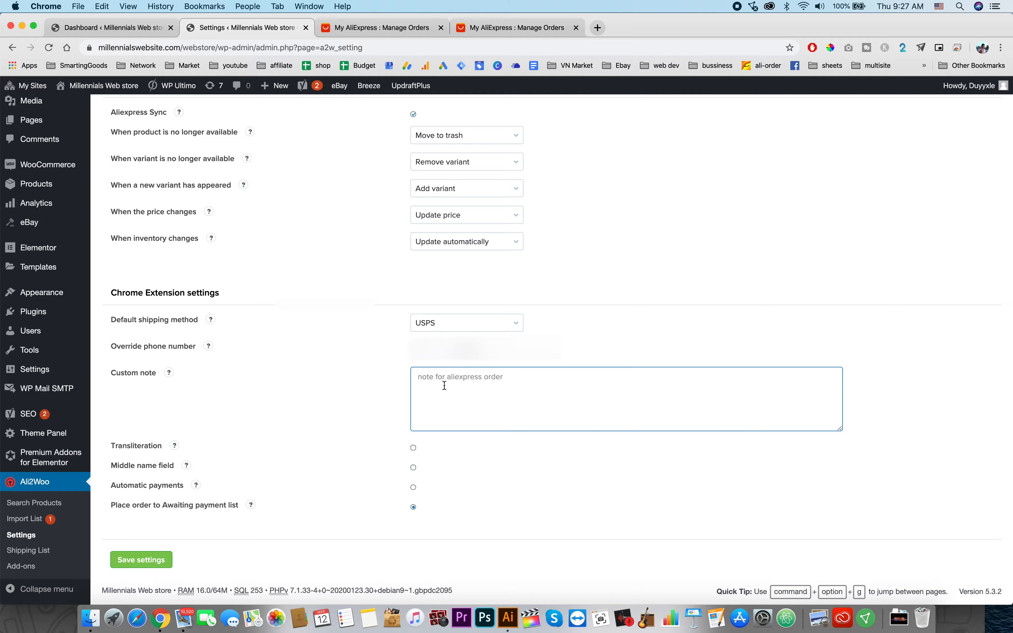
Step: Set the custom note to "please keep this order as a dropshipping order" and save the settings
text(please keep this order as a dropshipping order)
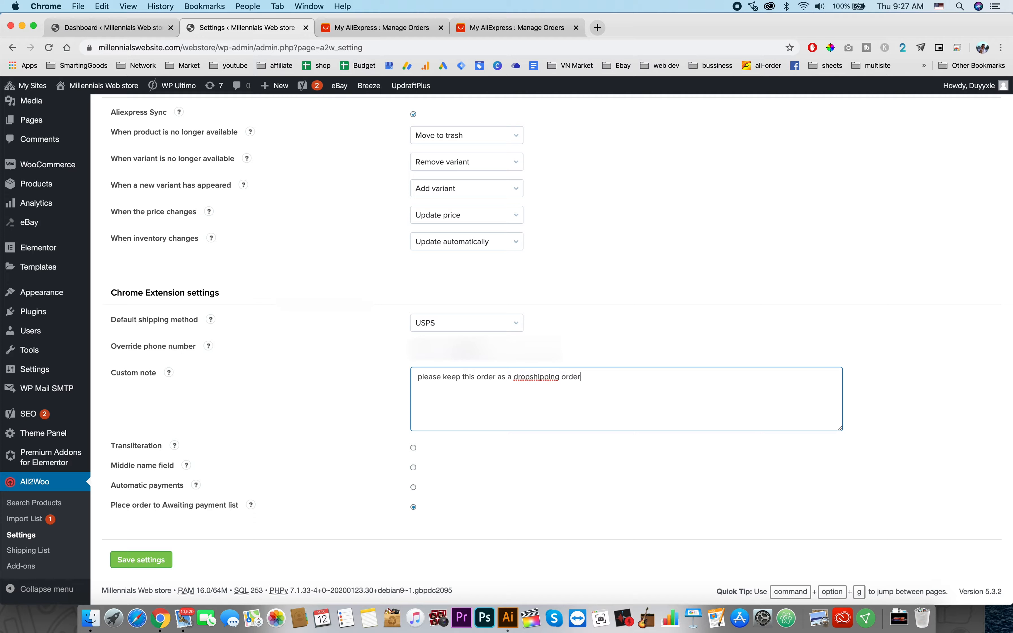
click(155, 564)
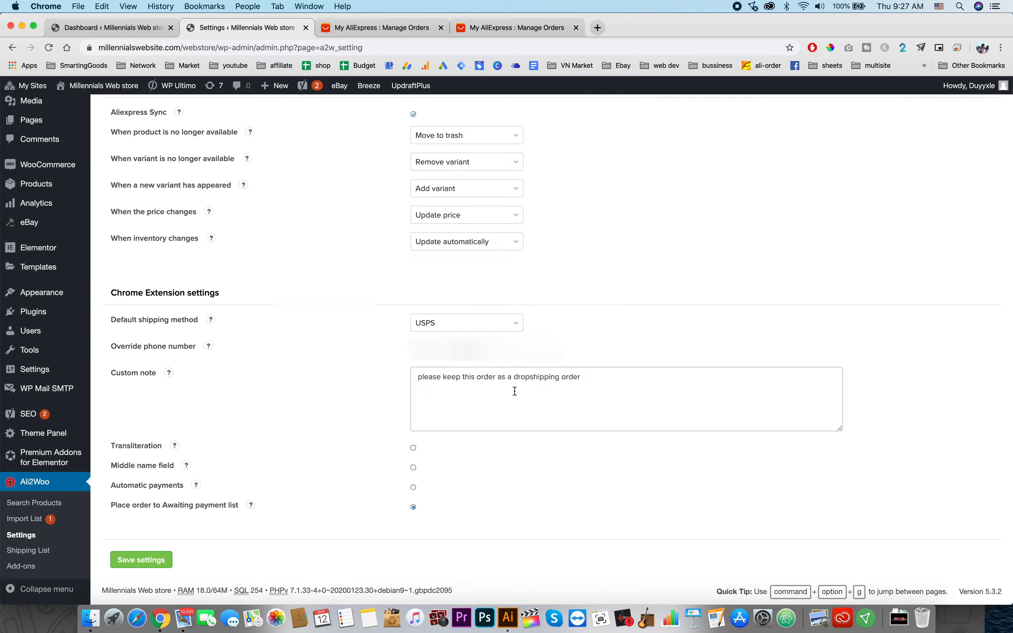
Step: Compare the saved custom note text with the comment shown on the helmet visor order's AliExpress details
drag(605, 377, 412, 379)
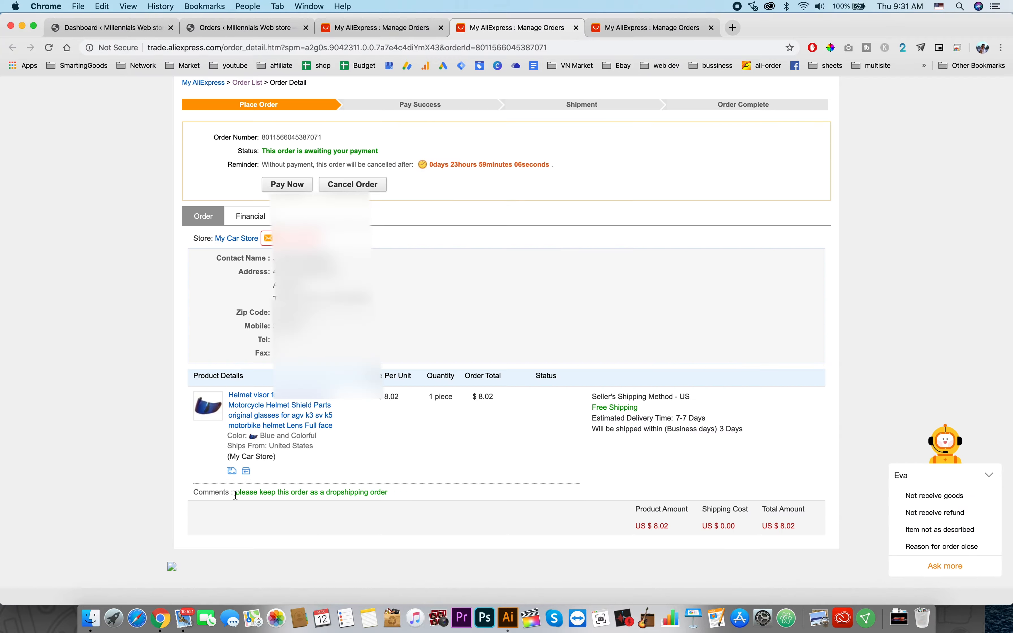
drag(236, 496, 389, 498)
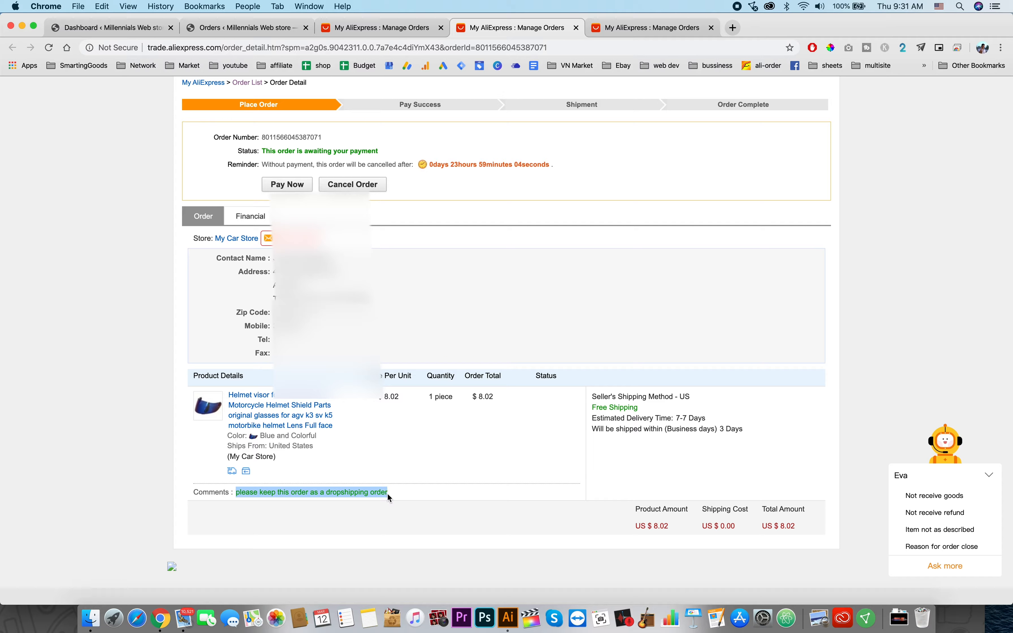
Step: Pay for the helmet visor order on AliExpress, entering the card's expiration date for verification
scroll(438, 445, up, 5)
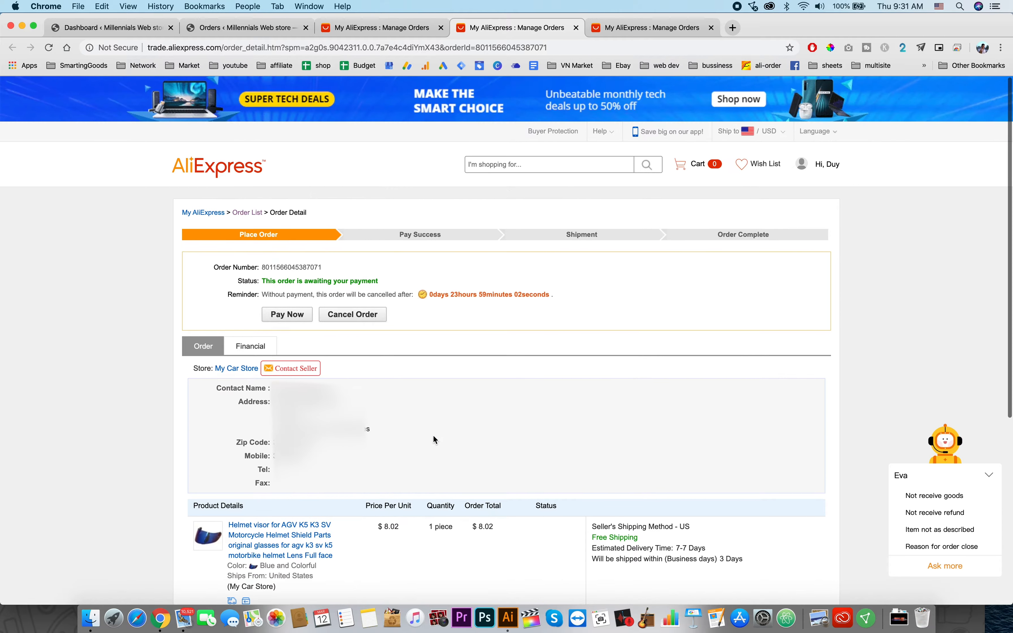
click(284, 318)
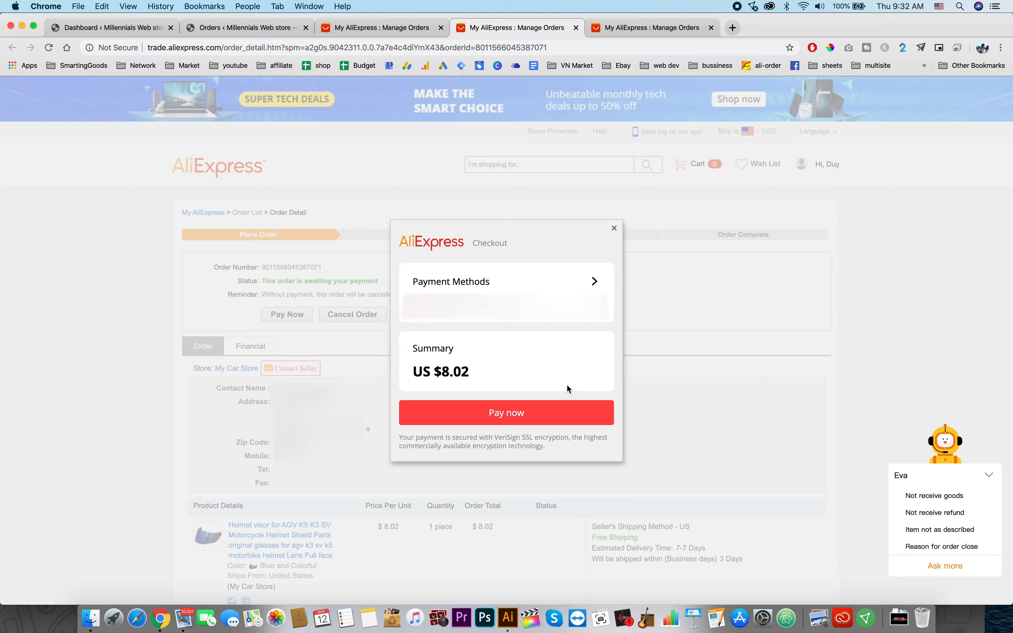
click(505, 415)
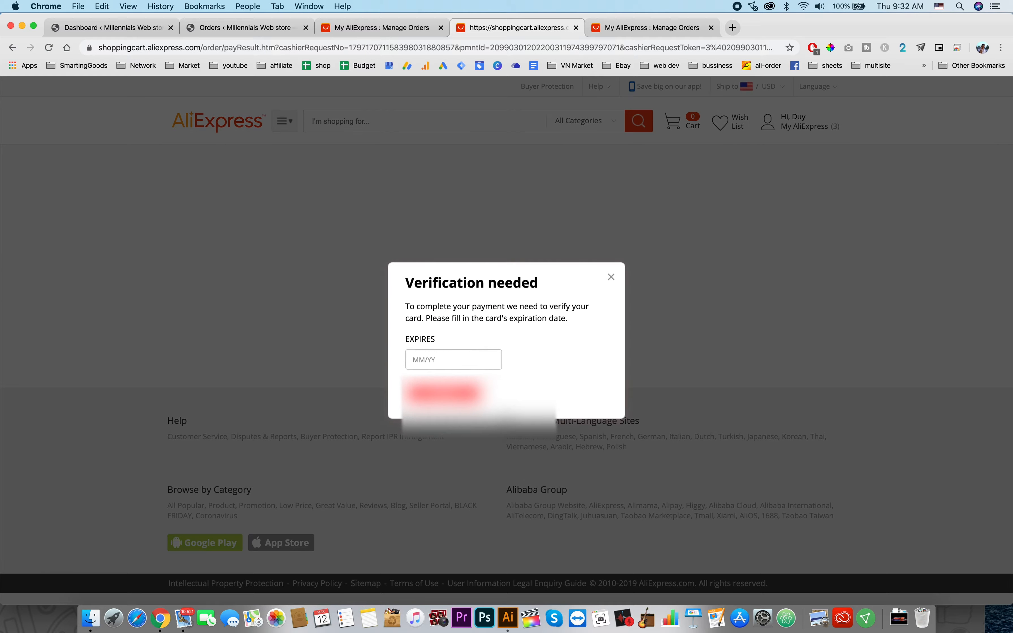
click(462, 358)
click(461, 387)
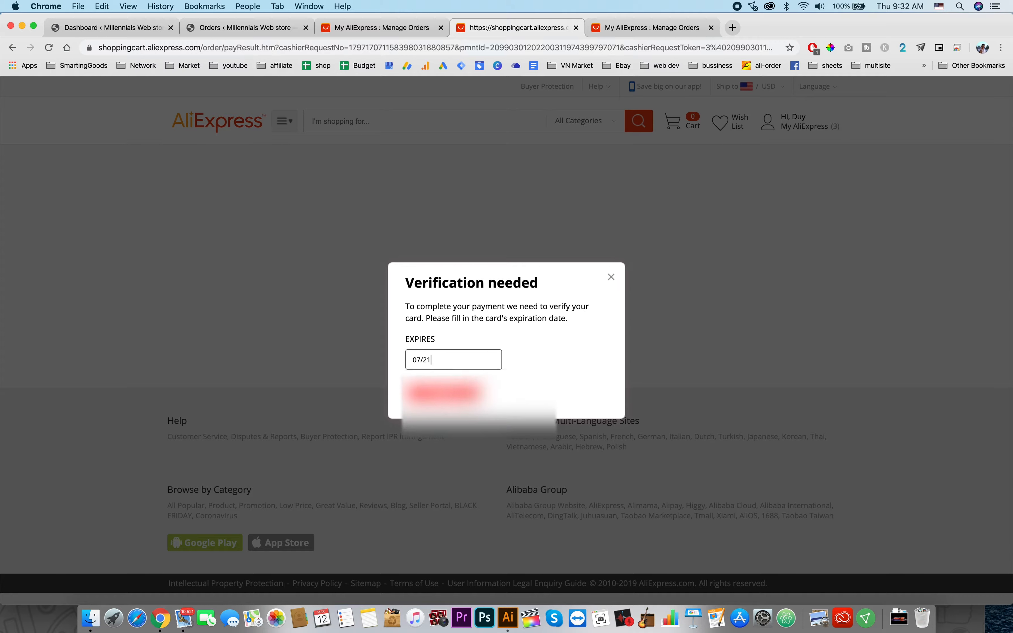
click(461, 394)
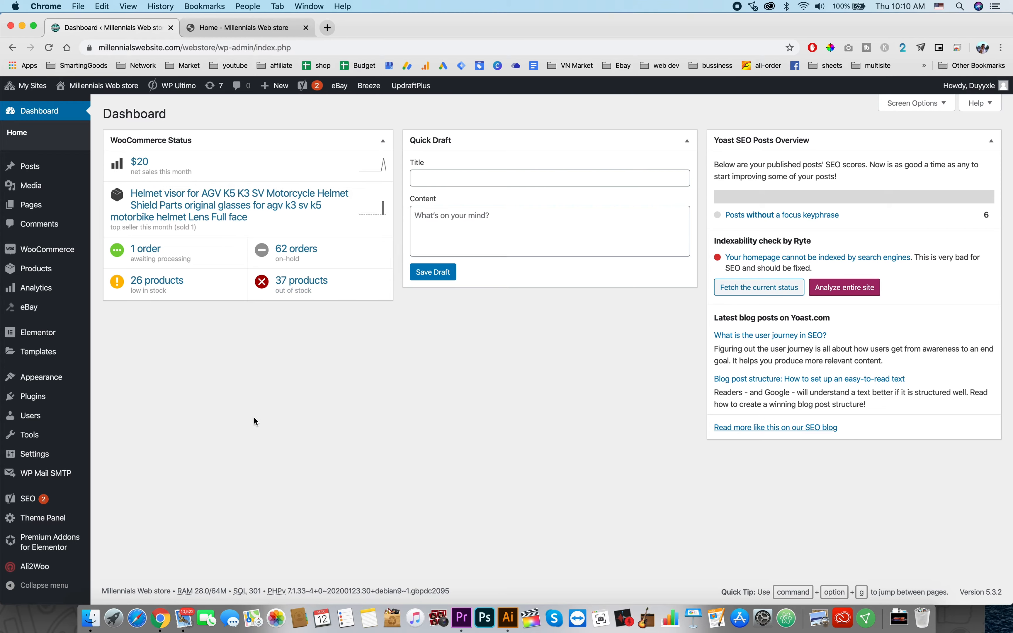
Step: Open the WooCommerce orders list and look through the orders
mouse_move(67, 252)
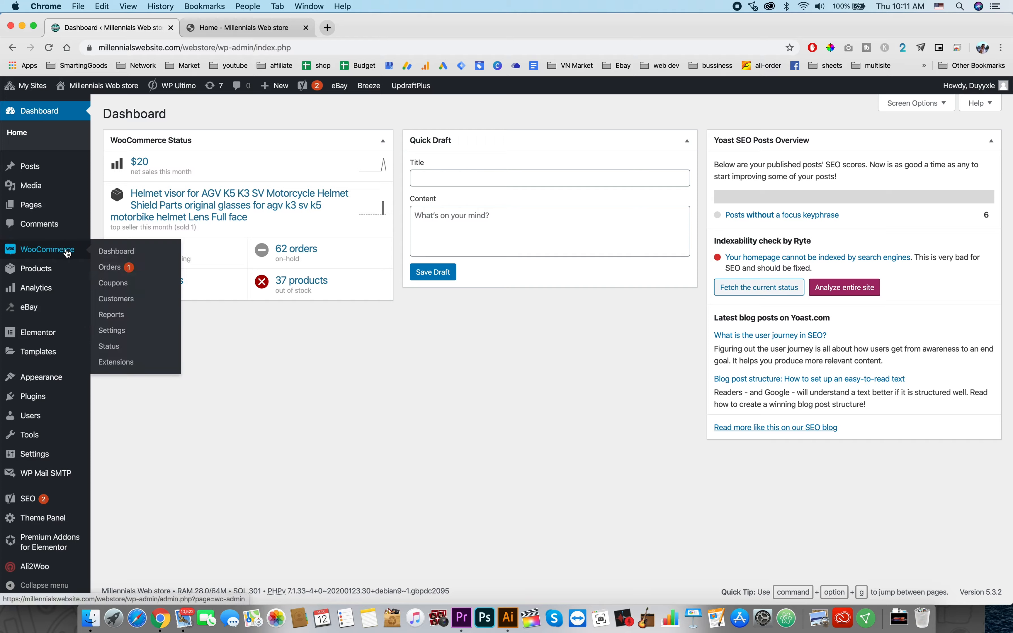
click(116, 266)
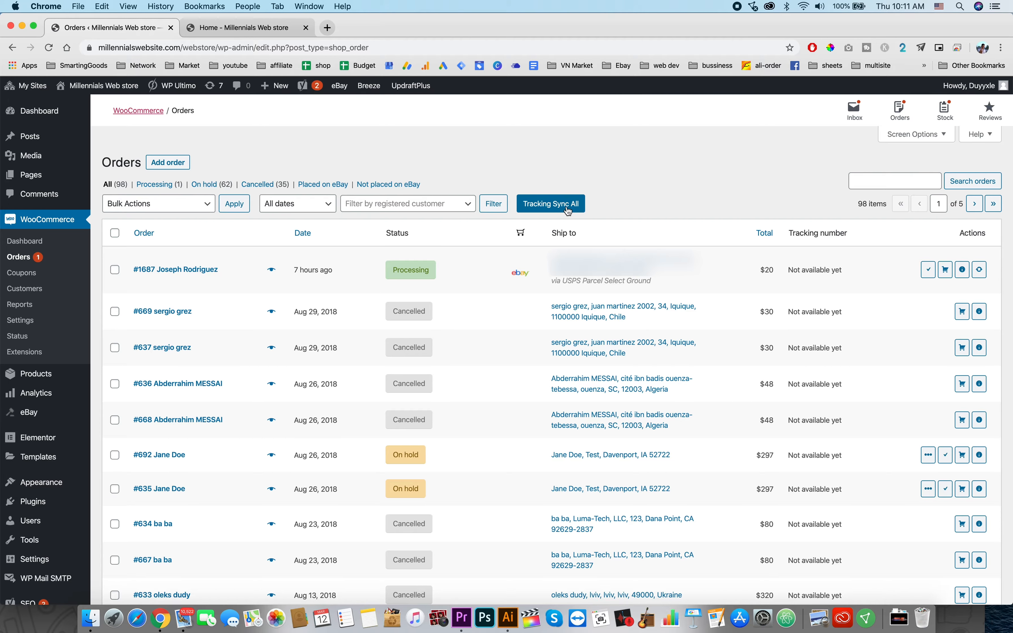
click(115, 270)
click(114, 232)
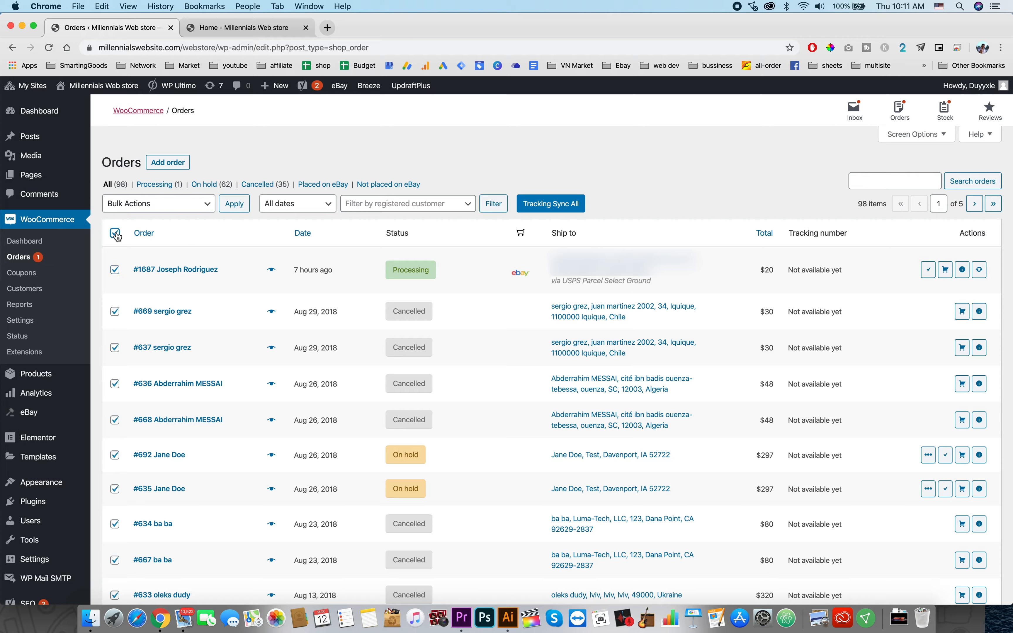
click(115, 233)
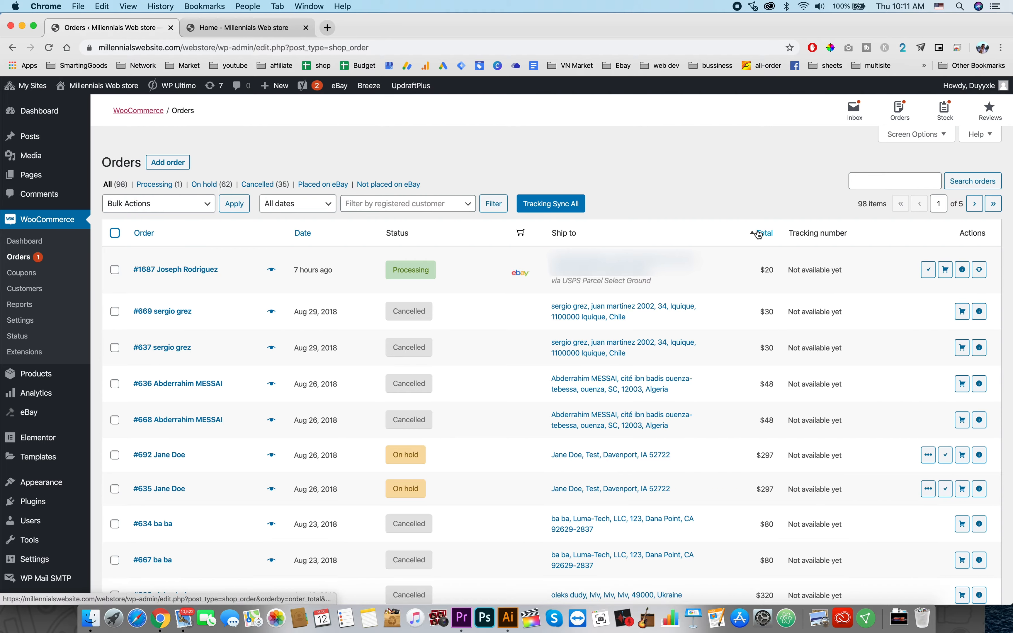
scroll(376, 291, down, 2)
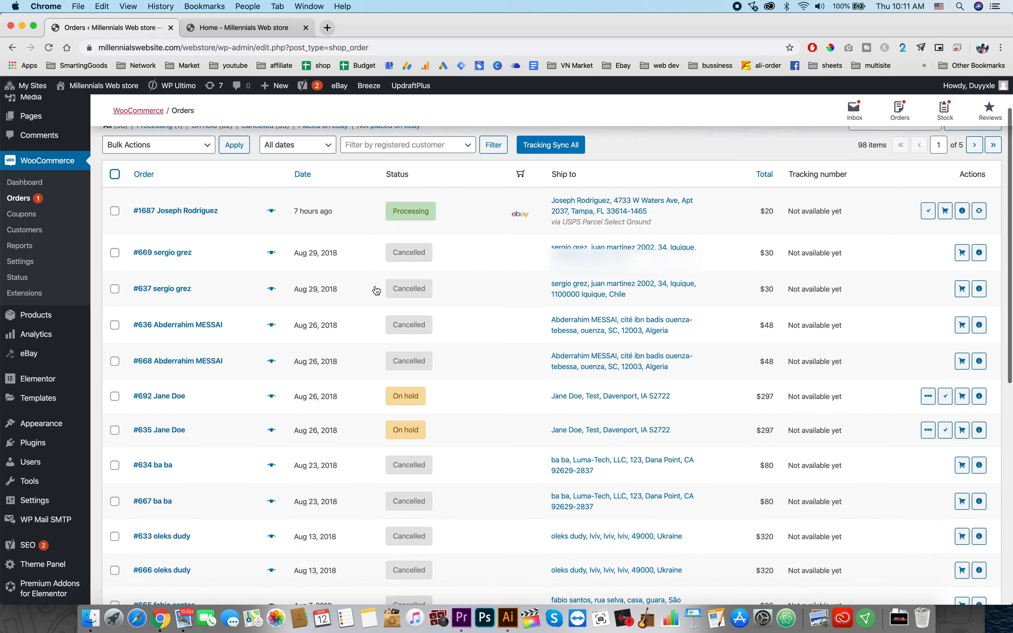
scroll(376, 290, down, 10)
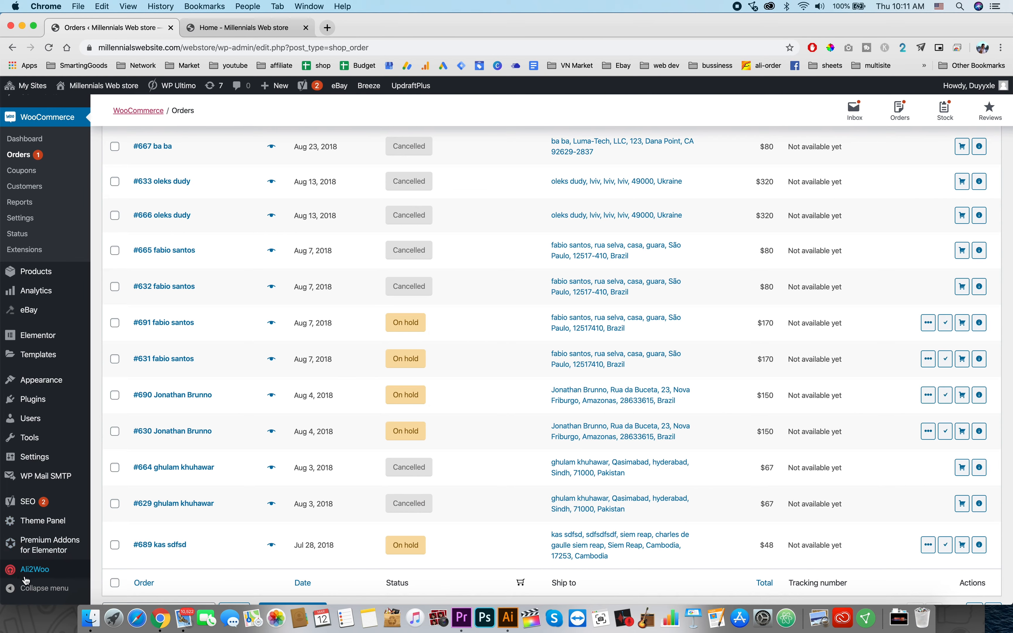
Step: Open Ali2Woo product search and search for "2pcs Alloy Motorcycle Brake Handle CNC"
click(38, 576)
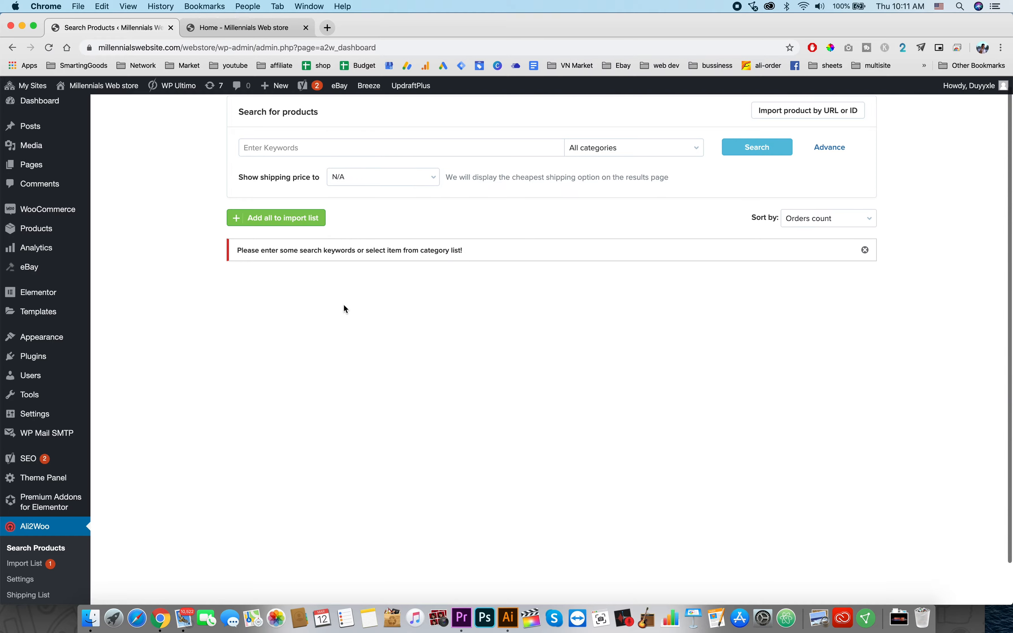
scroll(344, 305, up, 1)
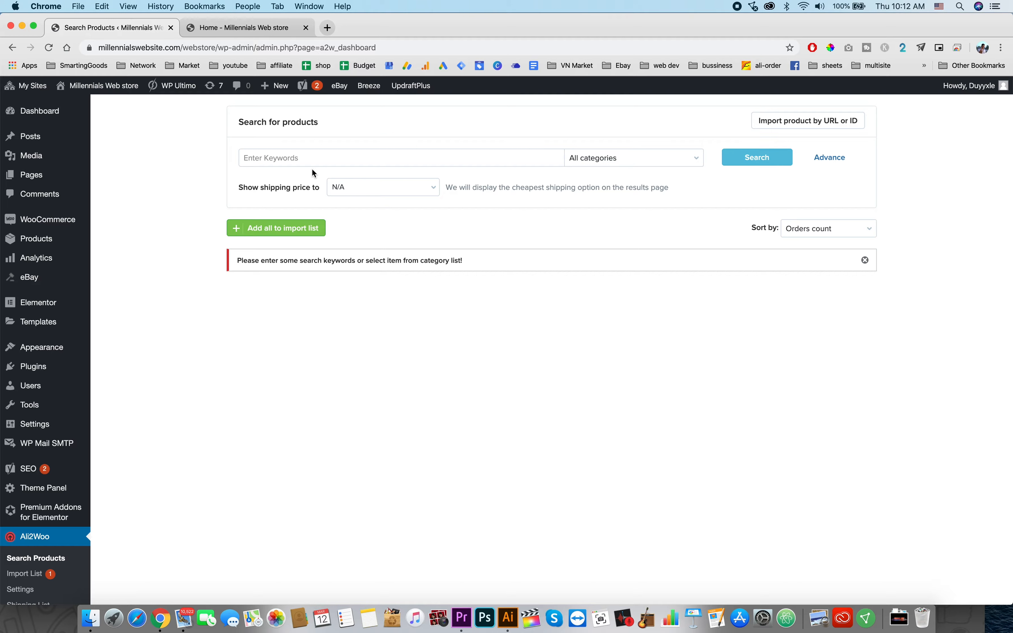
click(323, 152)
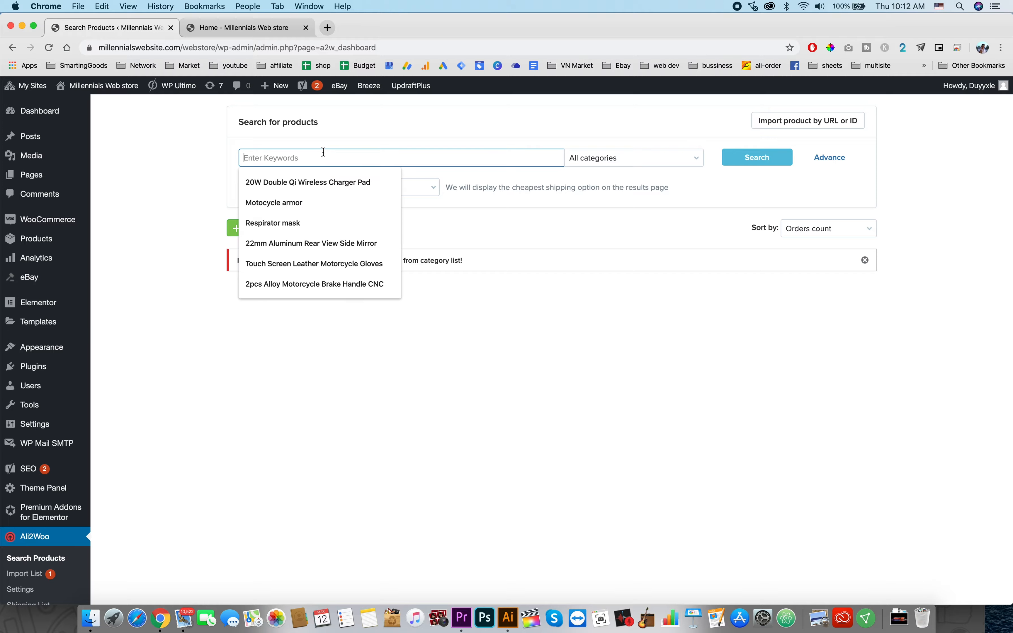
click(333, 281)
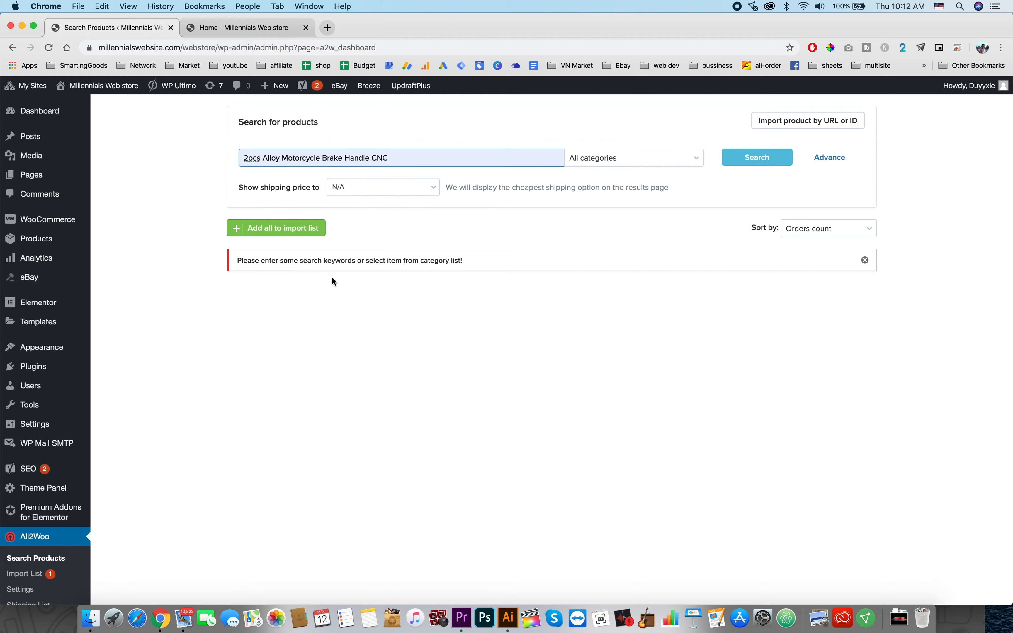
click(746, 158)
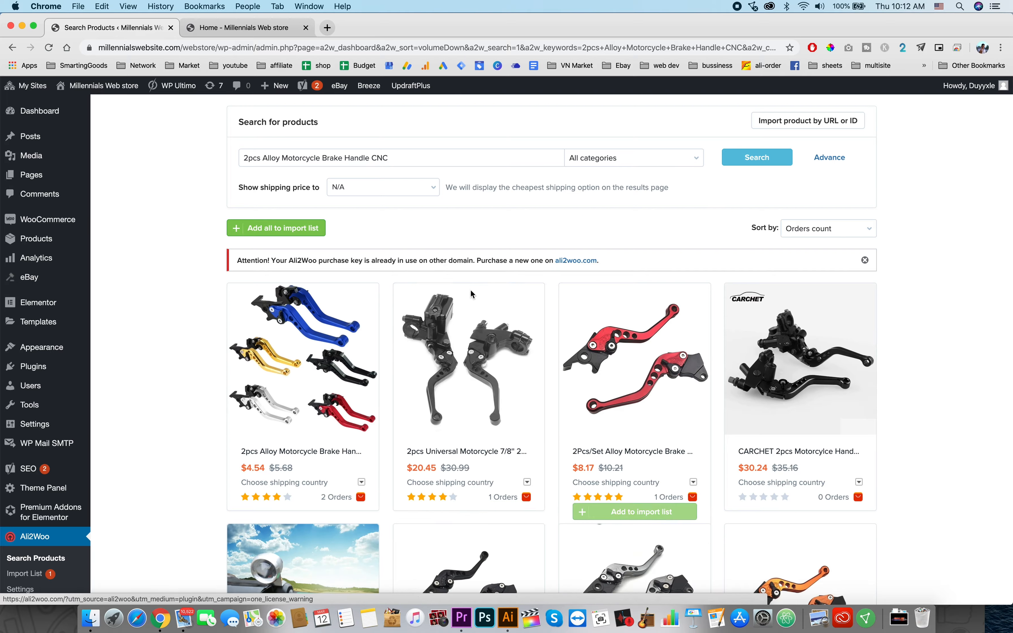
Step: Add the first brake handle result to the import list and open the import list
scroll(419, 295, down, 1)
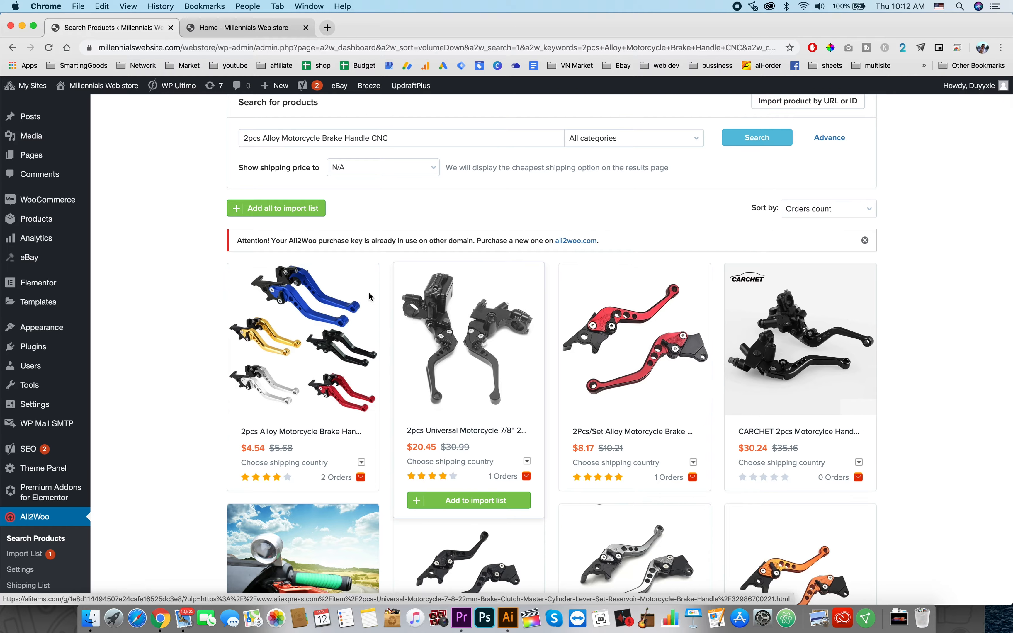
scroll(377, 302, down, 5)
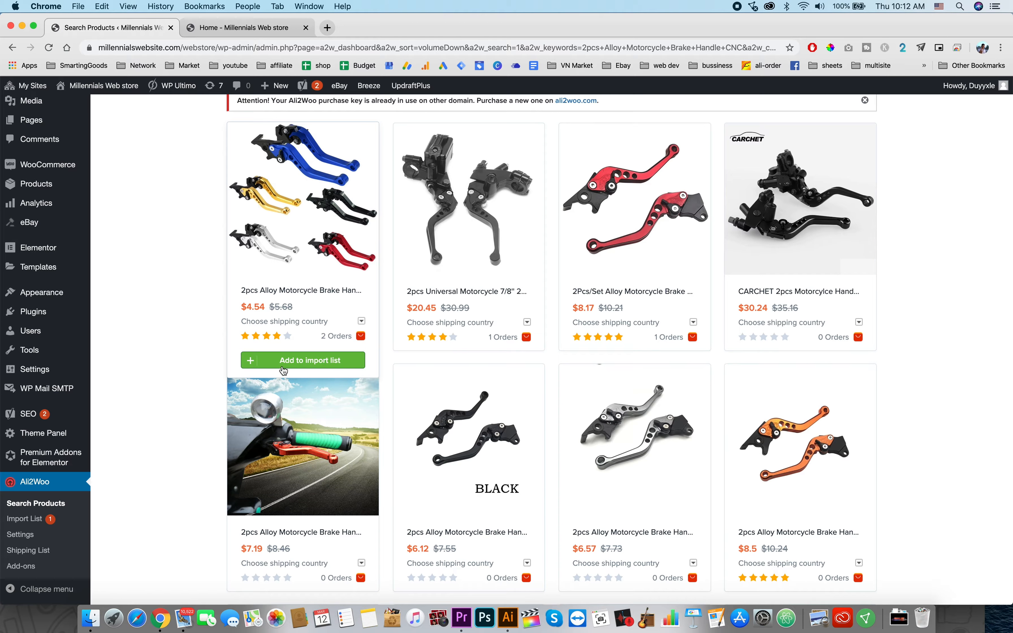
click(343, 361)
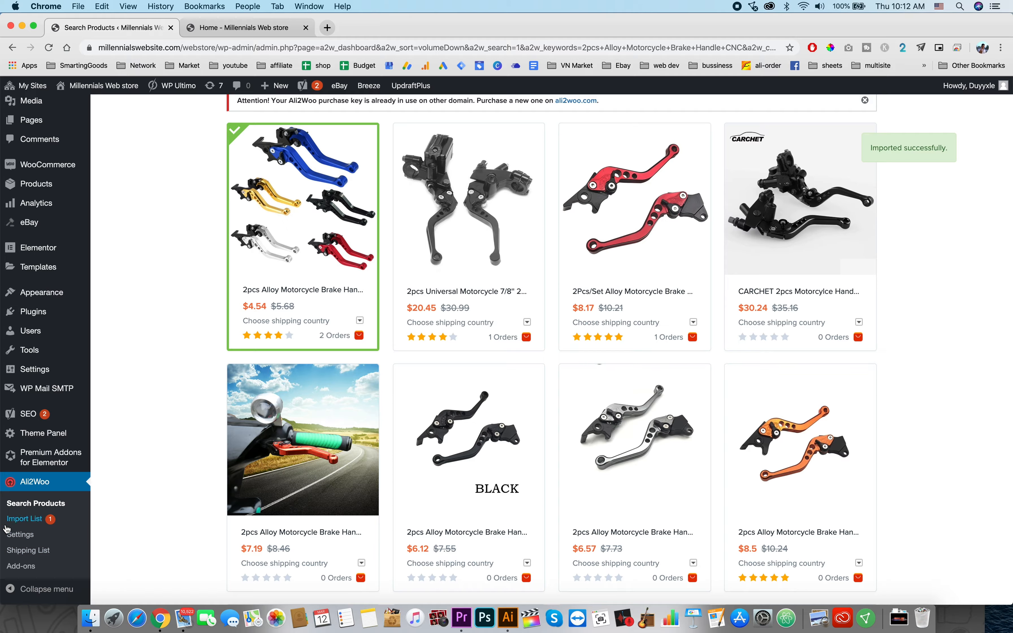
click(16, 526)
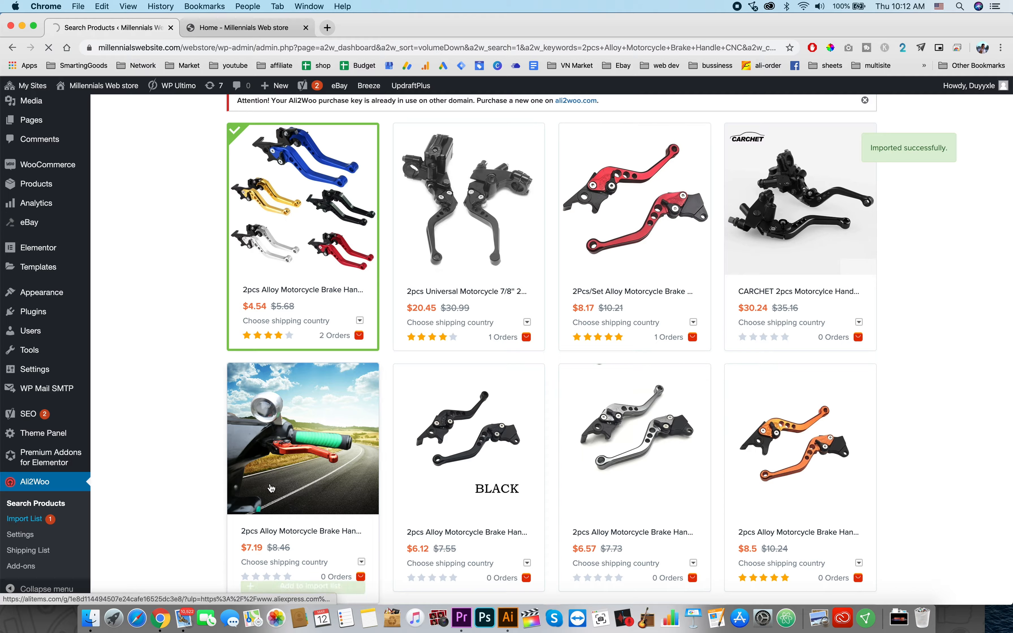
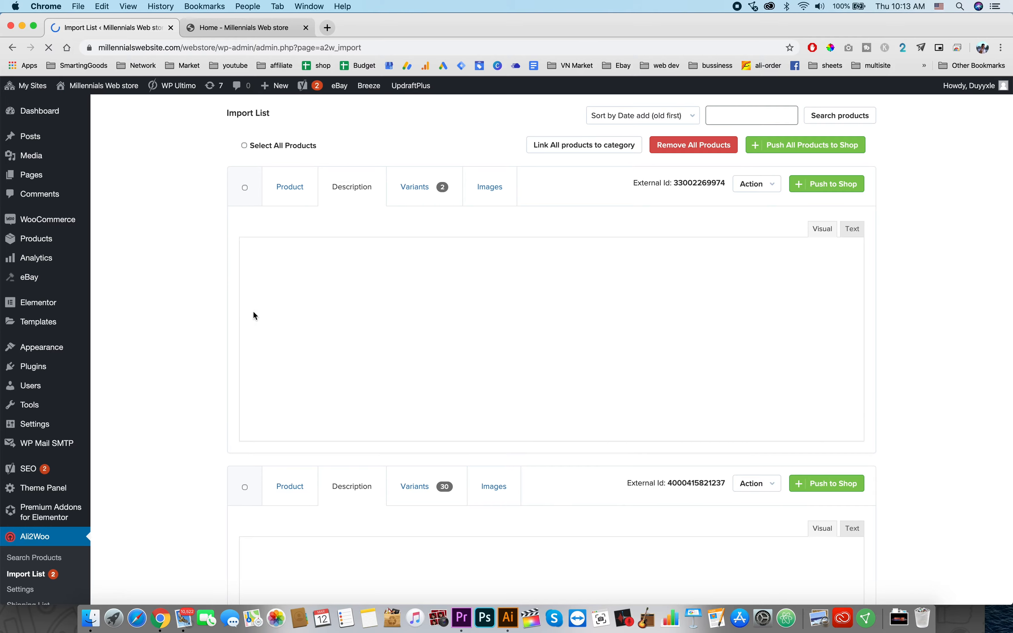
Step: Open the speaker product's variants in the import list and review its cost, shipping, price, profit and inventory
click(416, 192)
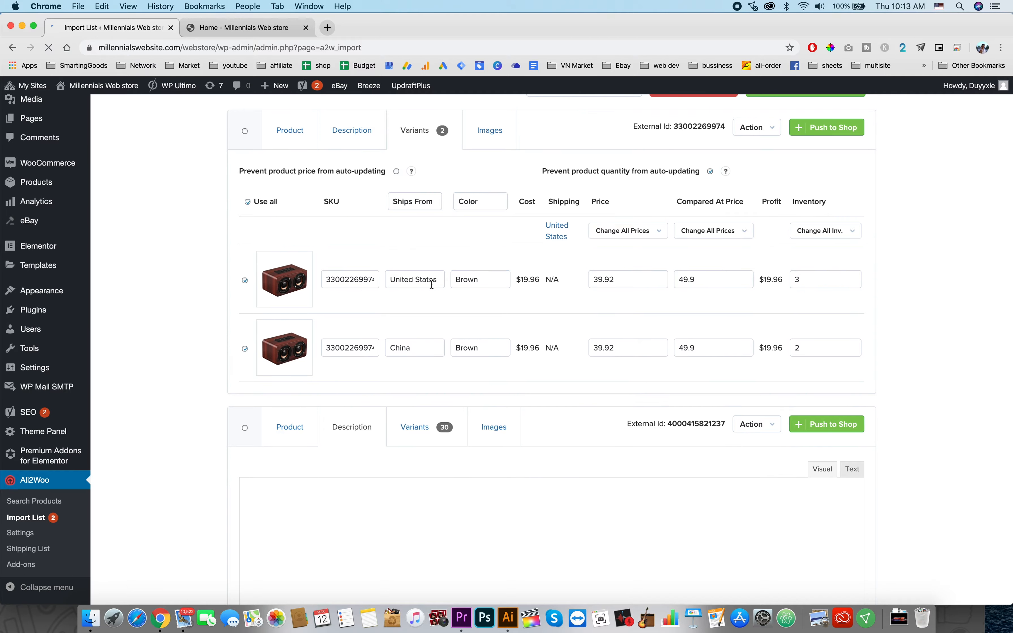
double_click(521, 200)
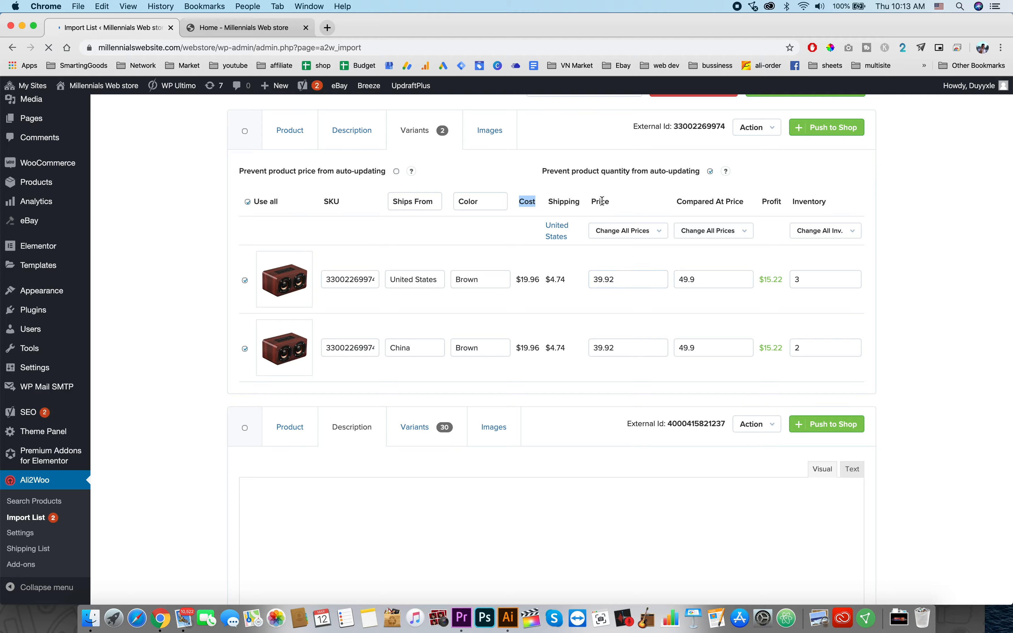
click(628, 285)
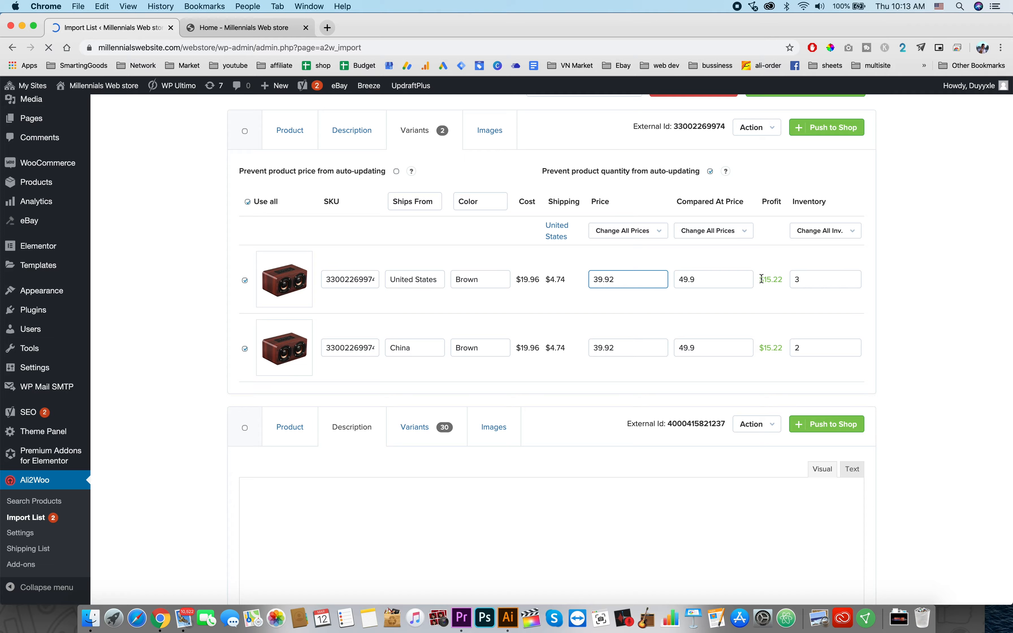
drag(760, 280, 779, 281)
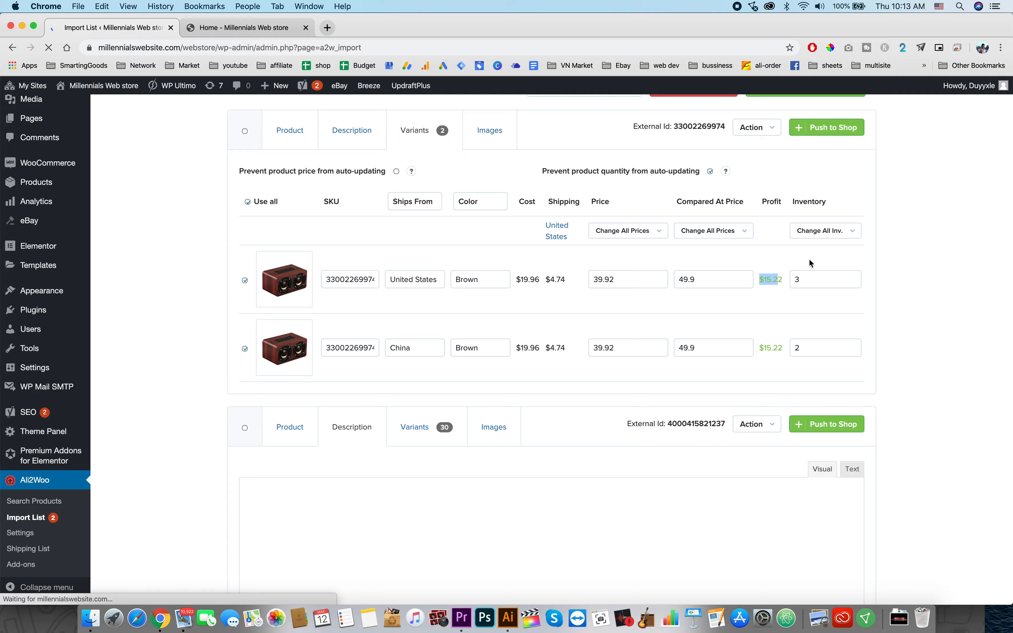
click(809, 283)
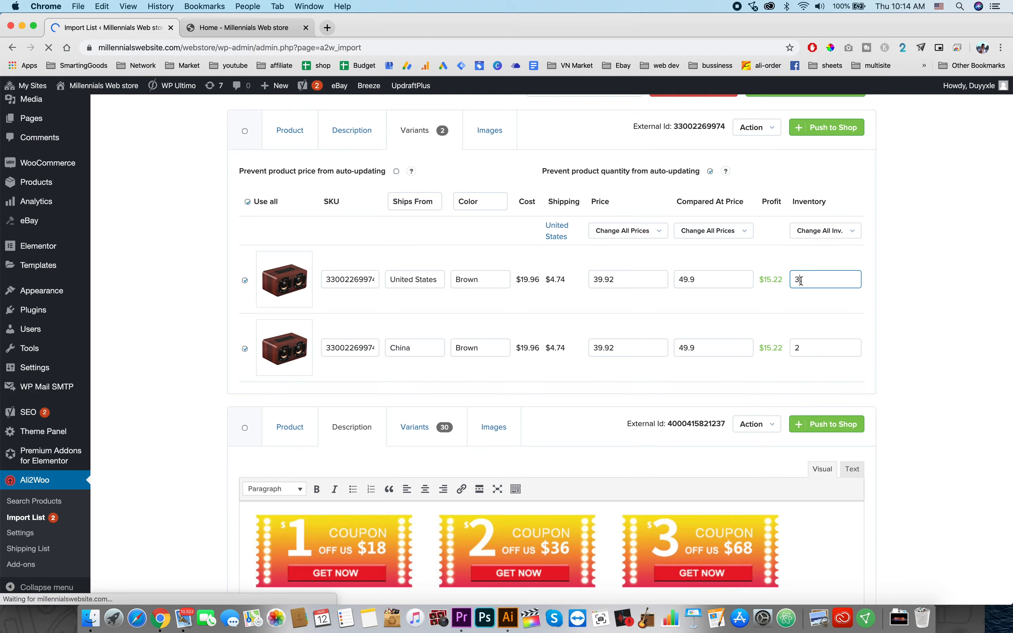
scroll(594, 332, up, 2)
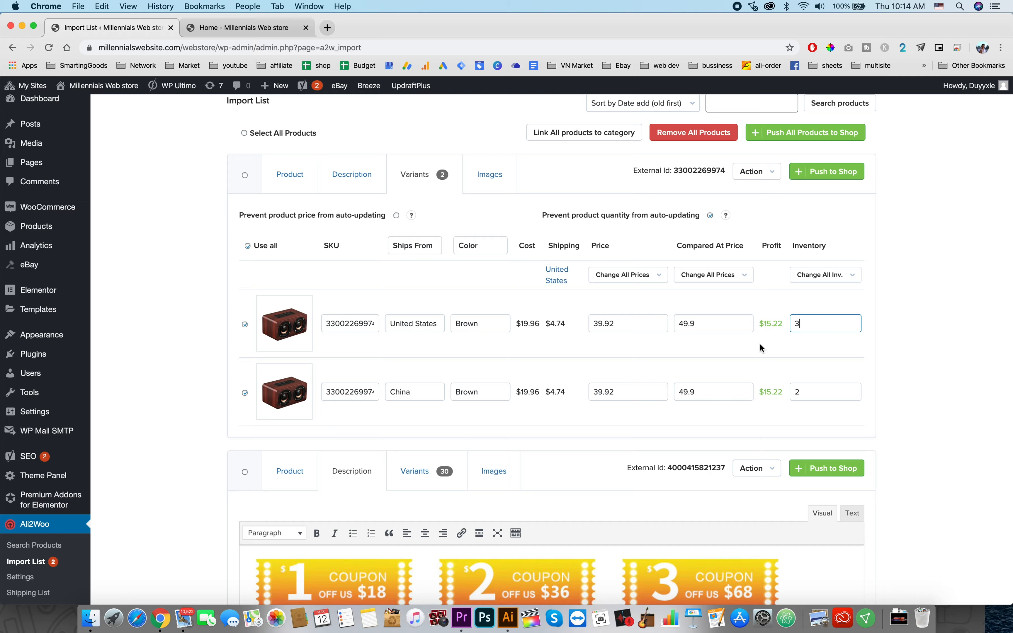
scroll(761, 345, down, 1)
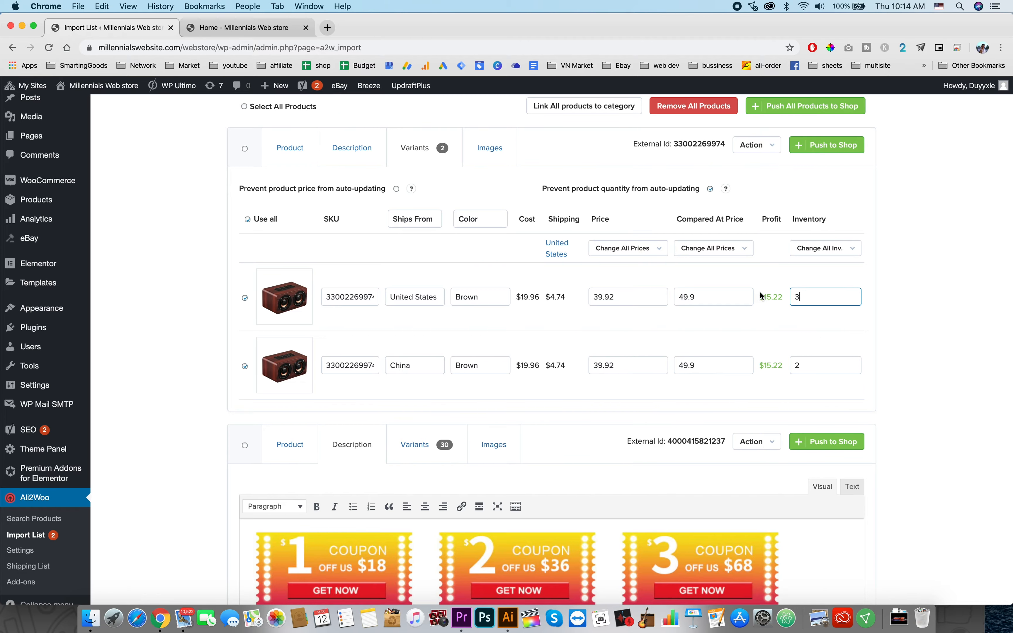
scroll(528, 332, down, 5)
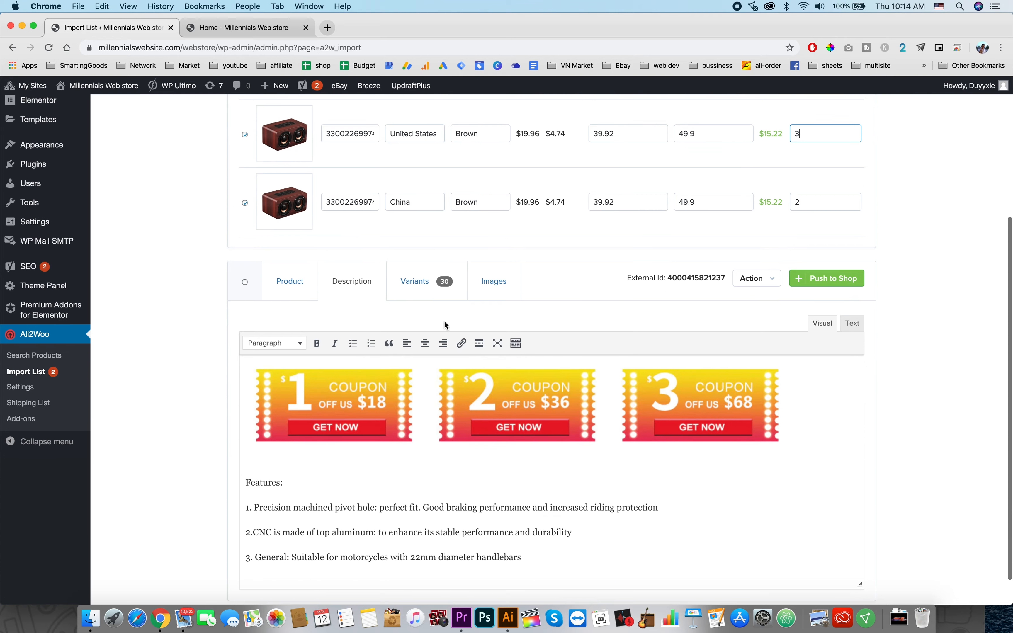
Step: Open the Ali2Woo settings and examine the import settings, including the random stock value range
click(26, 387)
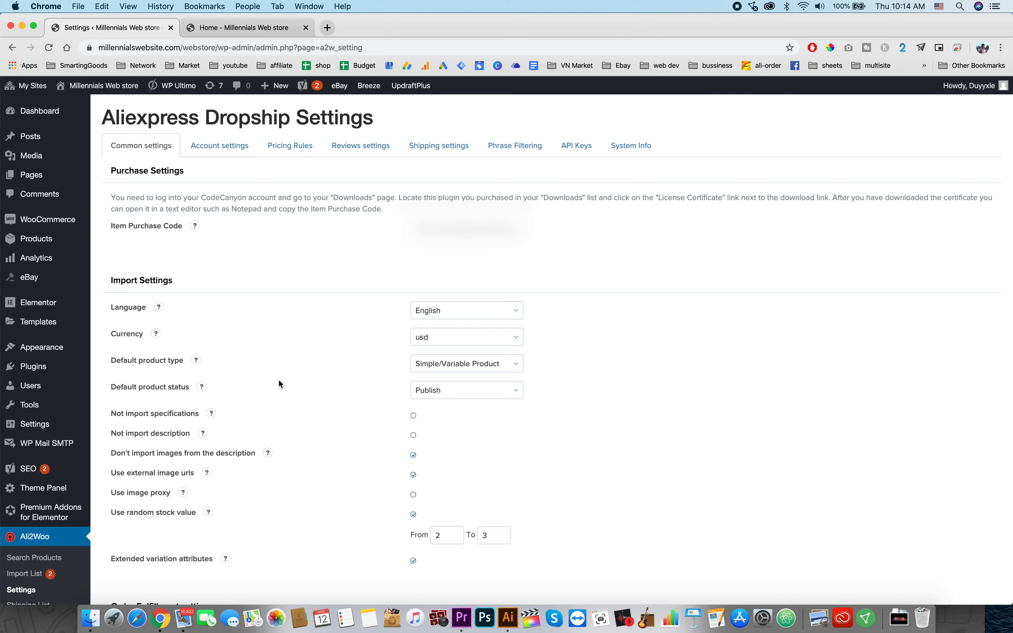
scroll(259, 379, down, 15)
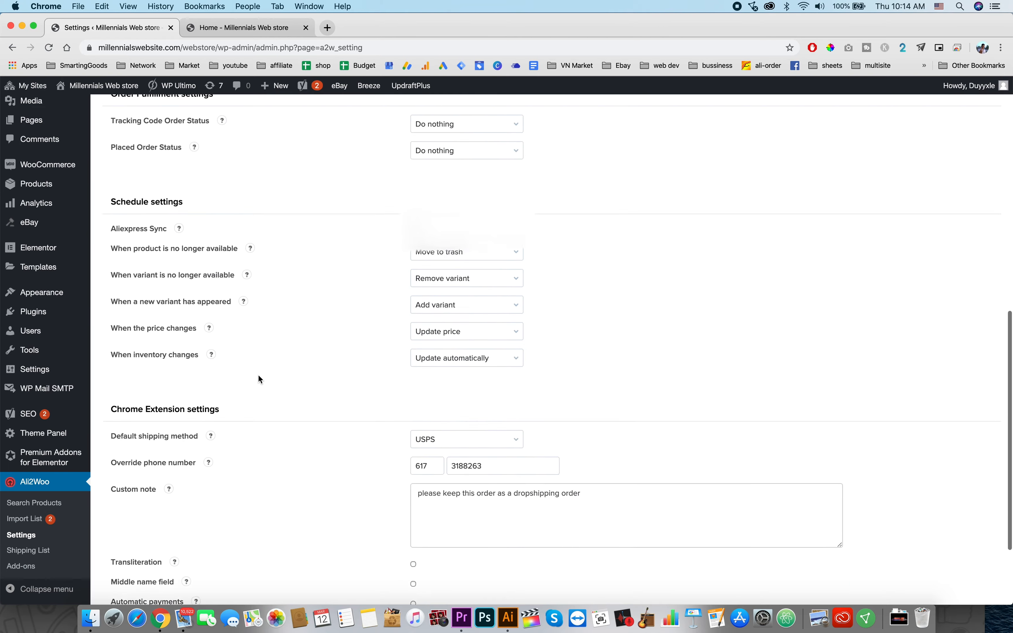
scroll(260, 380, up, 10)
scroll(260, 379, up, 5)
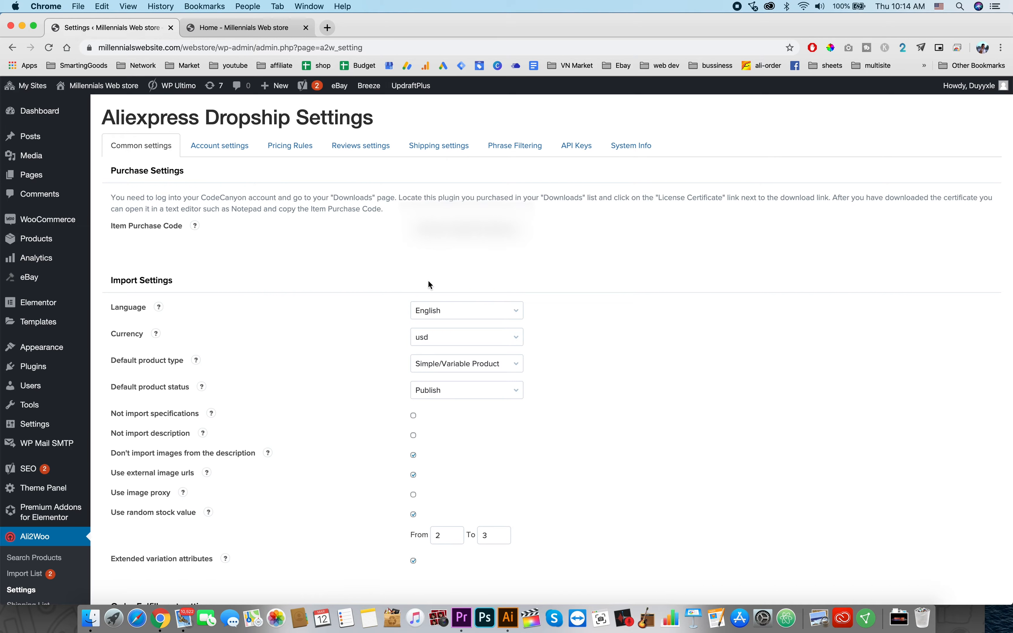
scroll(374, 396, down, 1)
scroll(374, 396, down, 1)
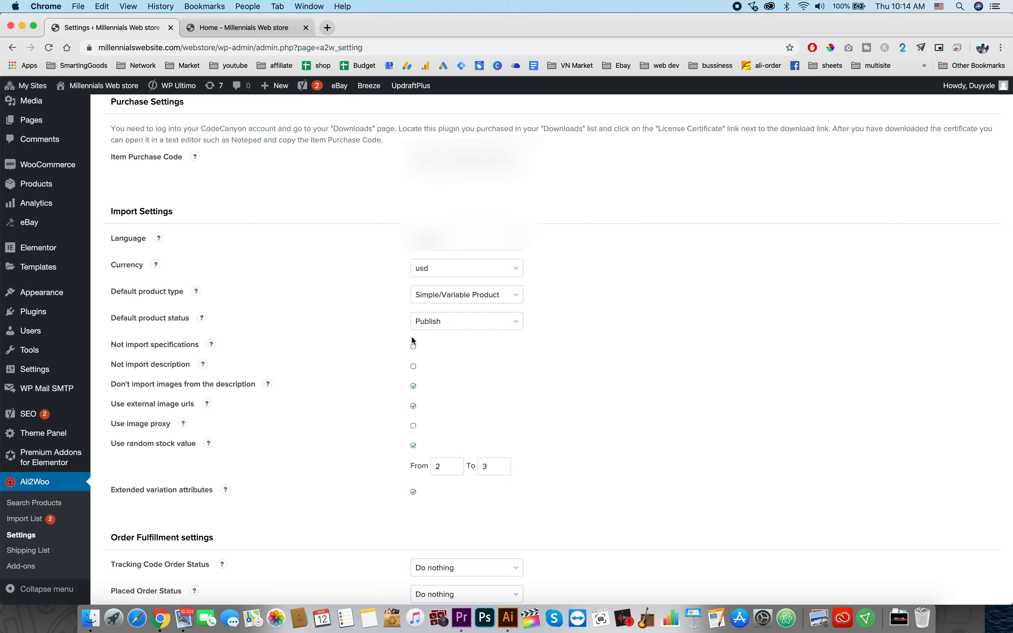
scroll(521, 398, down, 2)
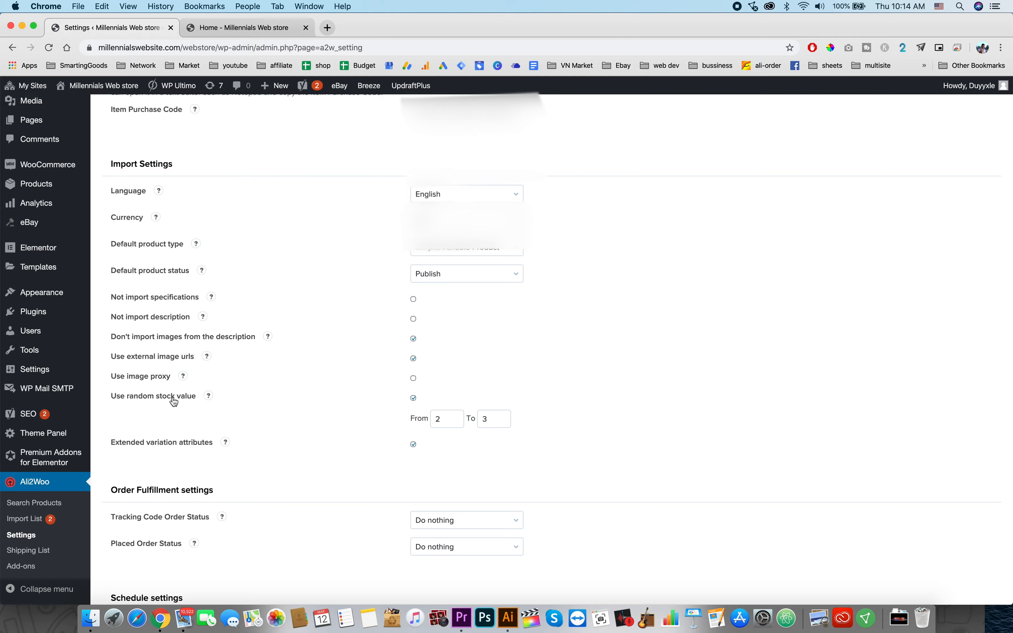
click(441, 419)
click(509, 425)
Step: Look through the order fulfillment, schedule and Chrome extension settings on the common settings page
scroll(256, 418, down, 5)
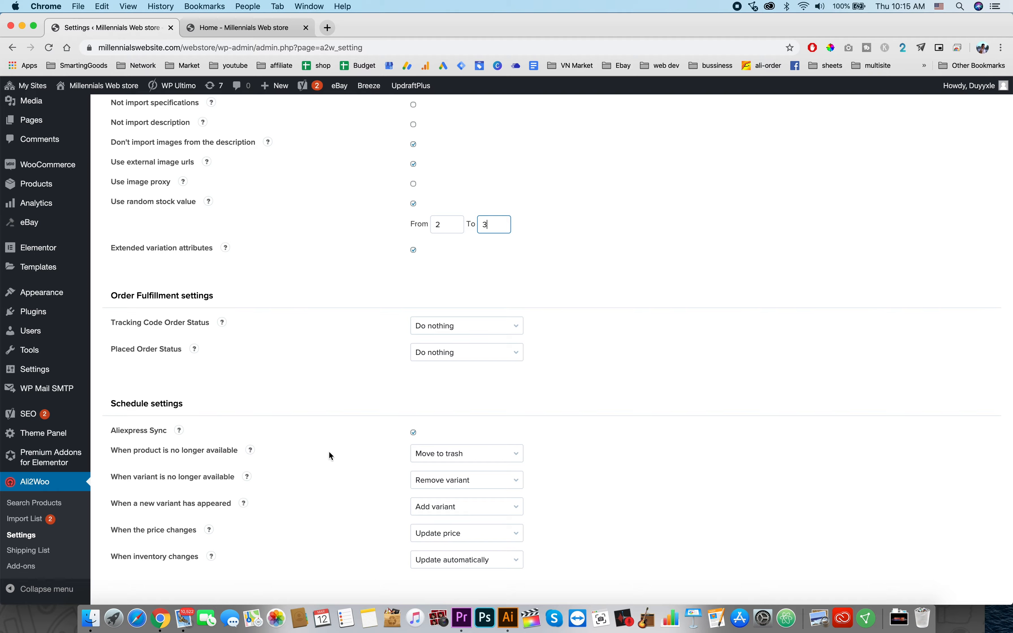
scroll(328, 451, down, 1)
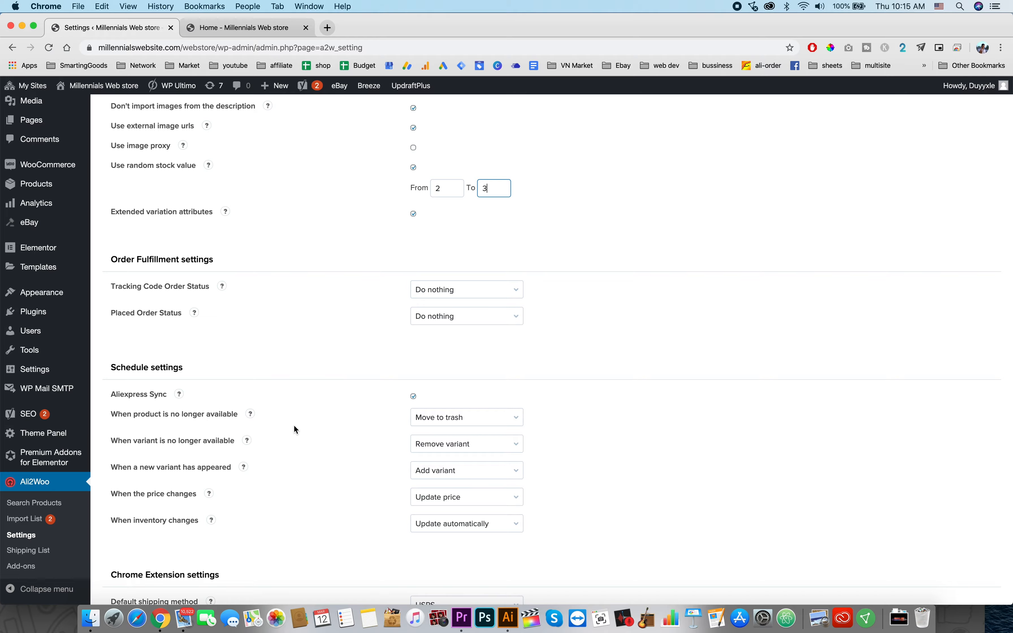
scroll(294, 426, down, 1)
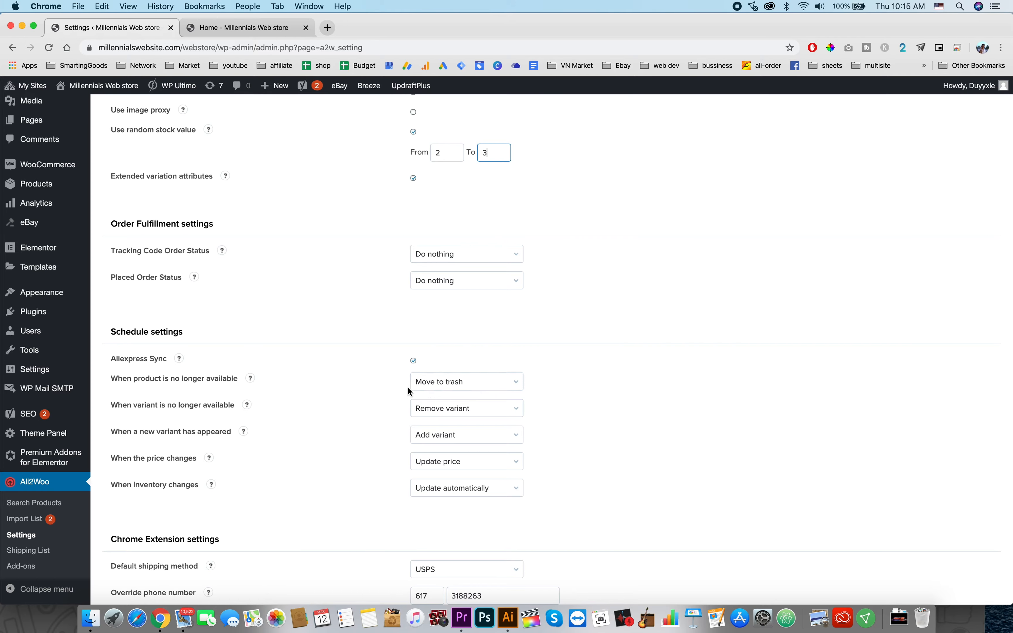
scroll(365, 391, down, 1)
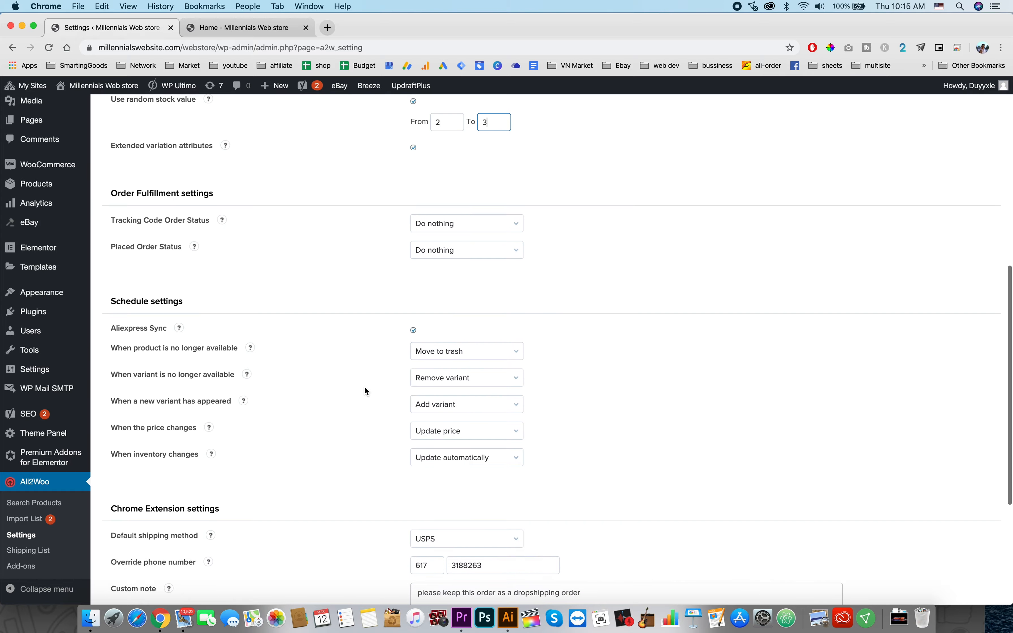
scroll(335, 427, down, 1)
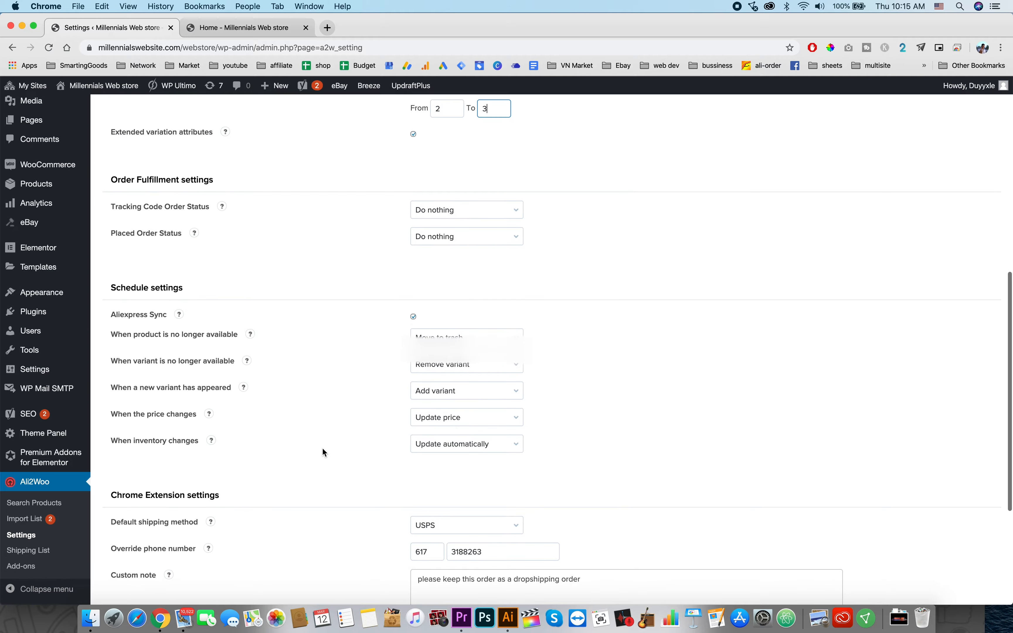
scroll(323, 450, down, 1)
scroll(323, 451, down, 5)
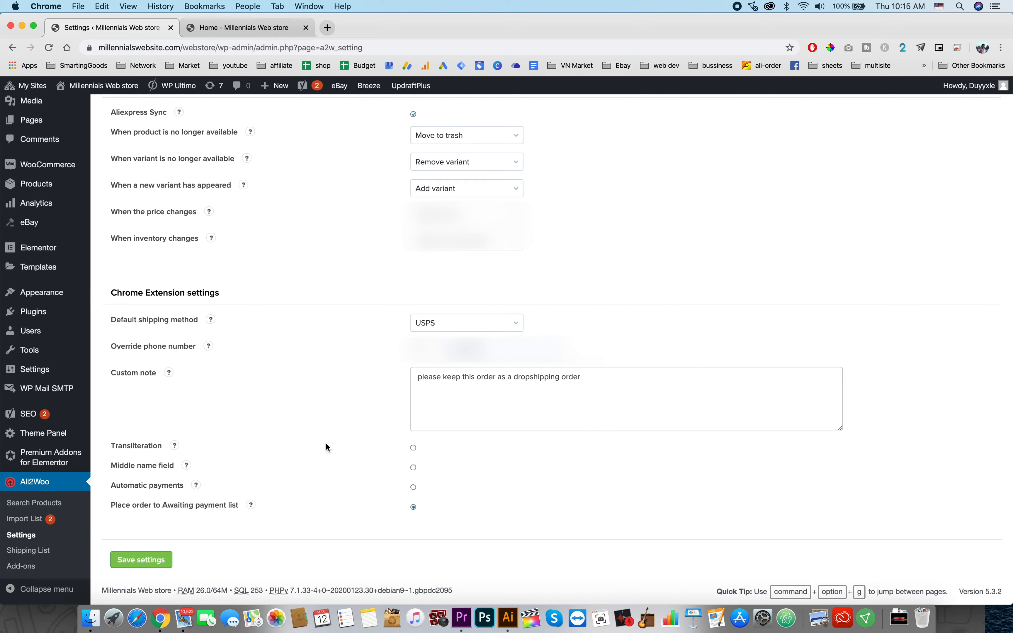
scroll(342, 377, up, 20)
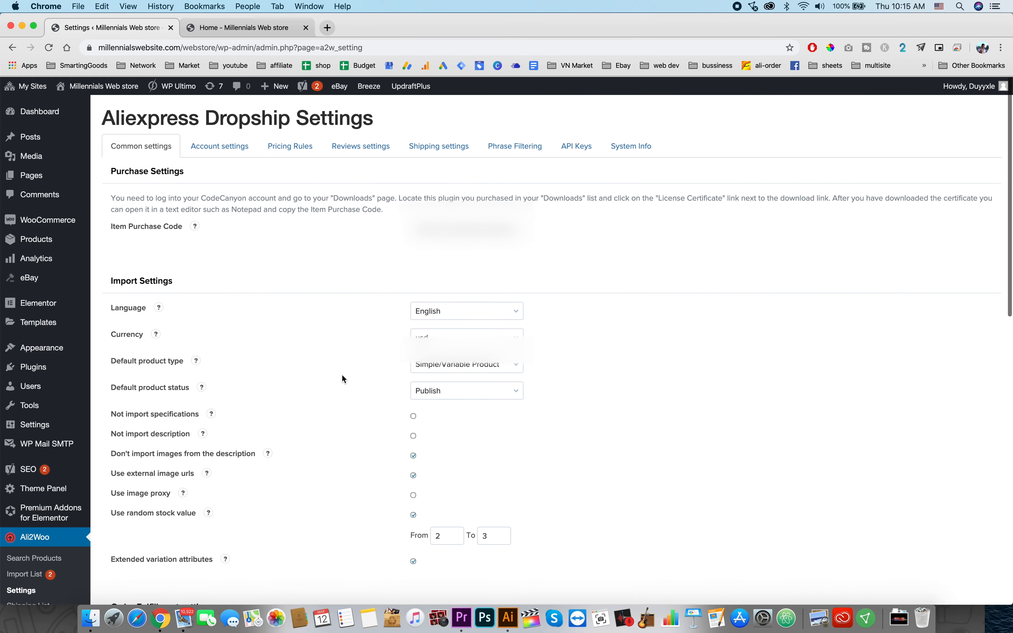
Step: Open the Pricing Rules and review the global pricing multipliers and the advanced pricing rules option
click(305, 150)
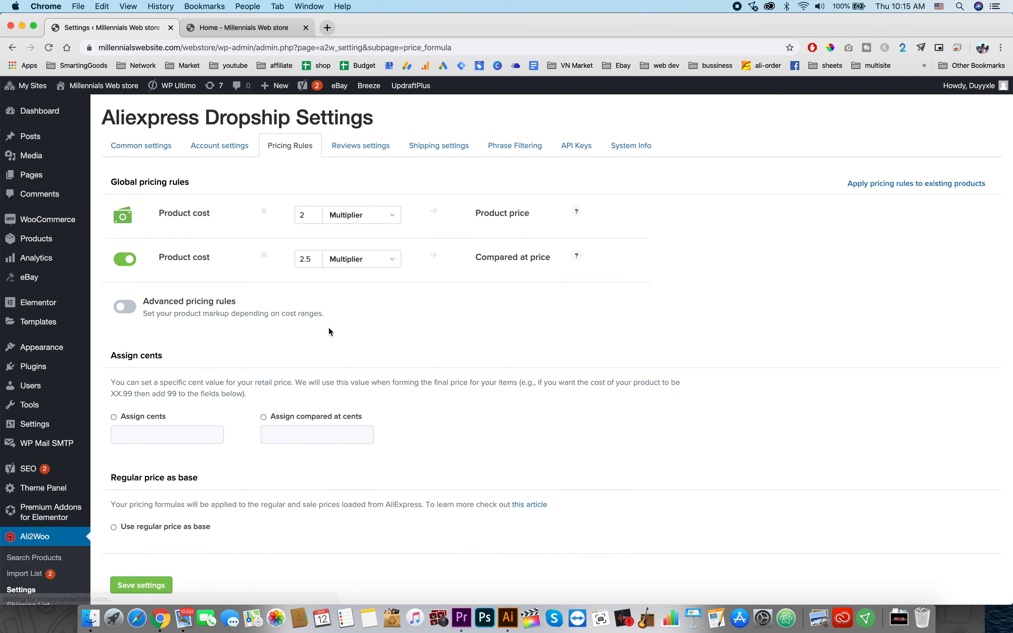
click(314, 214)
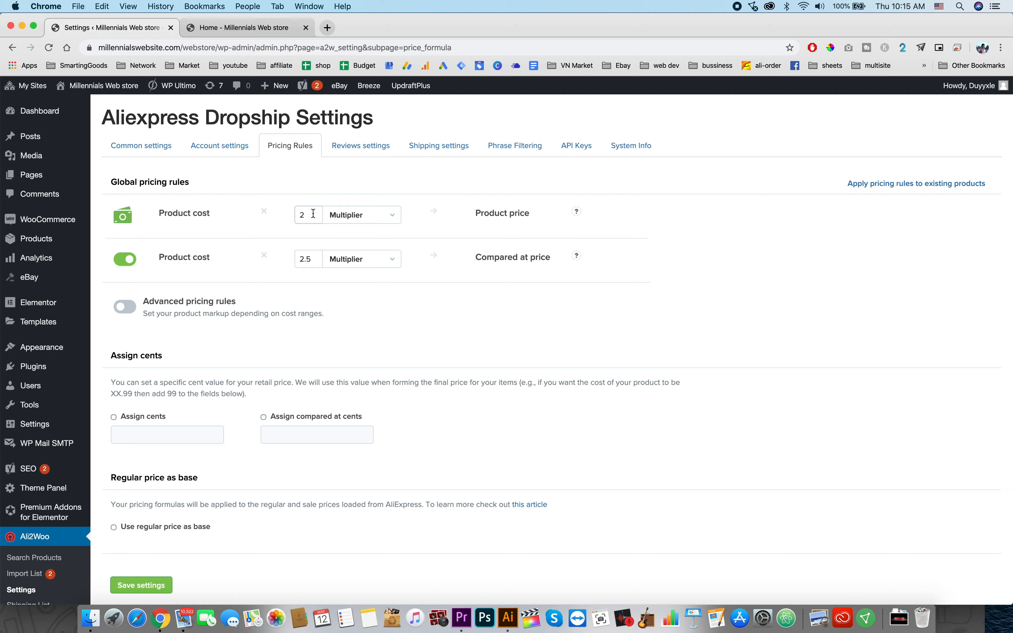
click(314, 214)
scroll(291, 351, down, 3)
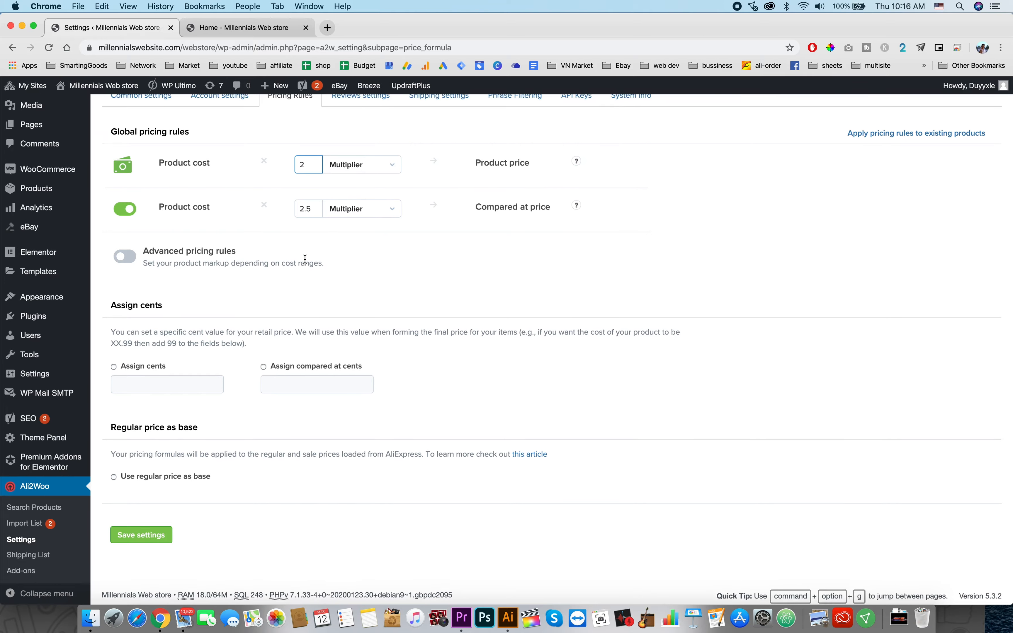
scroll(370, 227, up, 3)
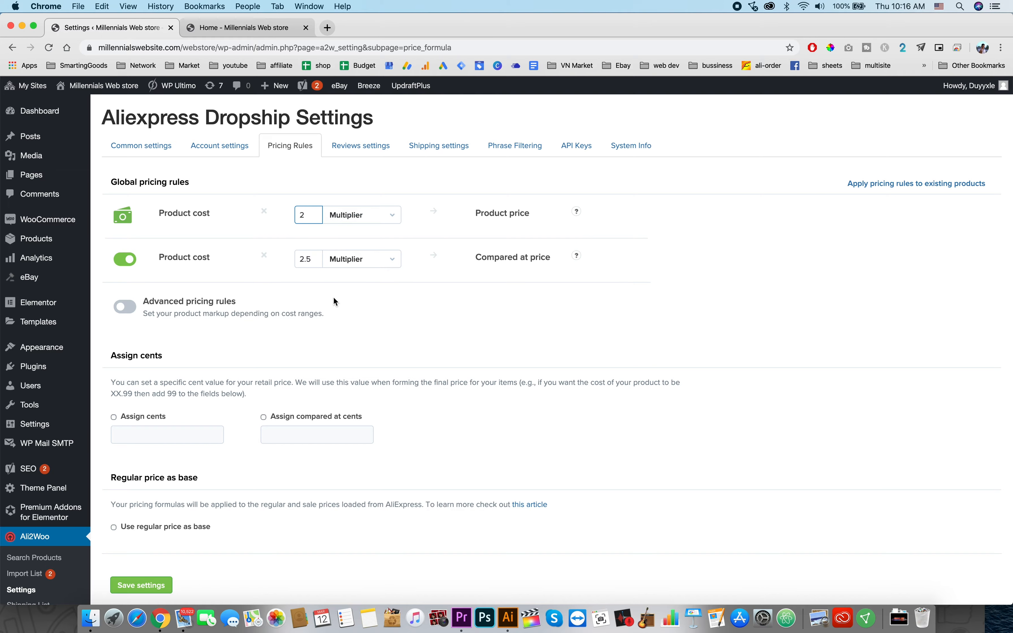
scroll(335, 326, down, 3)
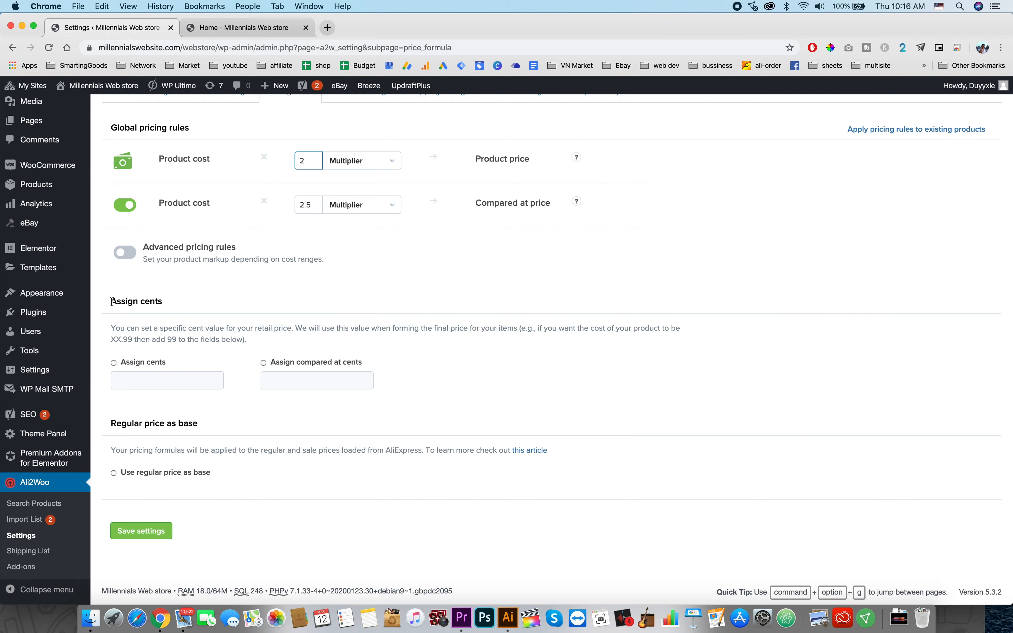
scroll(130, 404, up, 3)
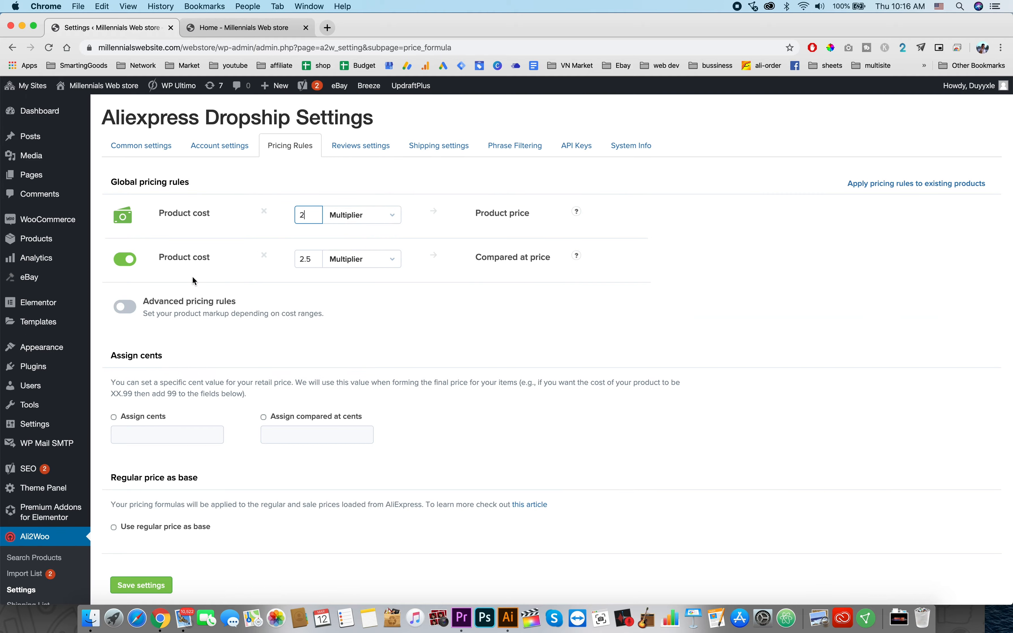
click(122, 309)
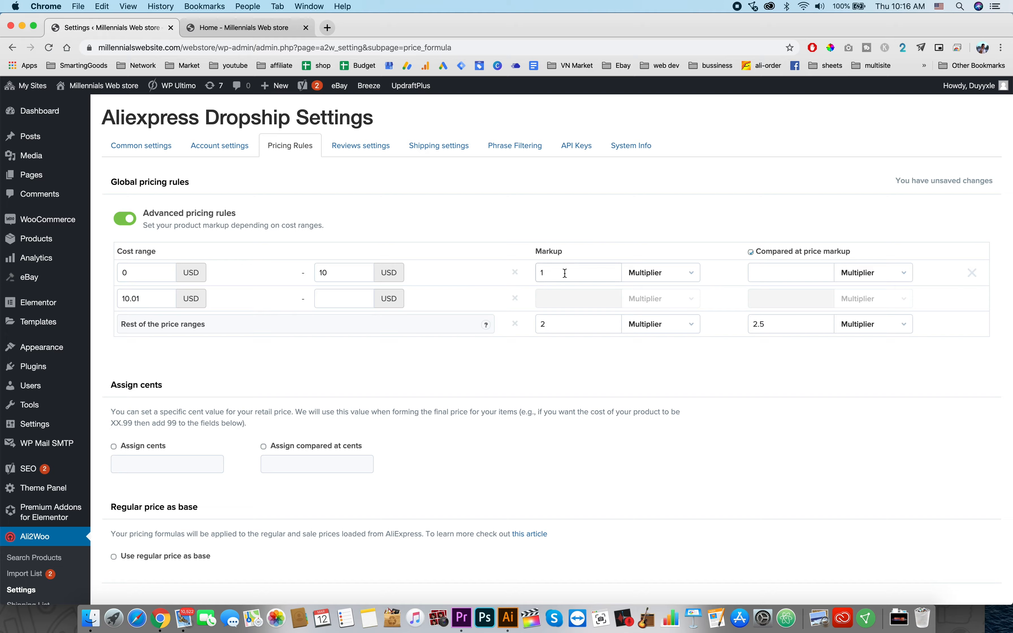
click(131, 218)
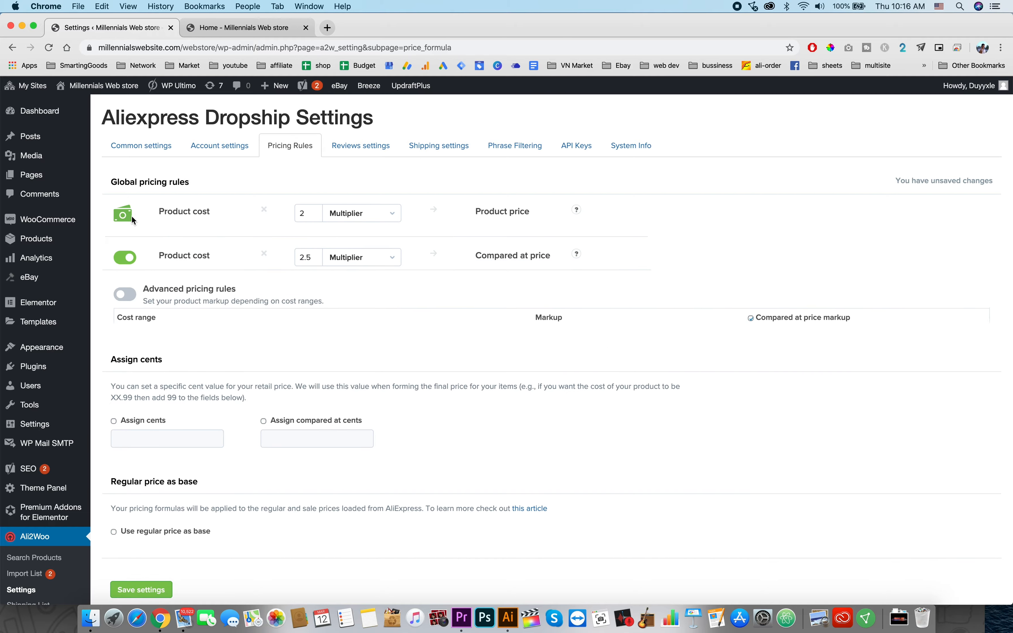
Step: Look through the Shipping settings, System Info and API Keys sections
click(443, 148)
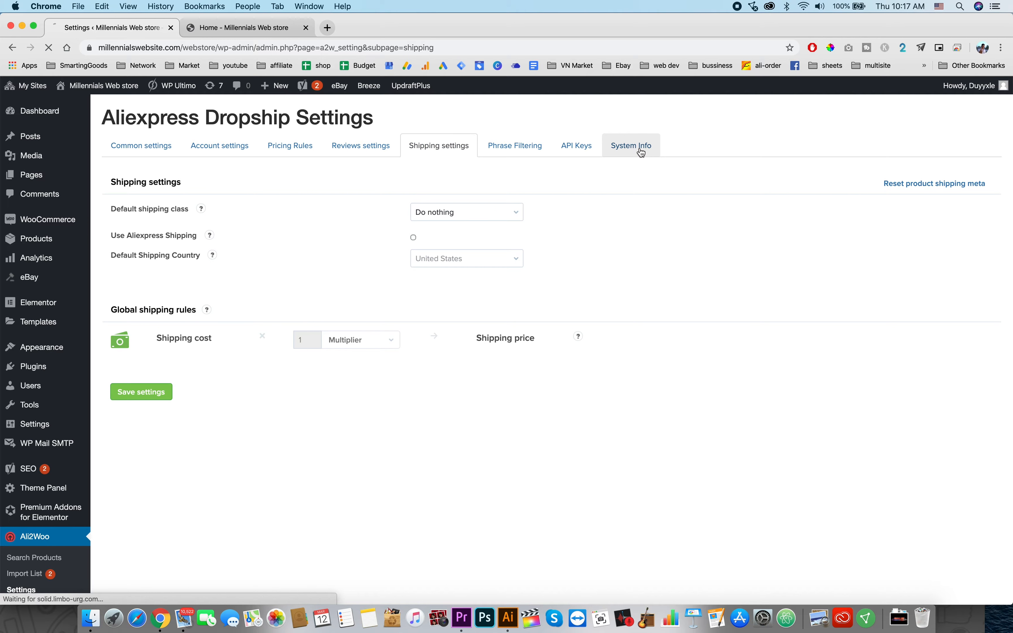
click(641, 152)
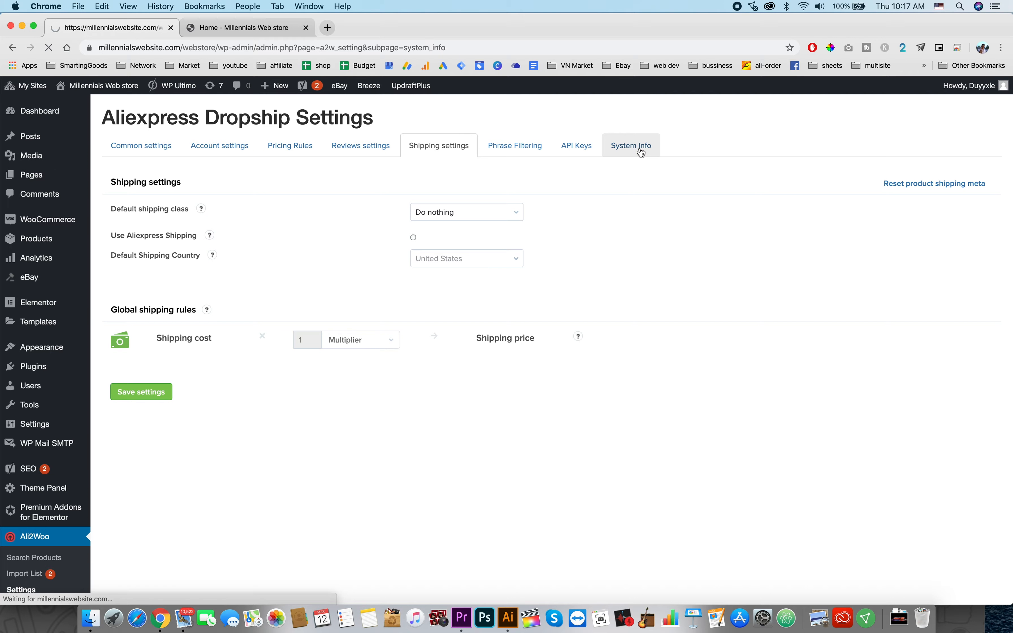
click(576, 145)
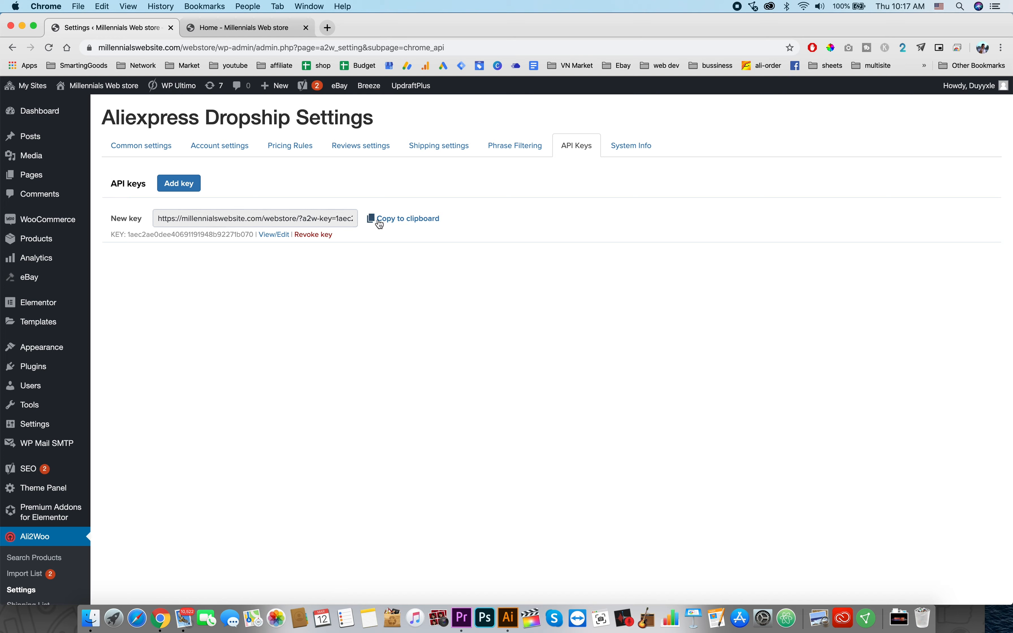
Step: Copy the new API key link to the clipboard
click(381, 225)
scroll(412, 324, down, 2)
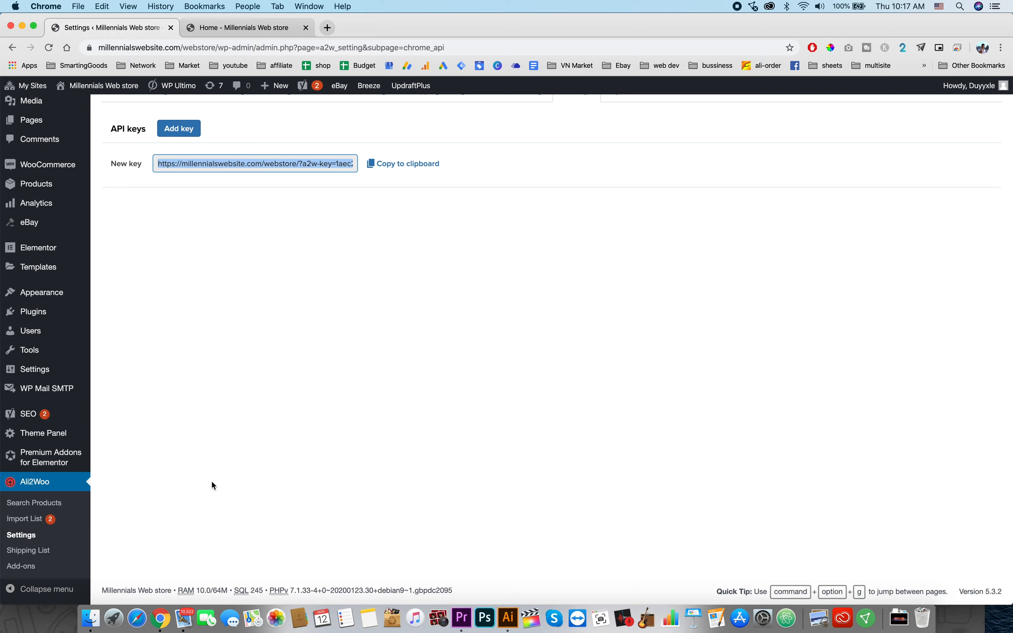
scroll(285, 306, up, 2)
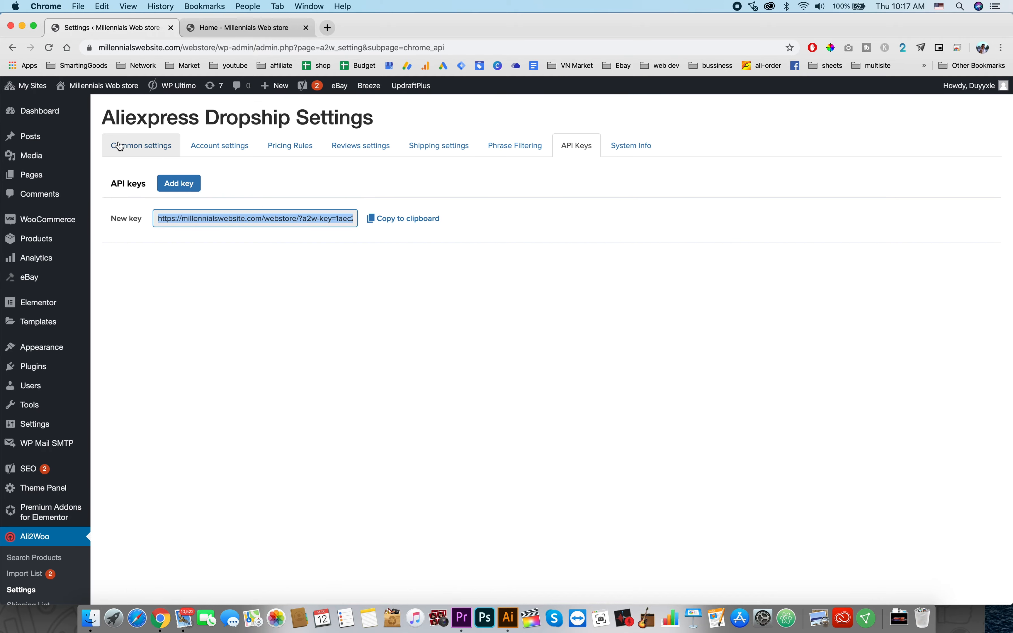
Step: Save the Ali2Woo common settings
click(120, 146)
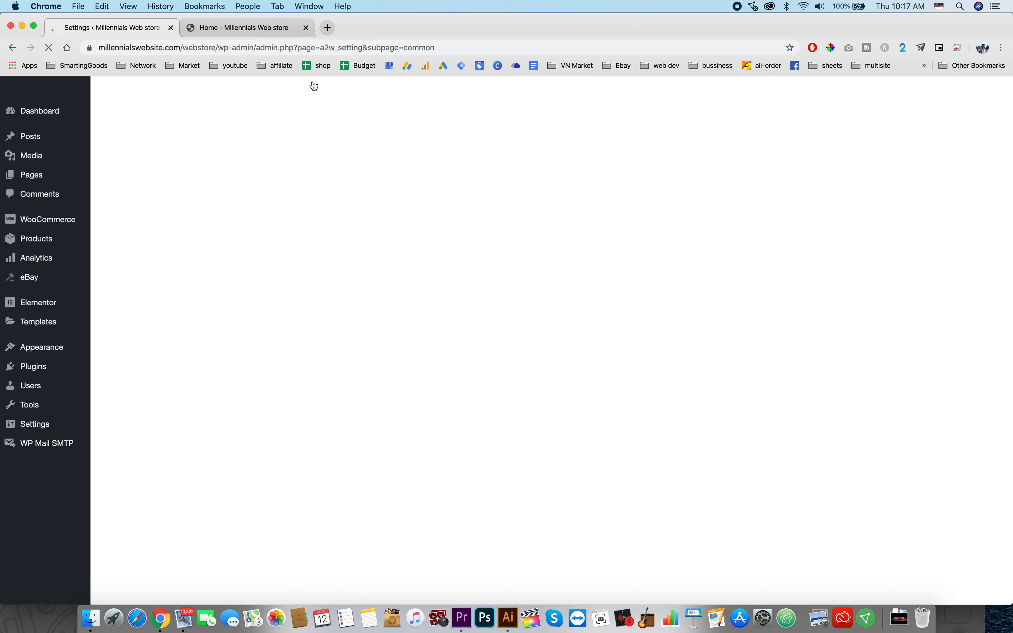
key(super+t)
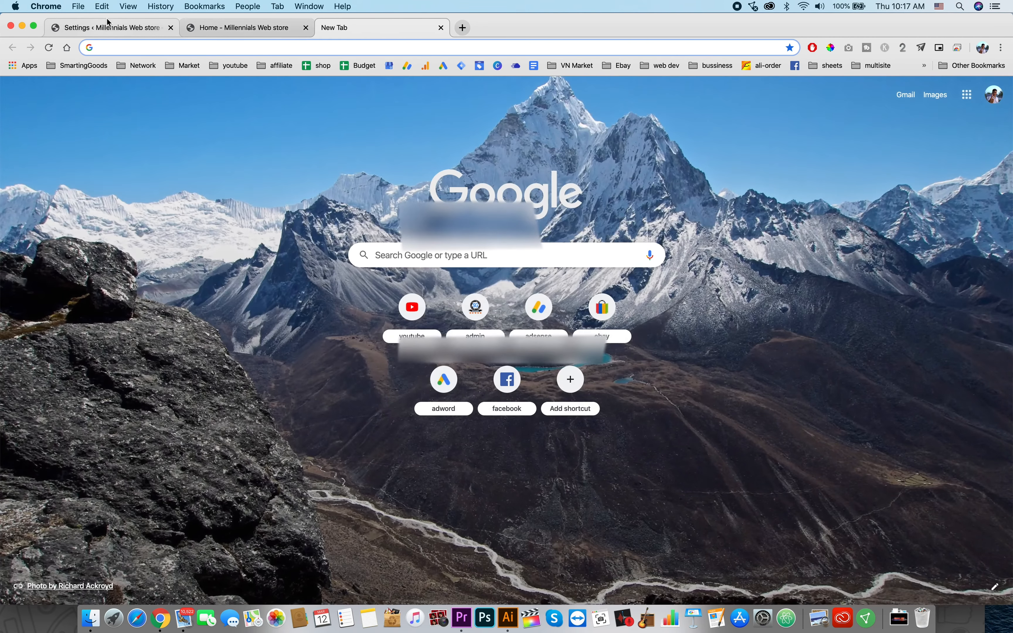
click(108, 26)
scroll(279, 355, down, 15)
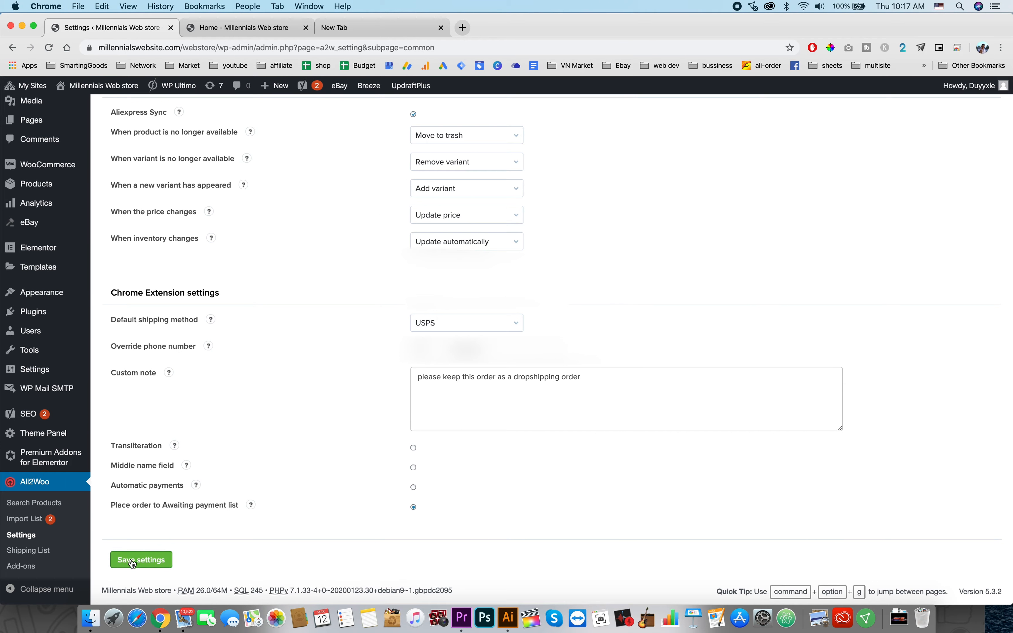
click(143, 561)
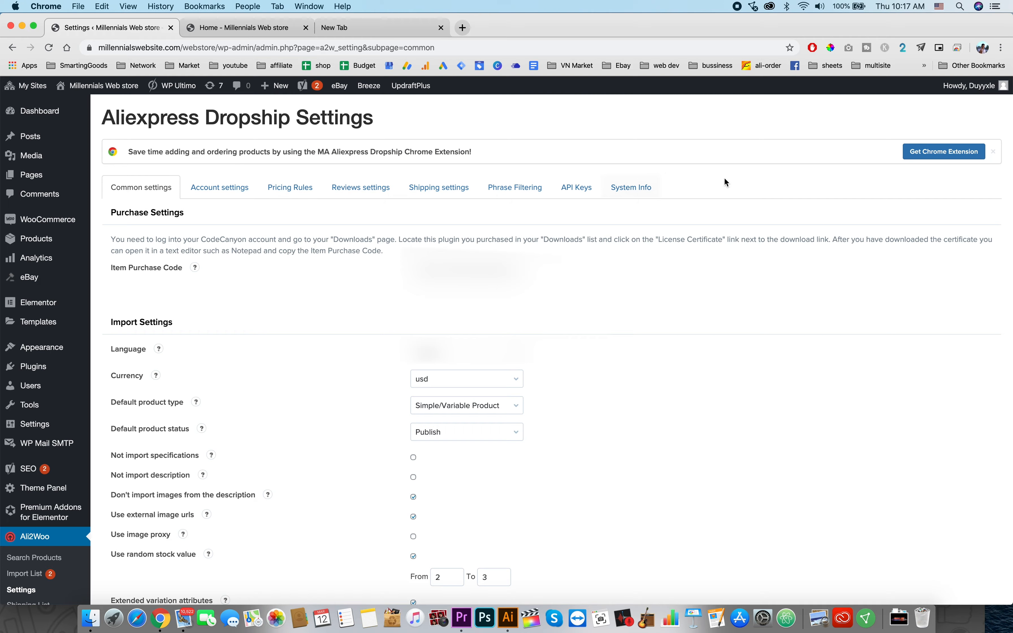
Step: Open the options of the installed Aliexpress Dropship Chrome extension from its web store page
click(937, 153)
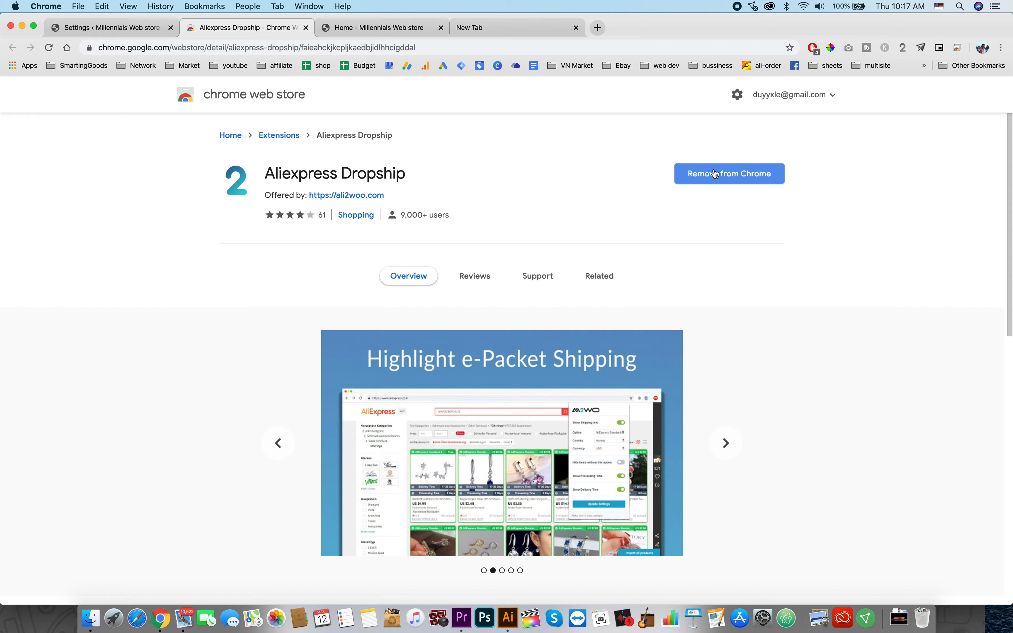
right_click(904, 46)
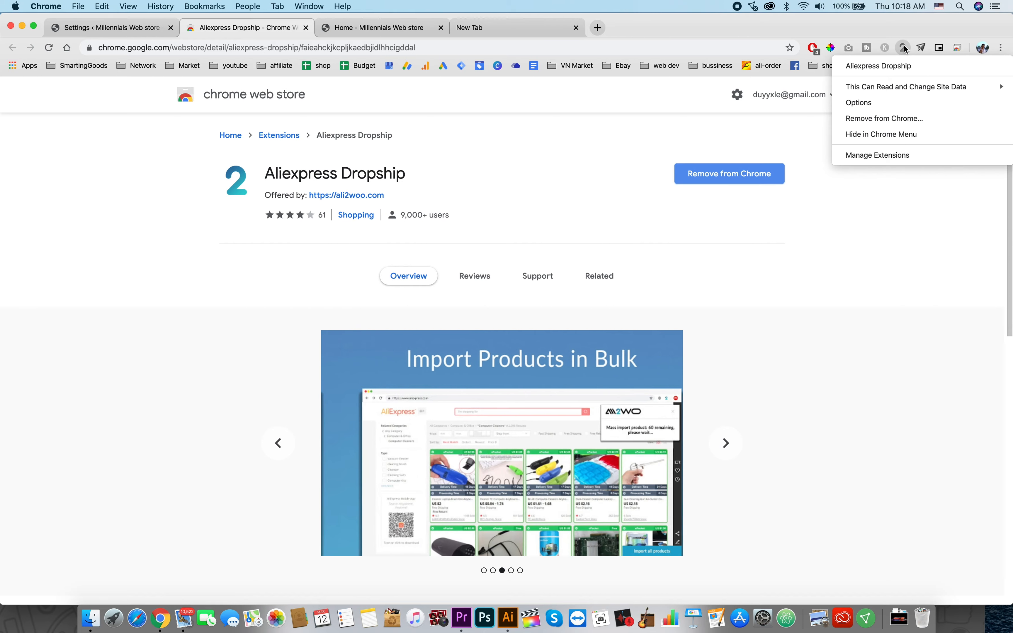
click(904, 102)
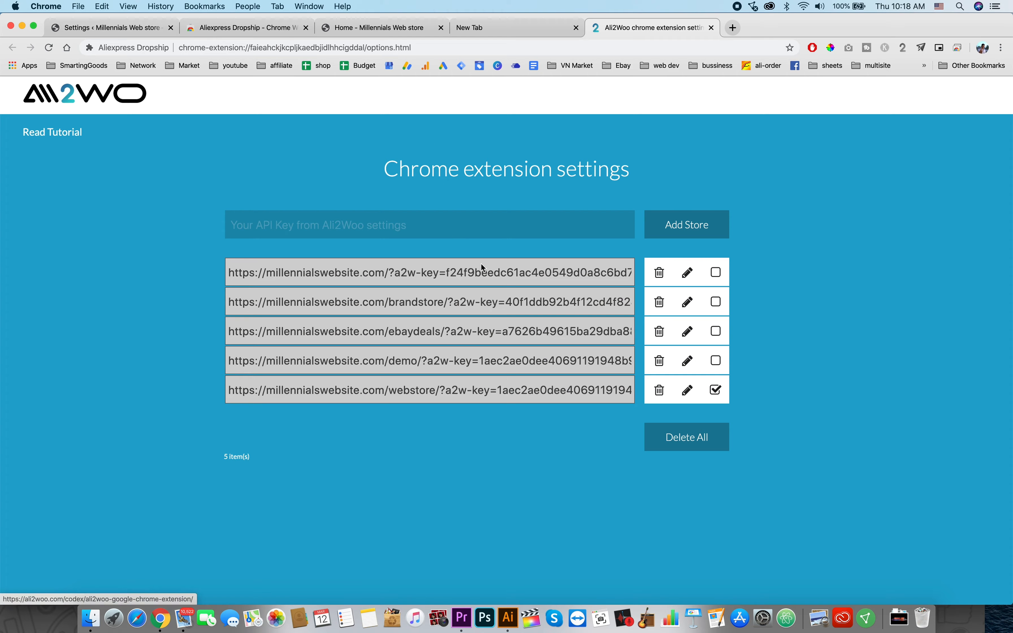
Step: Paste the copied store API key link into the extension settings and add it as a store
click(358, 227)
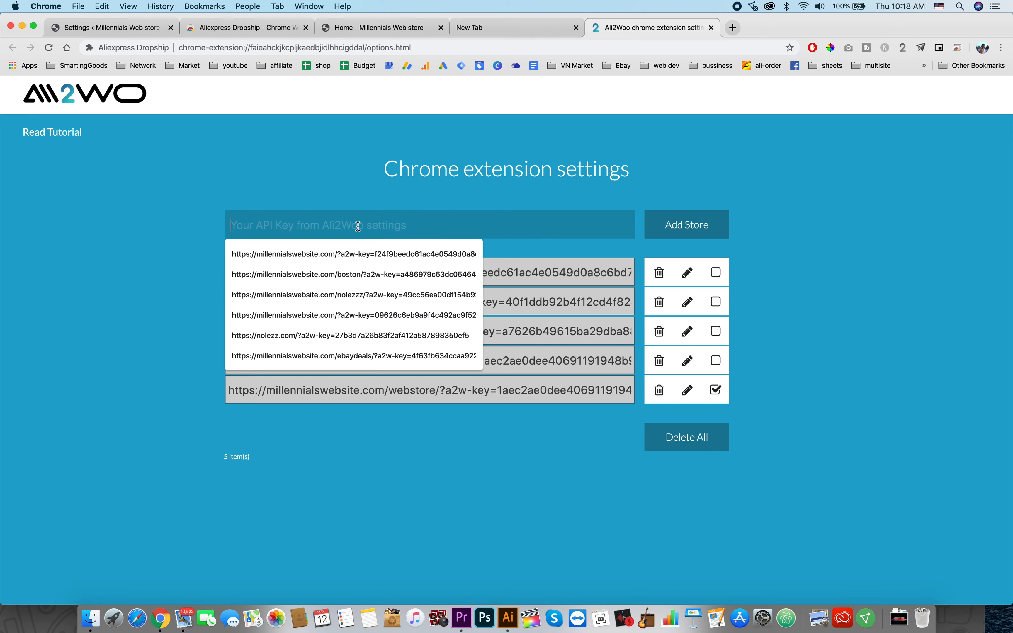
key(super+v)
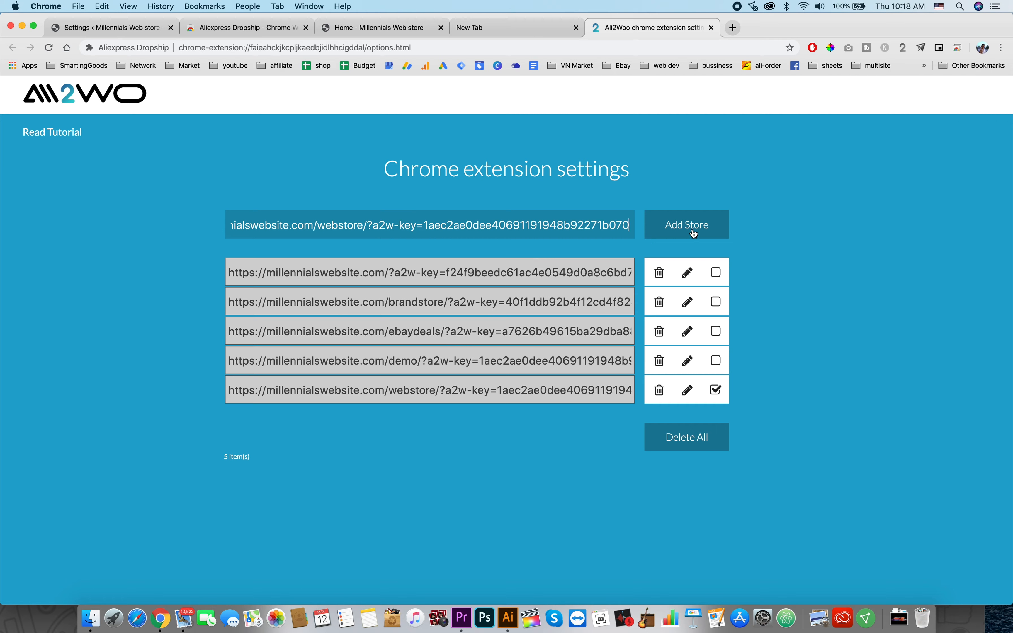
click(813, 348)
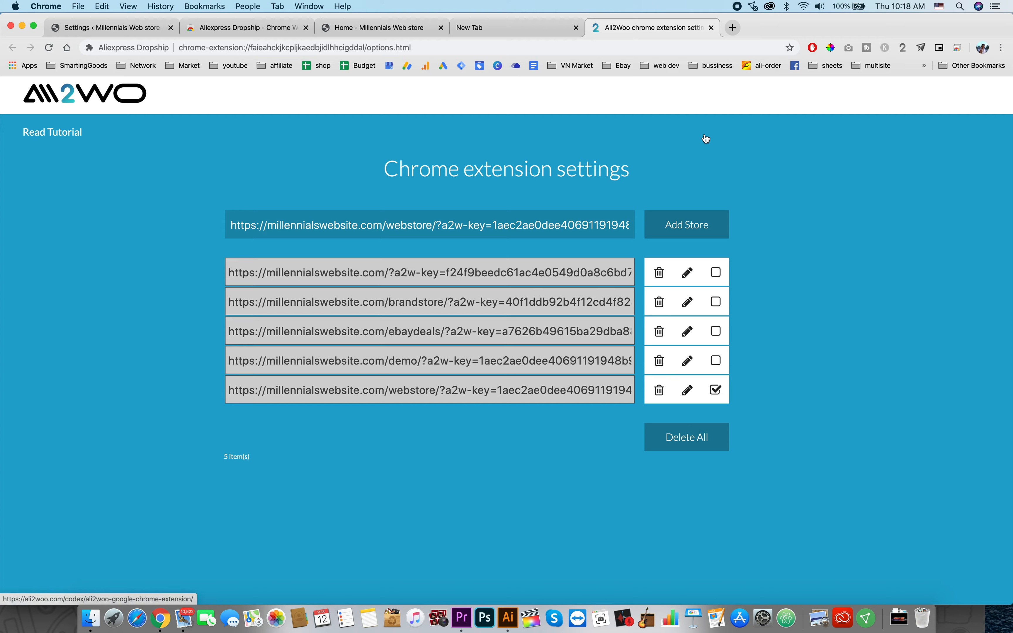
Step: Open AliExpress in a new tab and search for bluetooth speaker
click(506, 28)
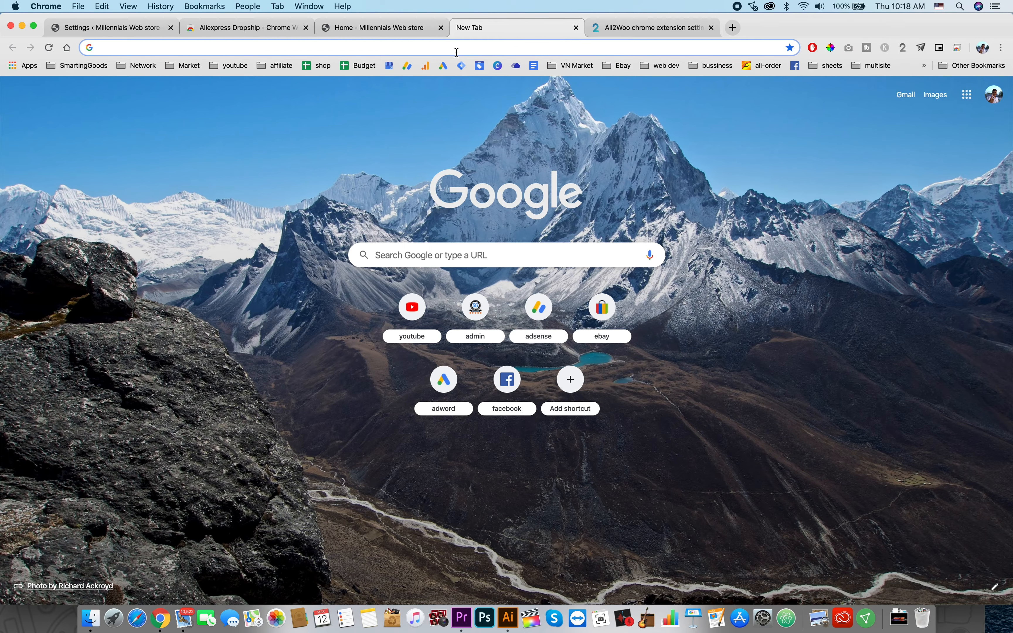
text(ali)
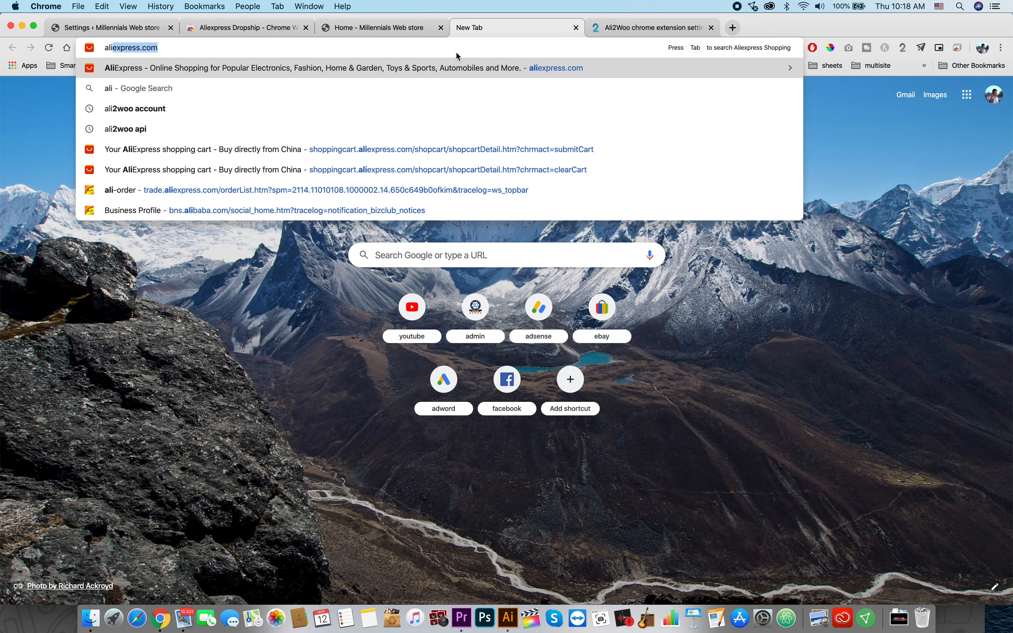
key(Return)
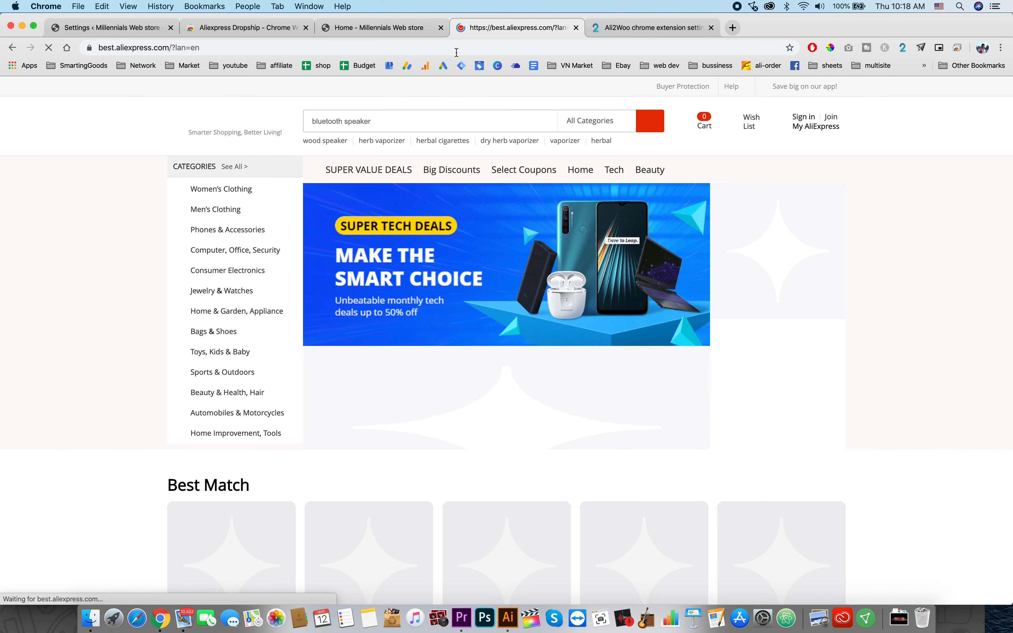
scroll(449, 354, down, 2)
scroll(450, 354, down, 11)
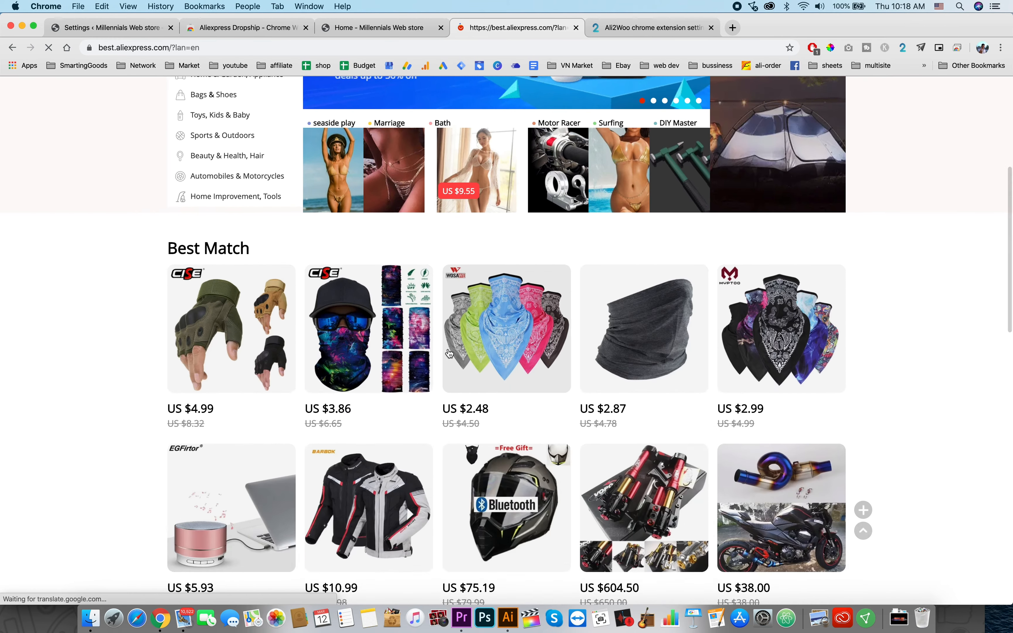
scroll(448, 343, up, 13)
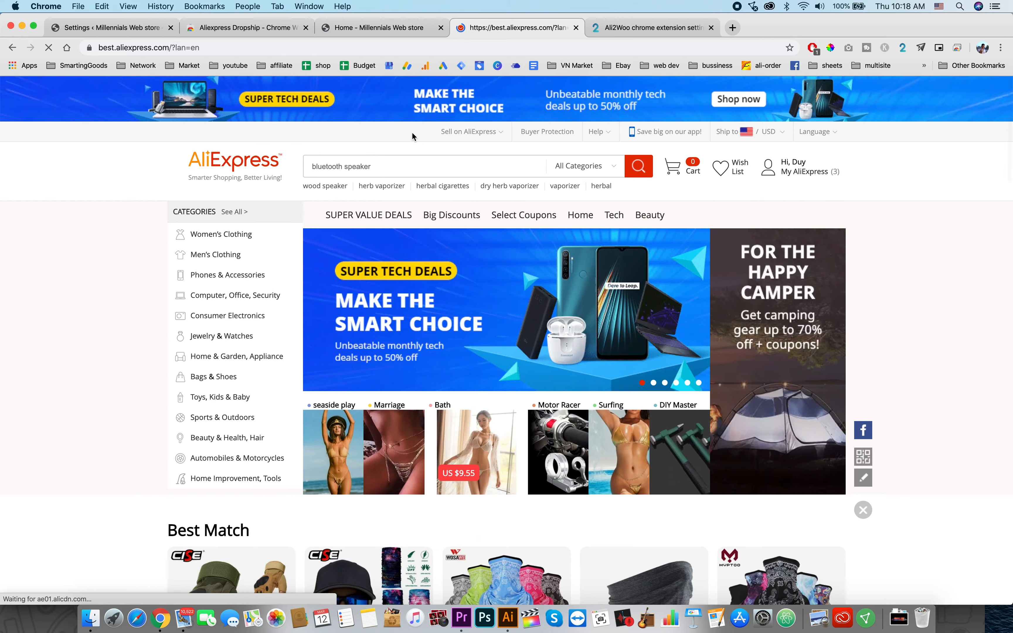
click(357, 164)
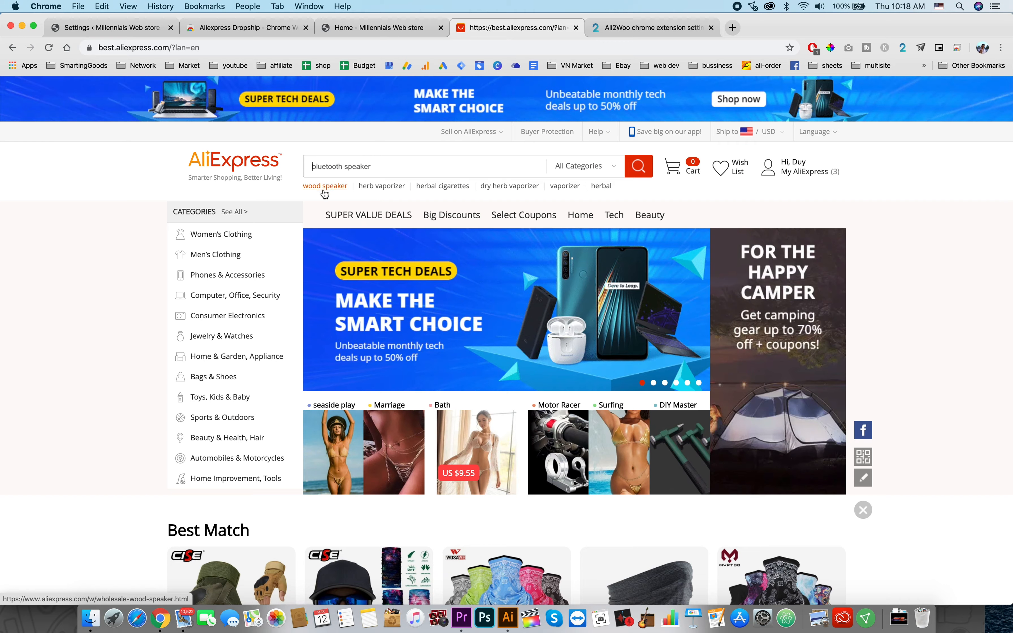
click(644, 170)
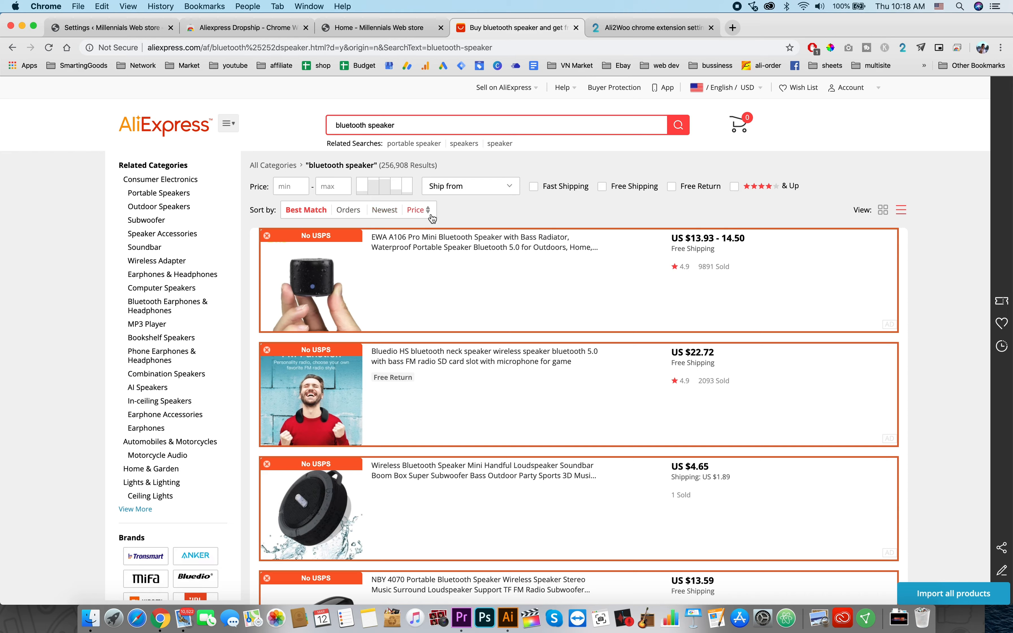
Step: Filter the results to ship from United States and import the first soundbar speaker into Ali2Woo
click(487, 188)
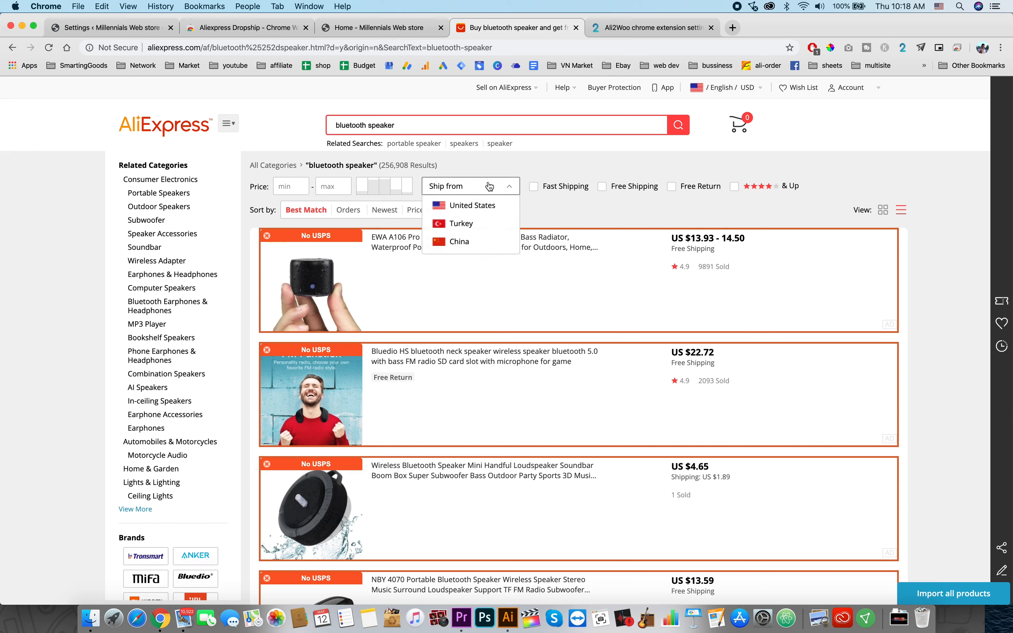
click(493, 206)
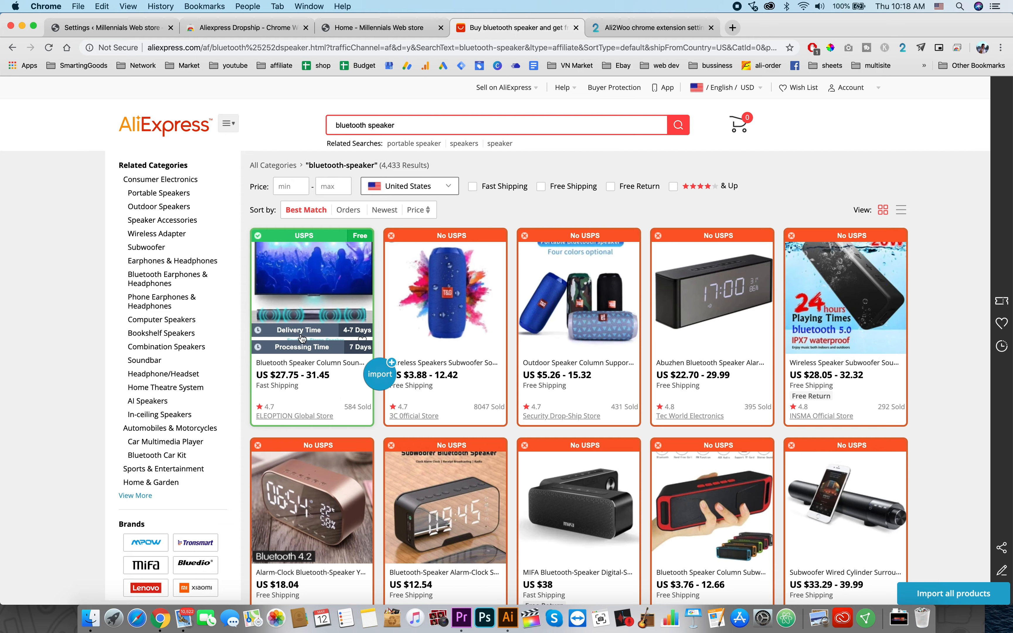
click(378, 381)
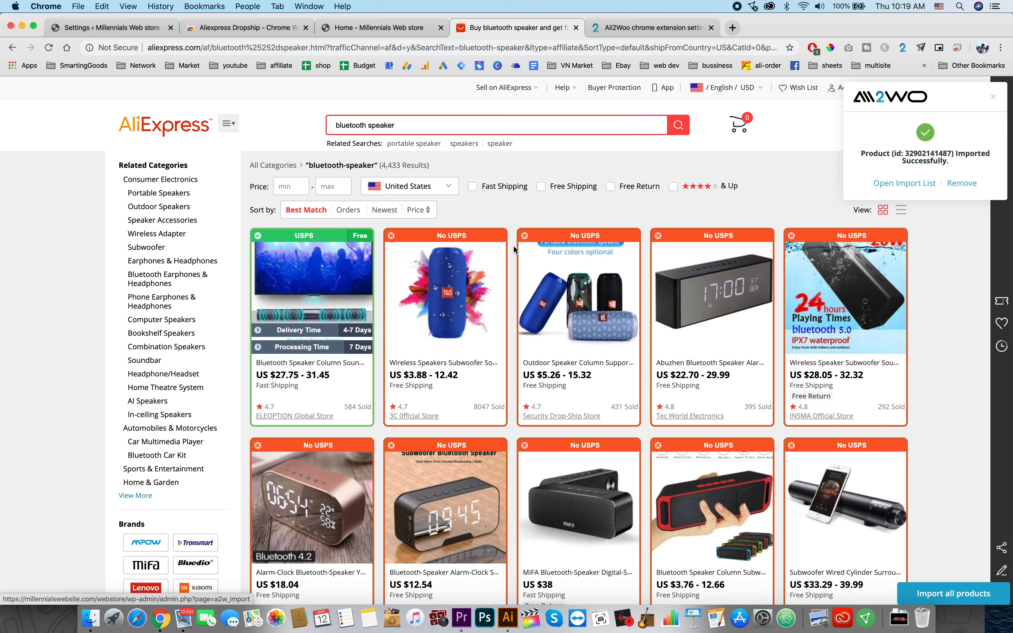
Step: Open the Import List and show the variants of the imported 20W soundbar
click(889, 184)
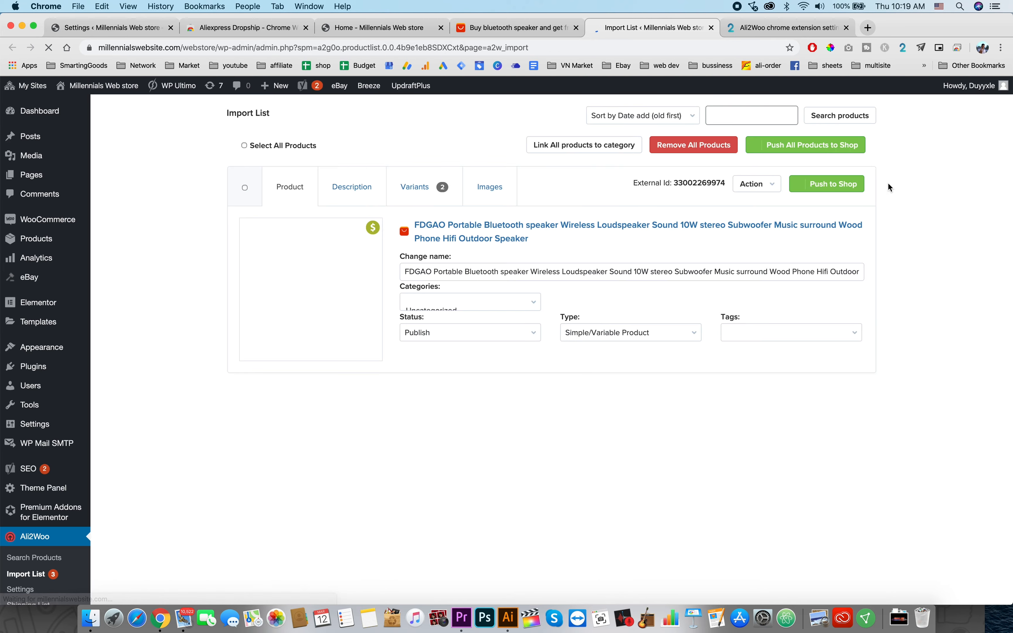
scroll(494, 323, down, 1)
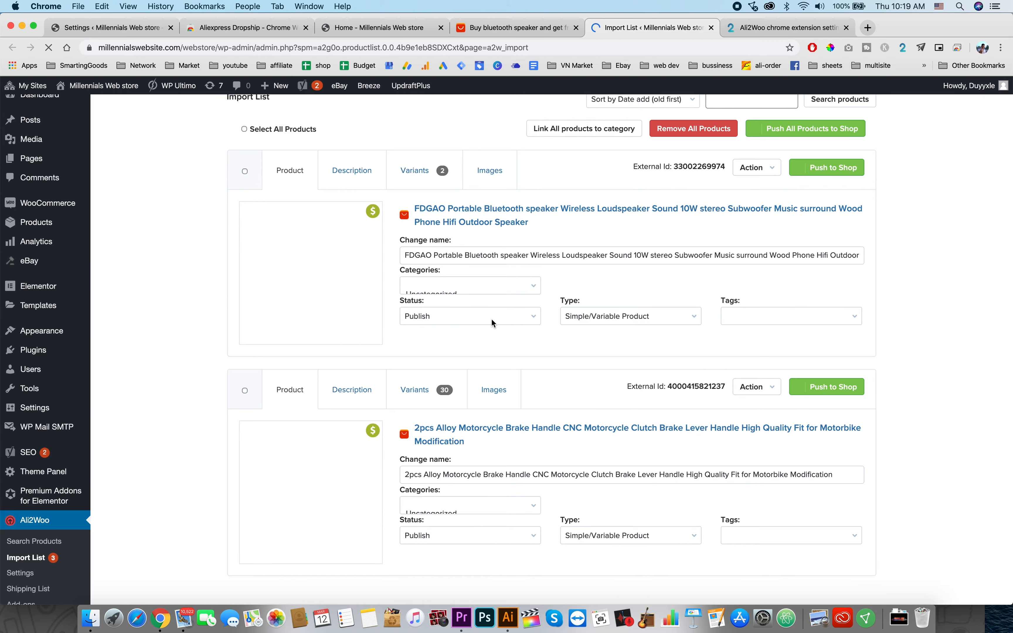
scroll(492, 321, down, 5)
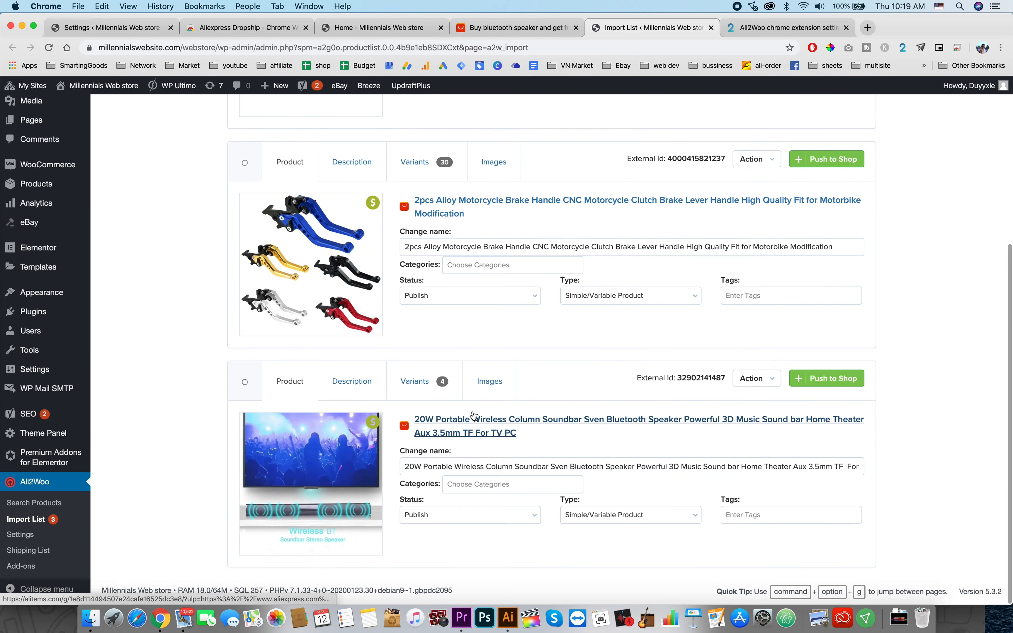
click(431, 390)
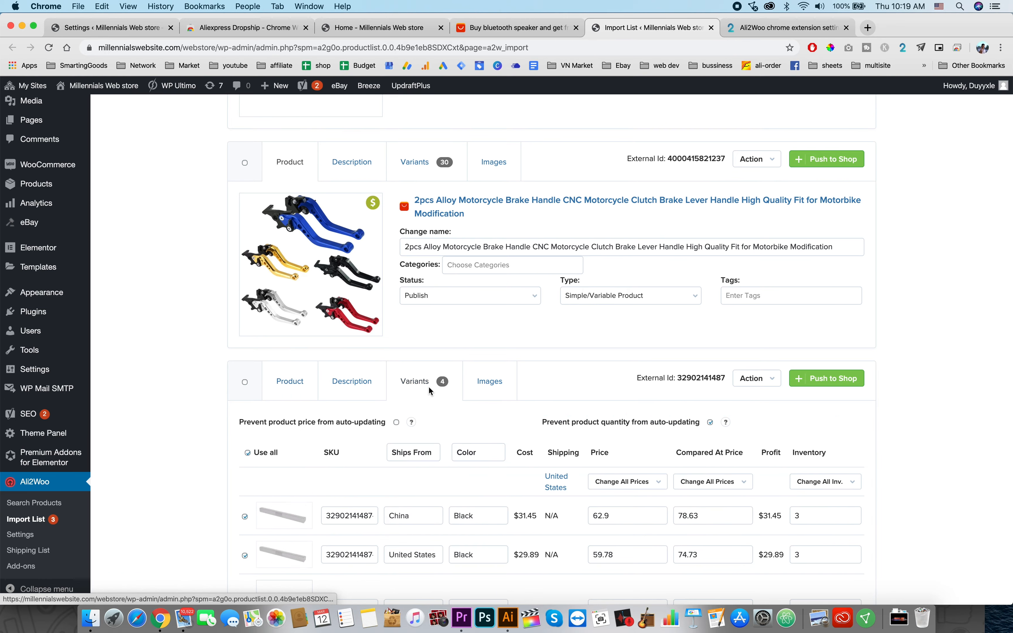
Step: Deselect all soundbar variants except the one shipping from United States
scroll(357, 438, down, 3)
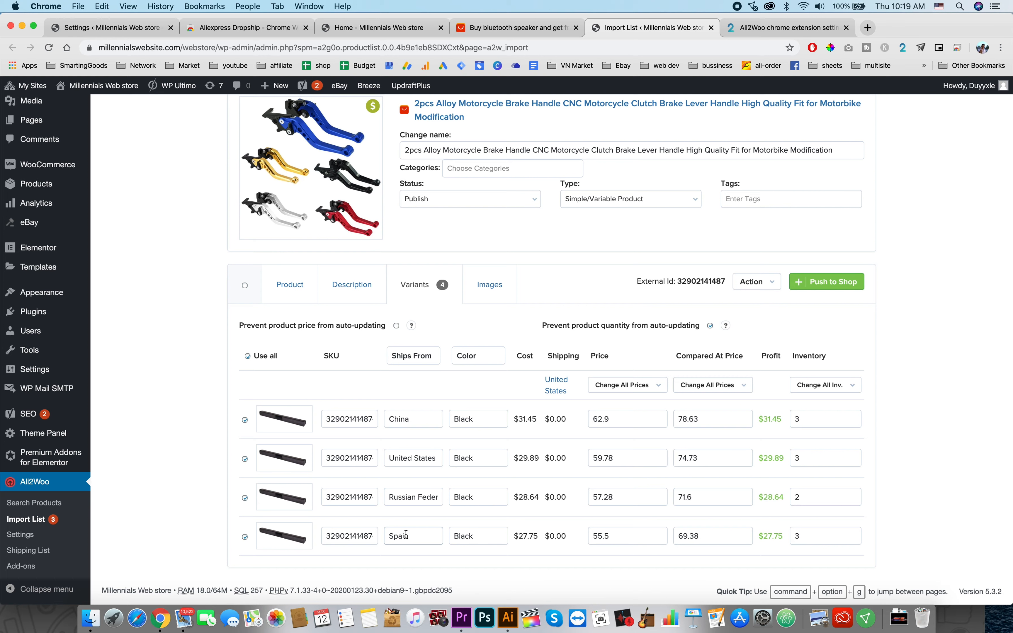
click(248, 356)
drag(518, 457, 530, 456)
drag(624, 457, 576, 460)
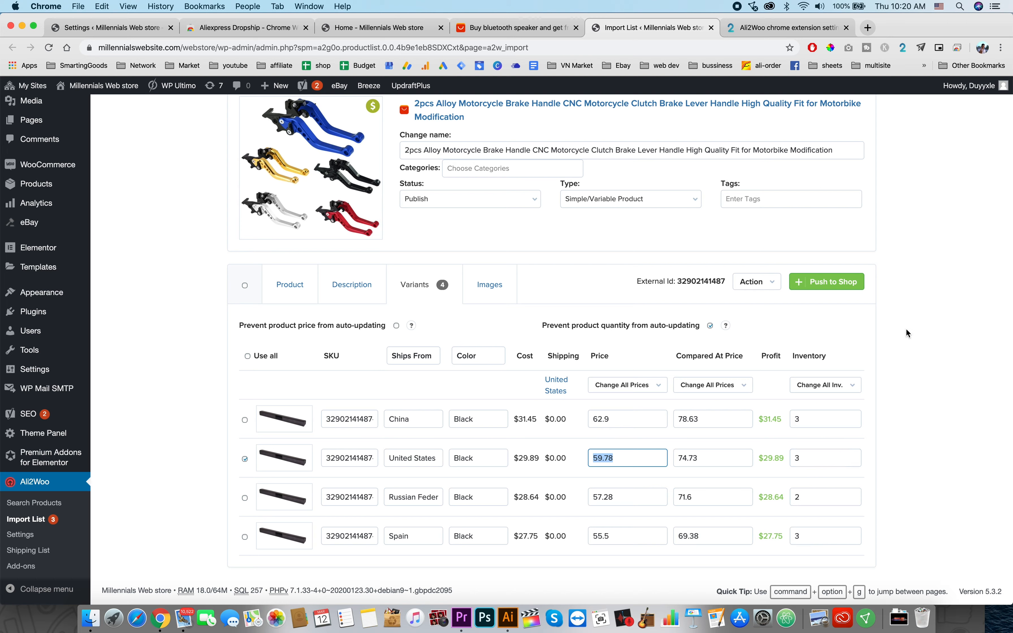
Step: Review the soundbar's product name and its imported description
click(284, 284)
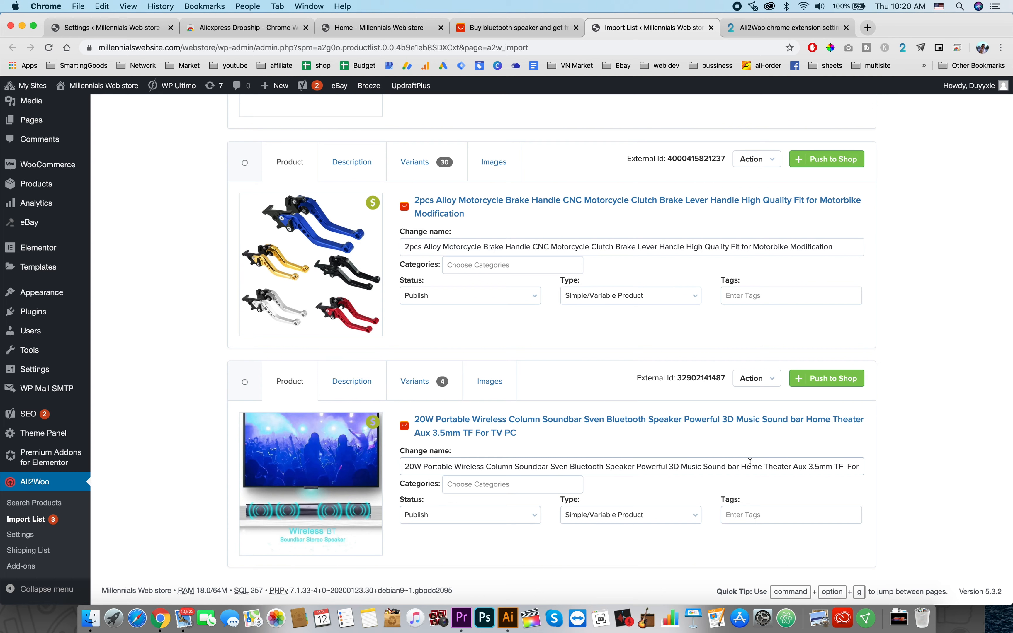
scroll(771, 467, right, 1)
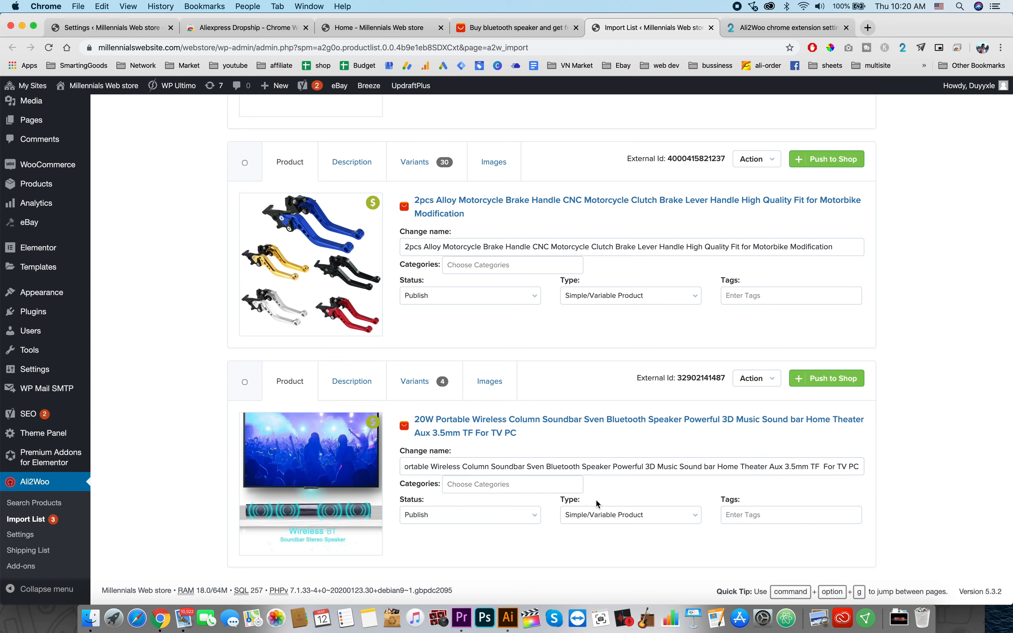
click(365, 388)
scroll(506, 514, down, 3)
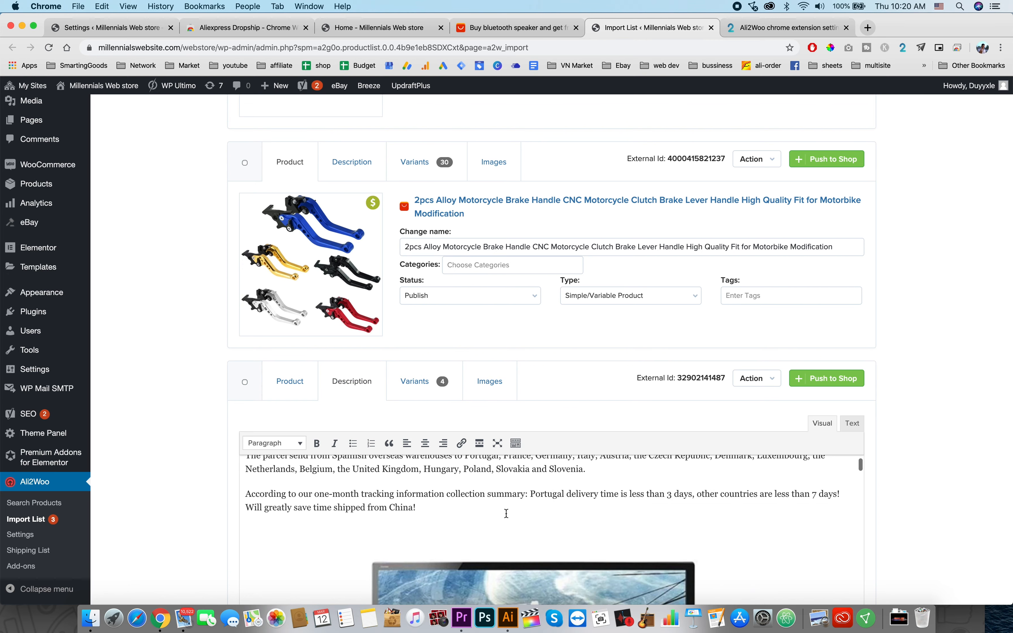
scroll(581, 414, down, 8)
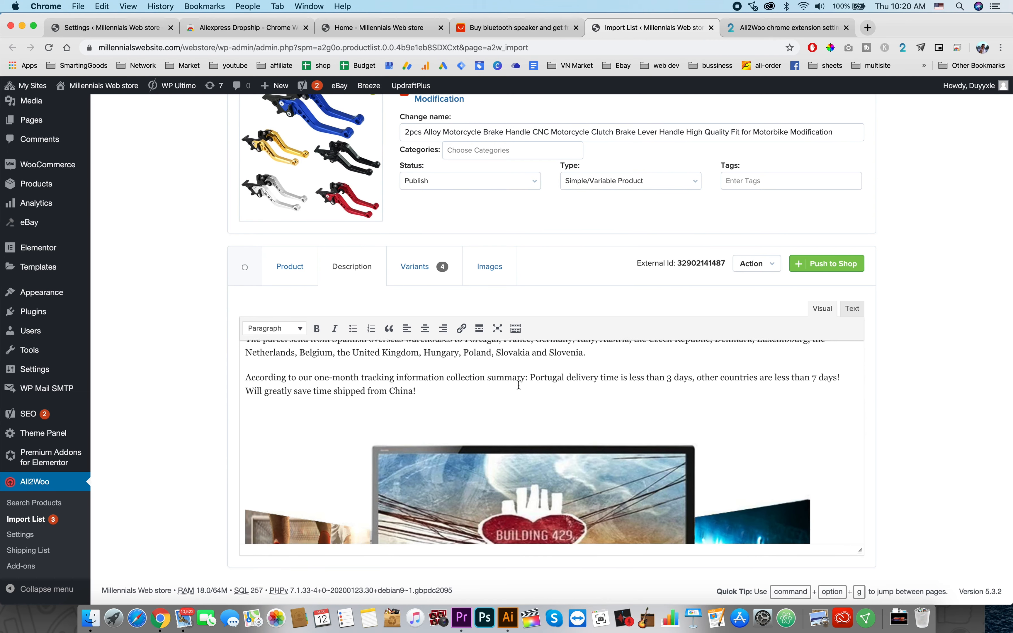
scroll(518, 386, down, 1)
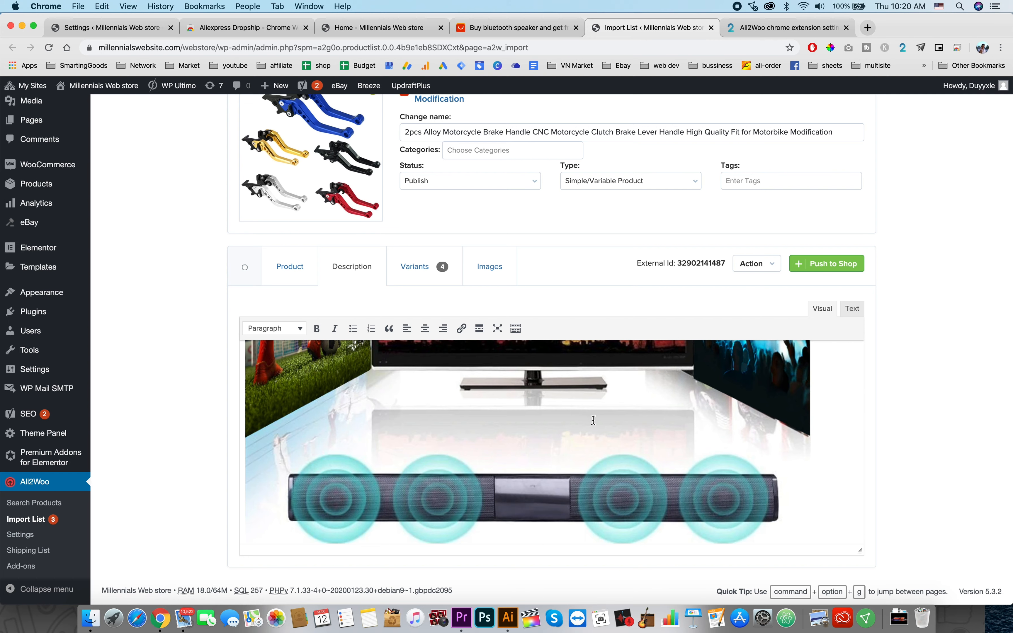
scroll(594, 420, up, 5)
scroll(594, 420, up, 3)
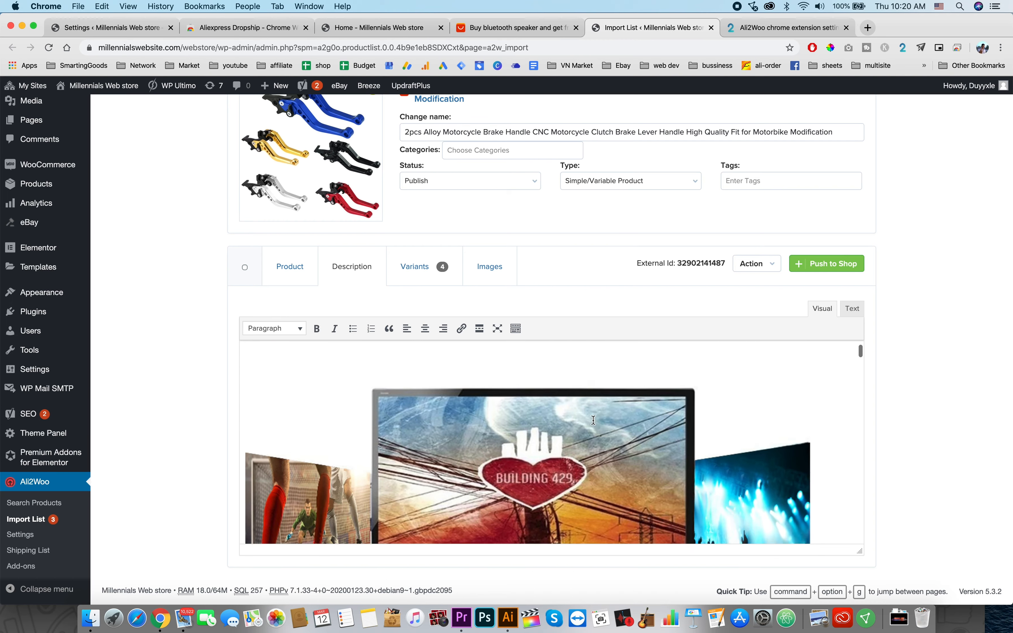
scroll(594, 421, down, 3)
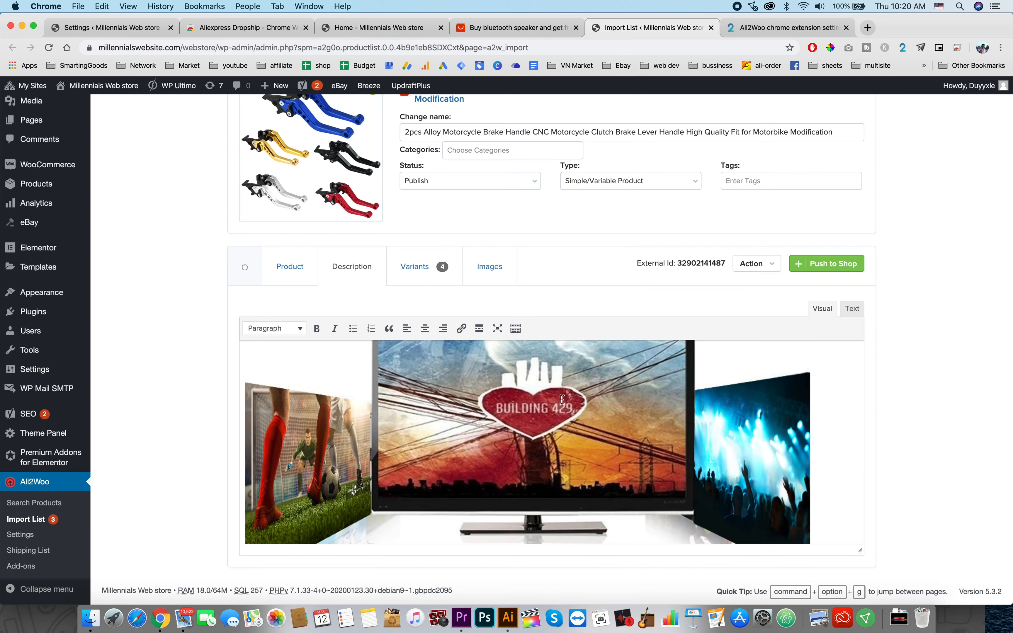
scroll(543, 481, down, 10)
scroll(543, 481, down, 2)
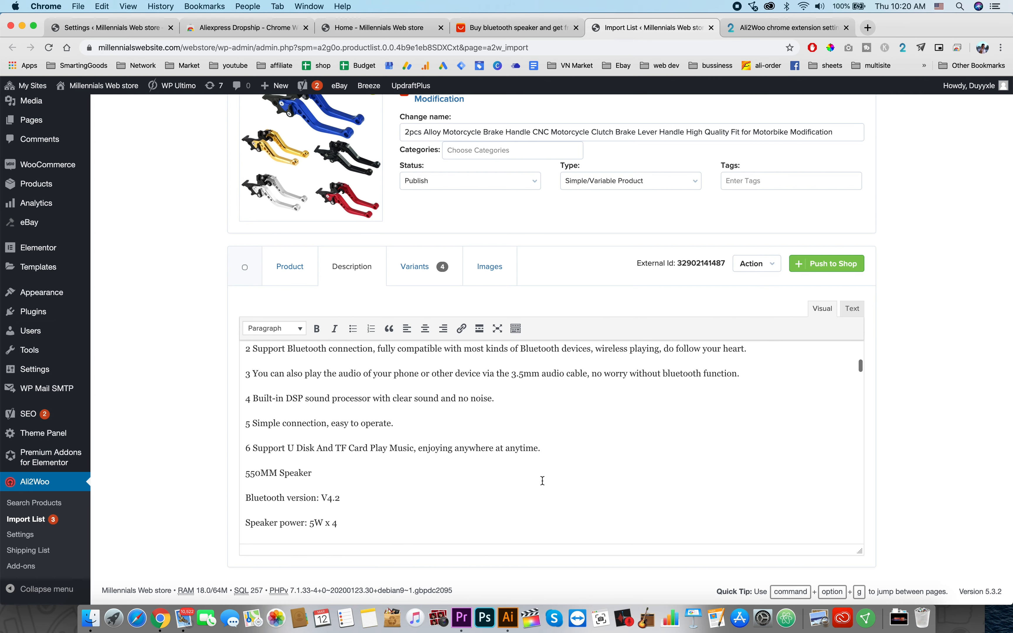
scroll(543, 481, up, 15)
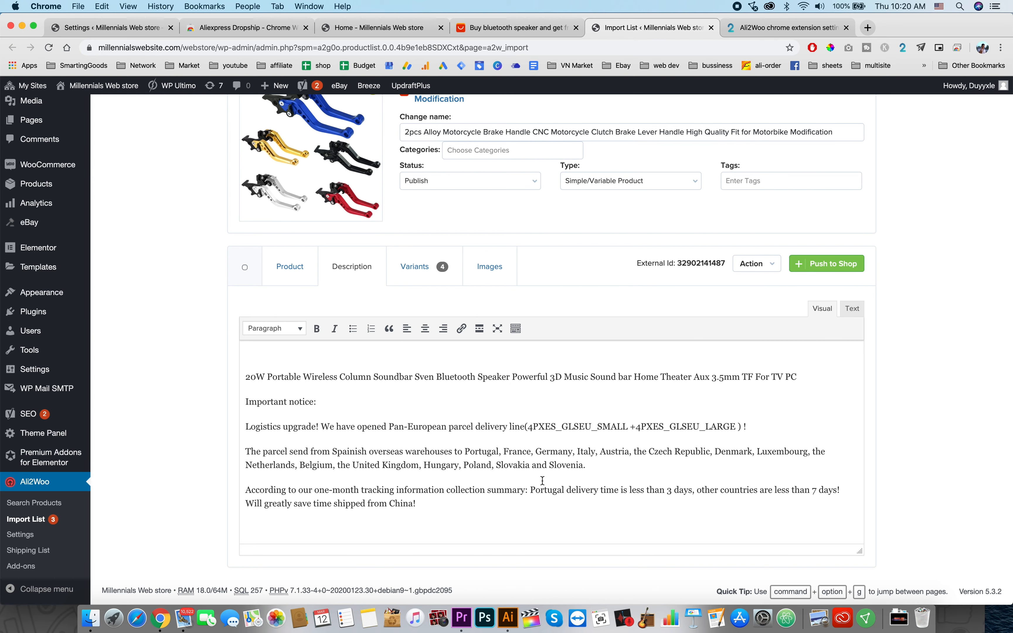
Step: Check the soundbar's variant prices and gallery images in the Import List, then push it to the shop
scroll(531, 458, down, 5)
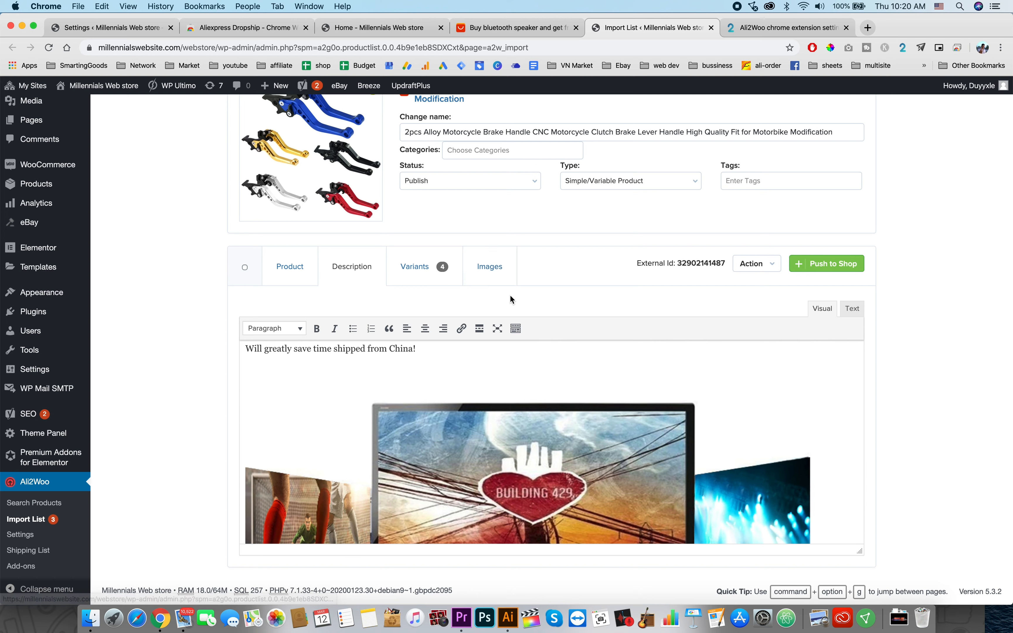
click(438, 275)
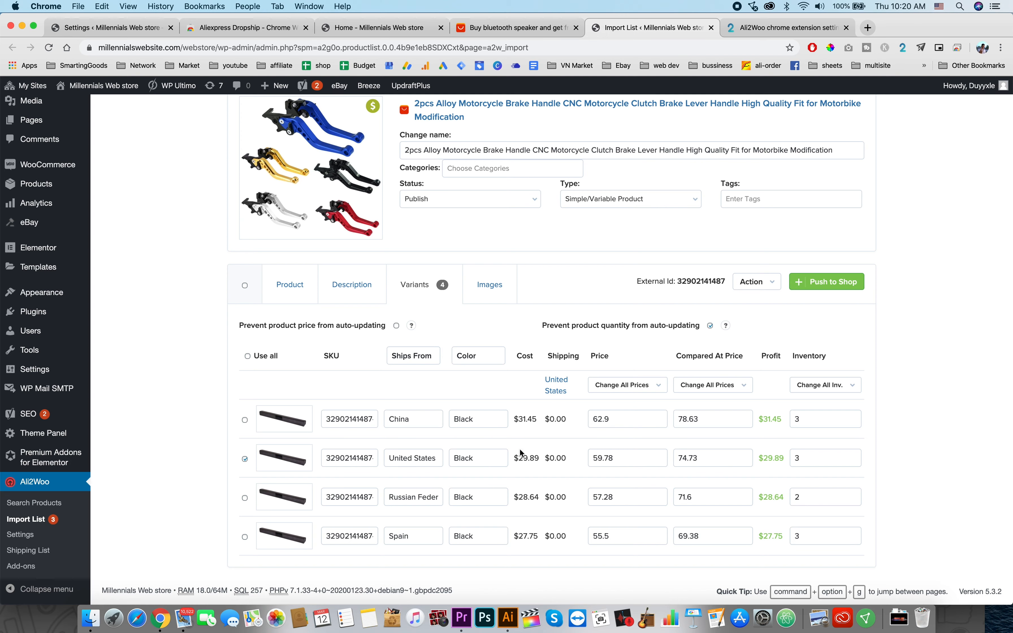
double_click(636, 460)
click(813, 456)
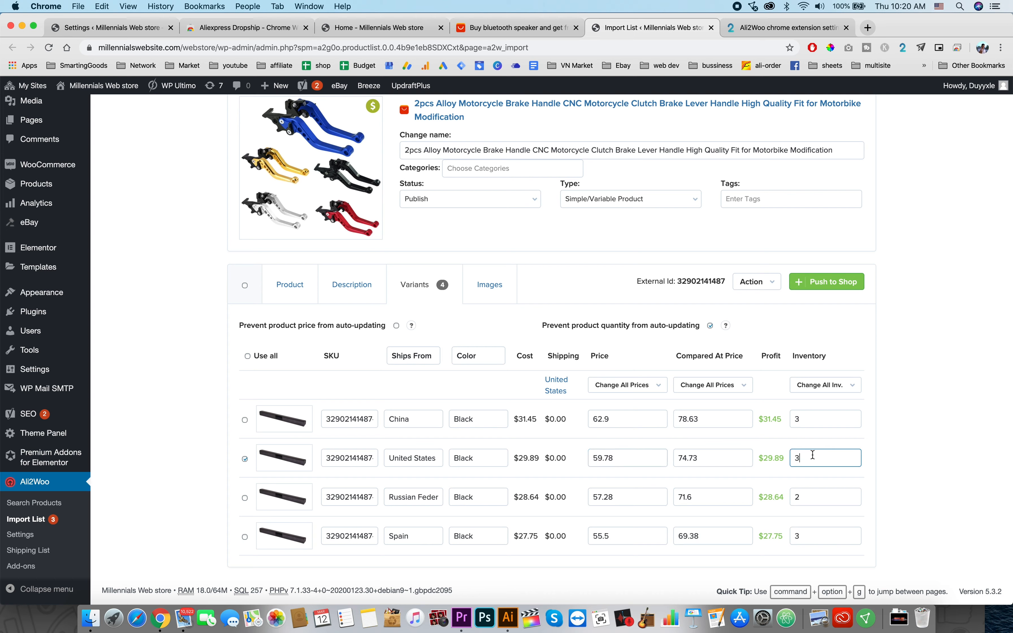
click(497, 286)
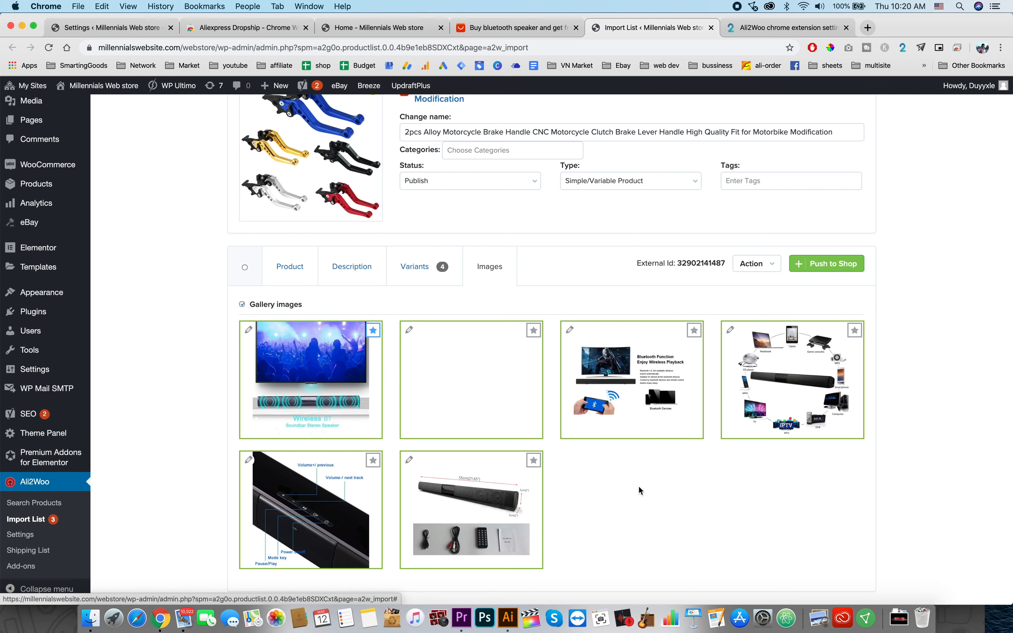
scroll(647, 516, down, 1)
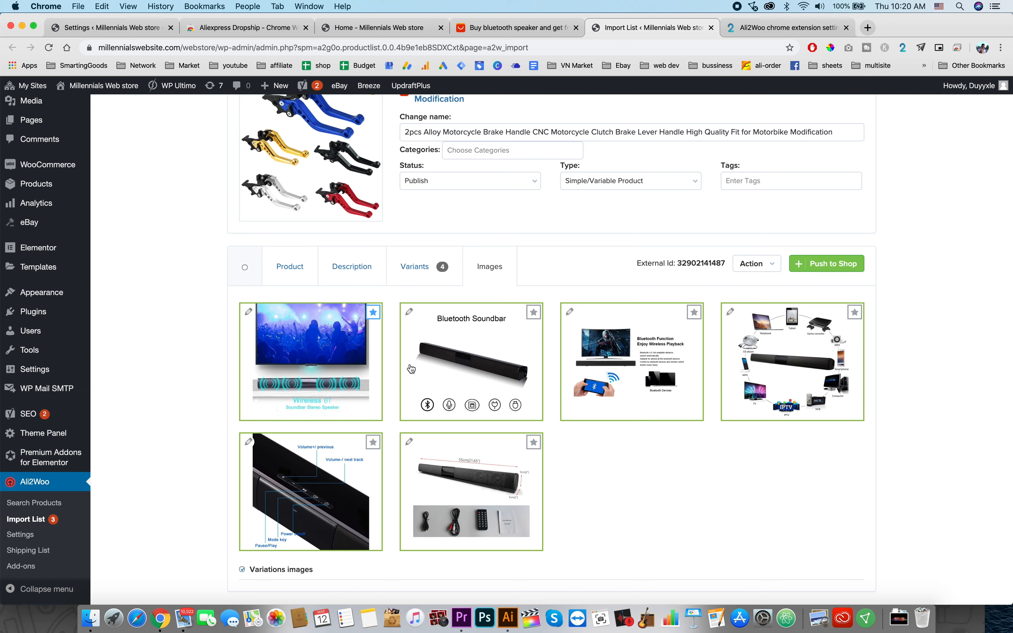
scroll(620, 476, up, 1)
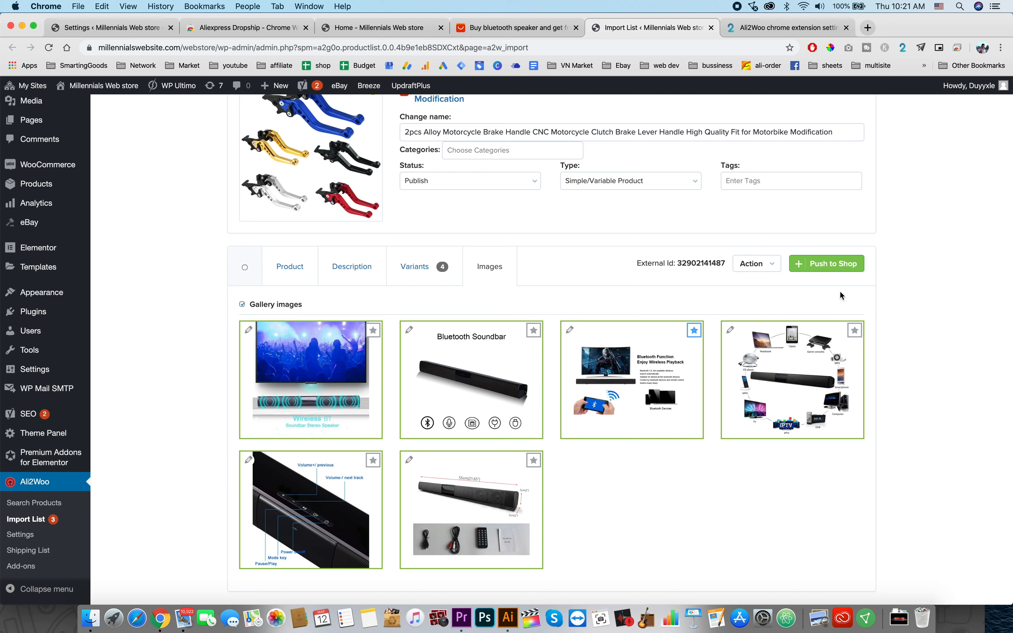
click(833, 269)
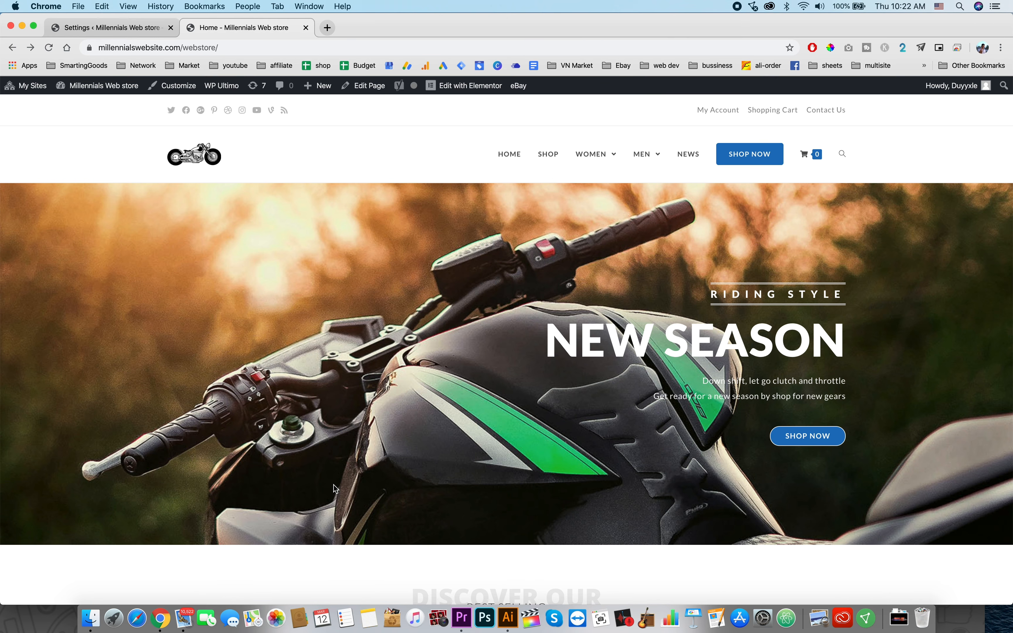
Step: Browse the store's homepage and open the 20W soundbar product from the new arrivals
scroll(334, 485, down, 10)
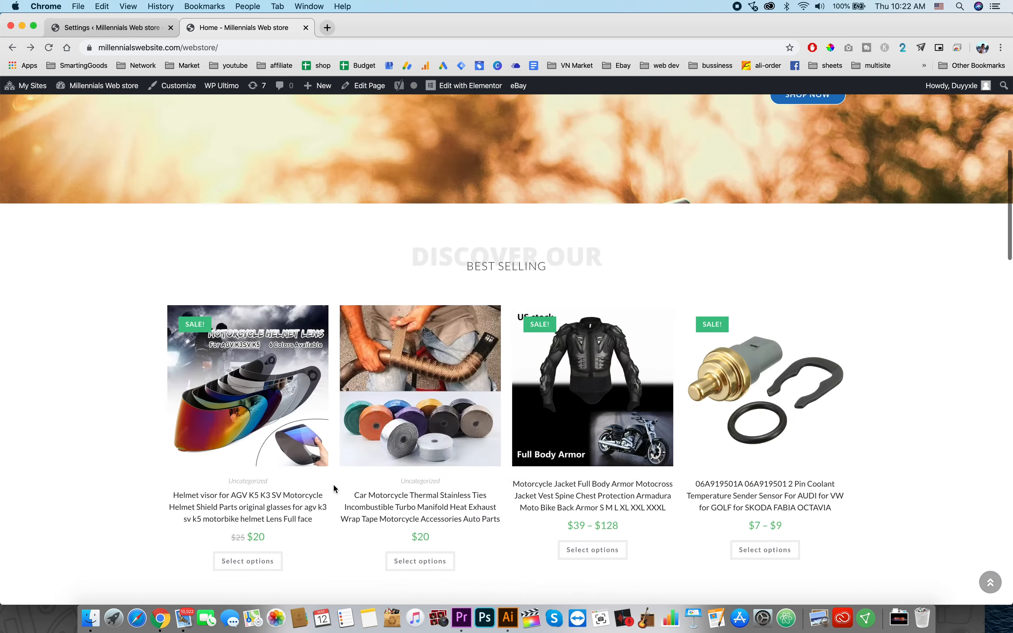
scroll(335, 489, down, 10)
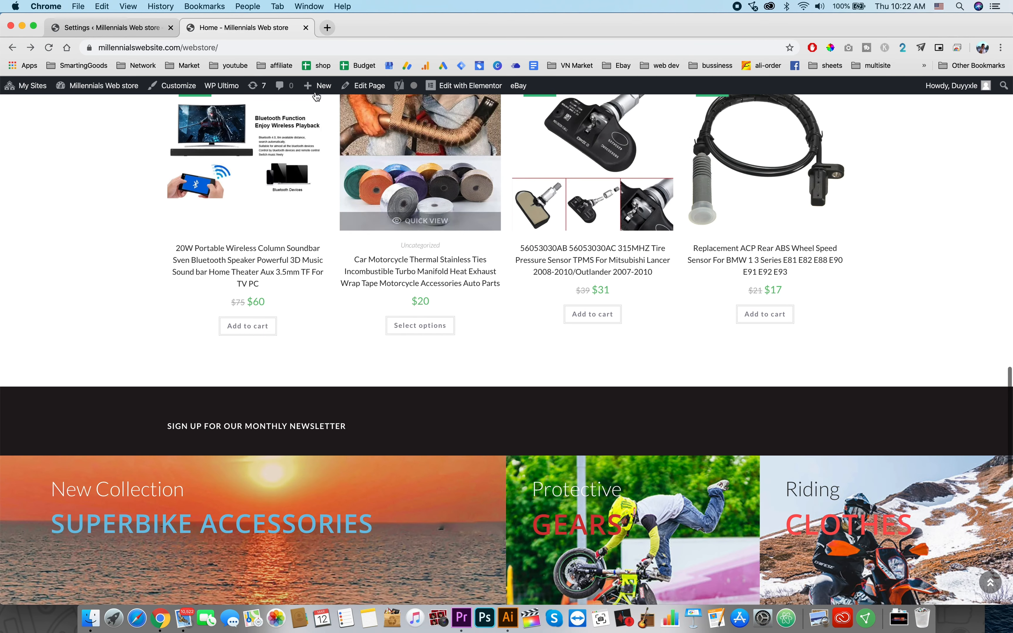
scroll(285, 323, up, 5)
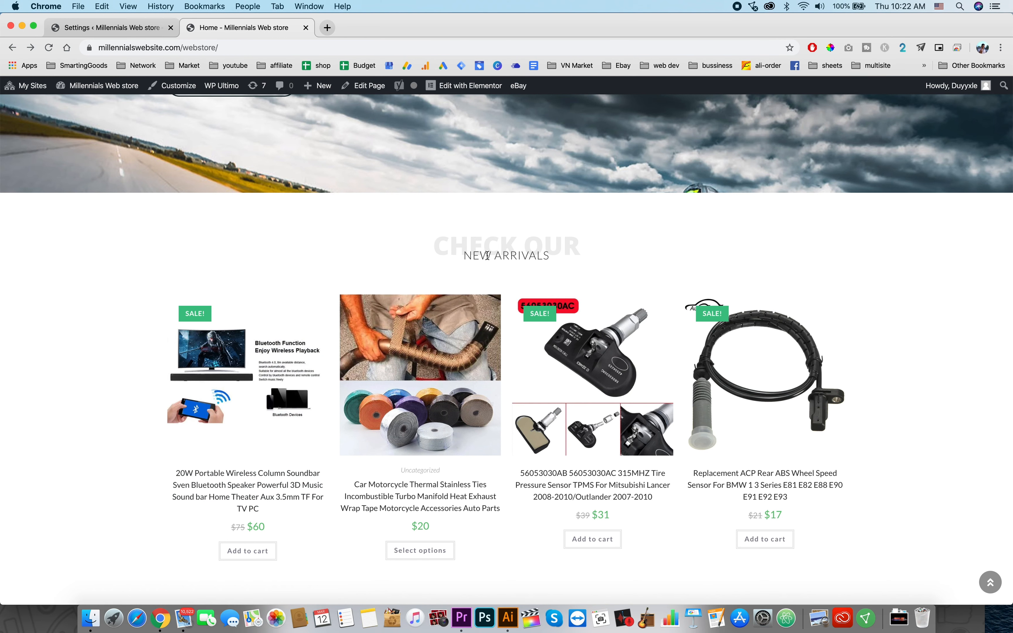
drag(469, 255, 544, 256)
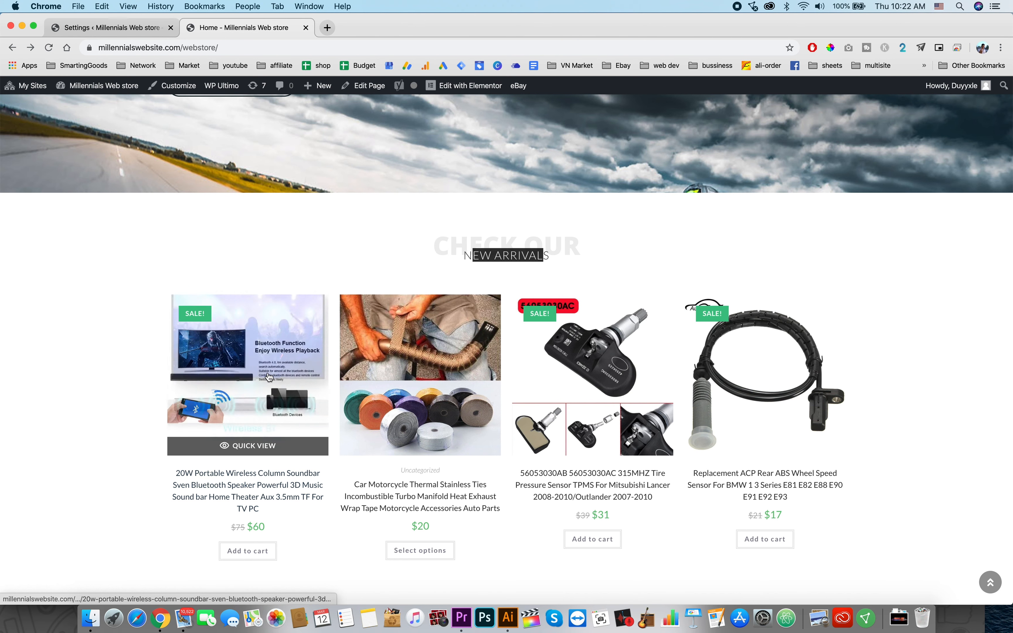
click(254, 379)
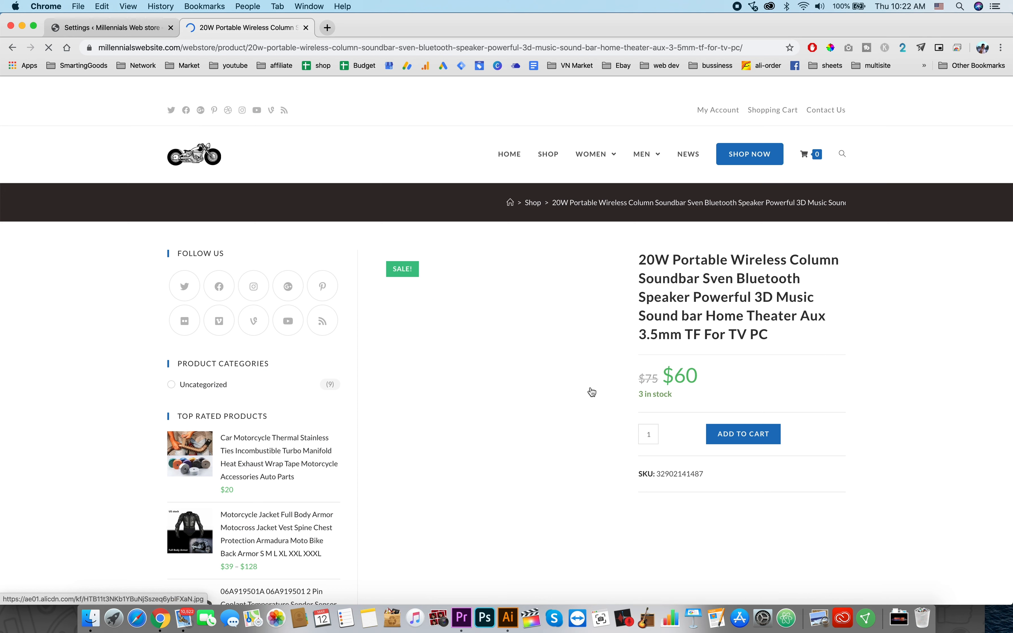
Step: Review the soundbar's product page, its description and additional information, then return to the admin dashboard
scroll(788, 408, down, 1)
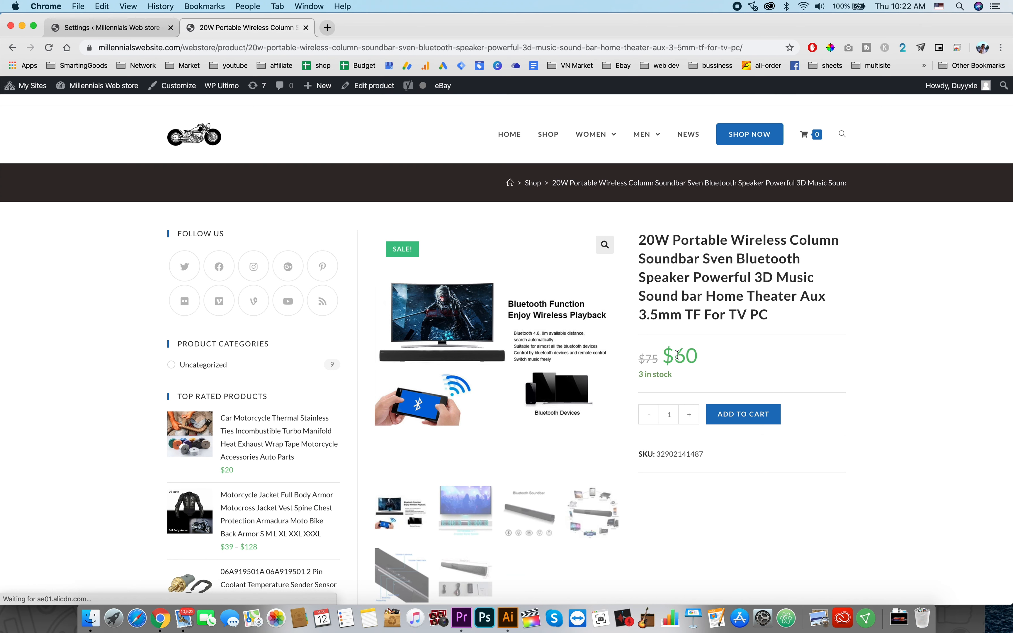
drag(674, 355, 713, 355)
click(763, 365)
scroll(733, 352, down, 1)
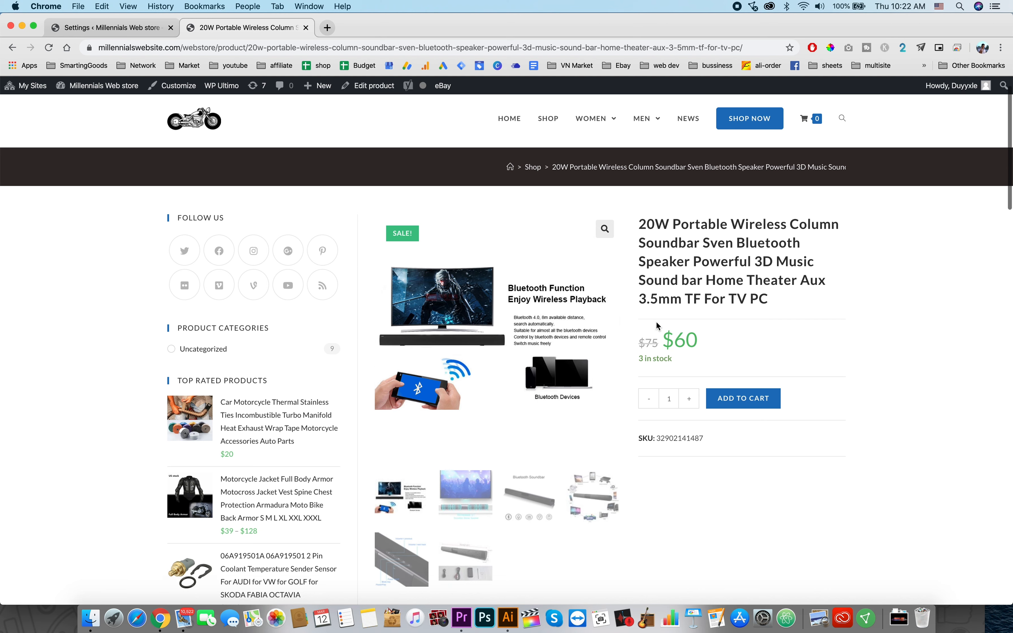
scroll(683, 340, down, 3)
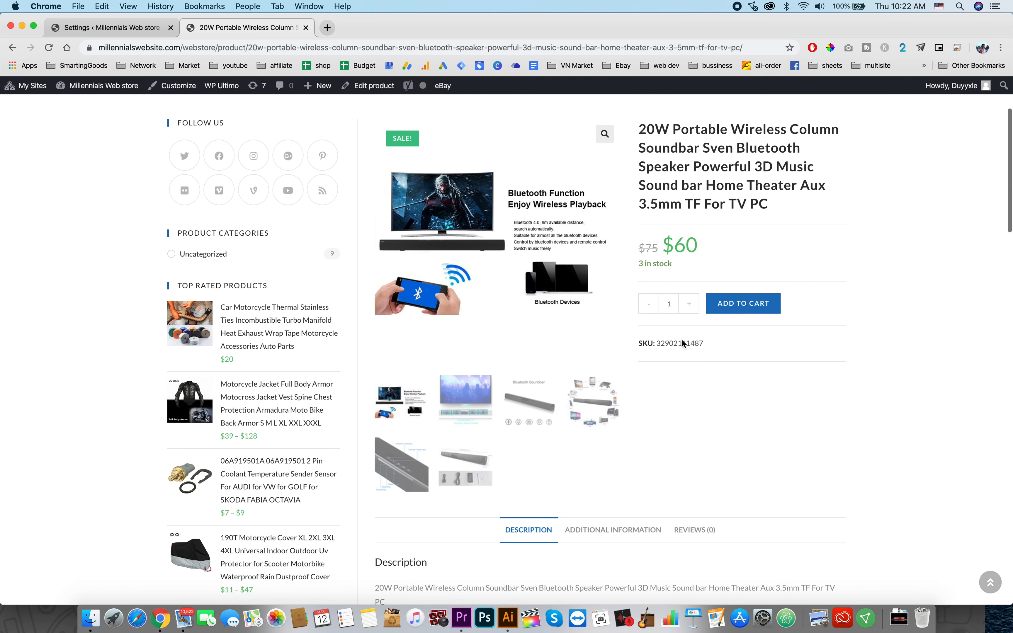
scroll(616, 467, down, 8)
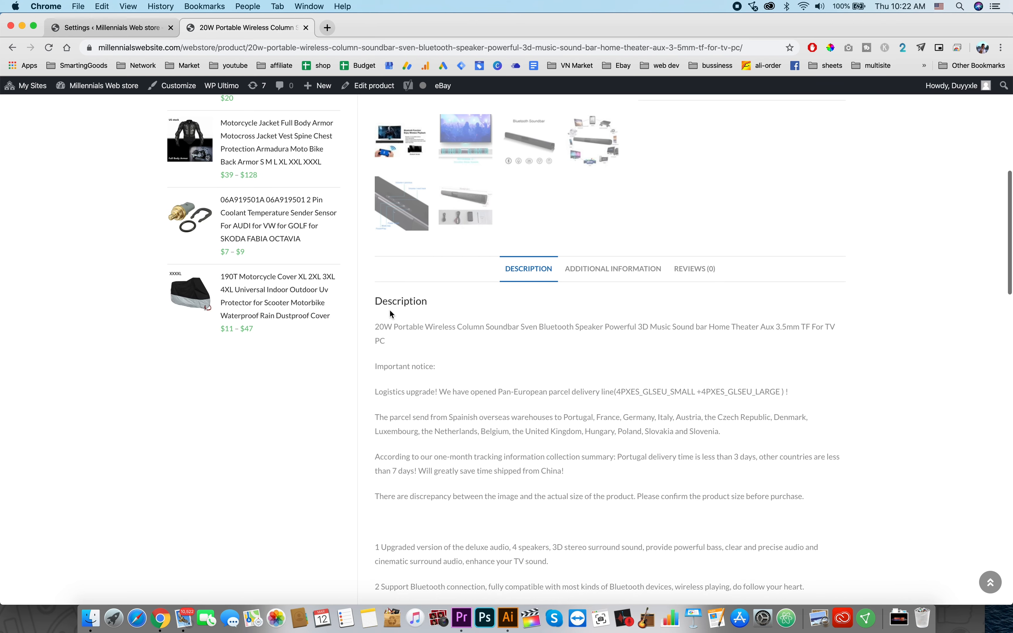
scroll(457, 407, down, 8)
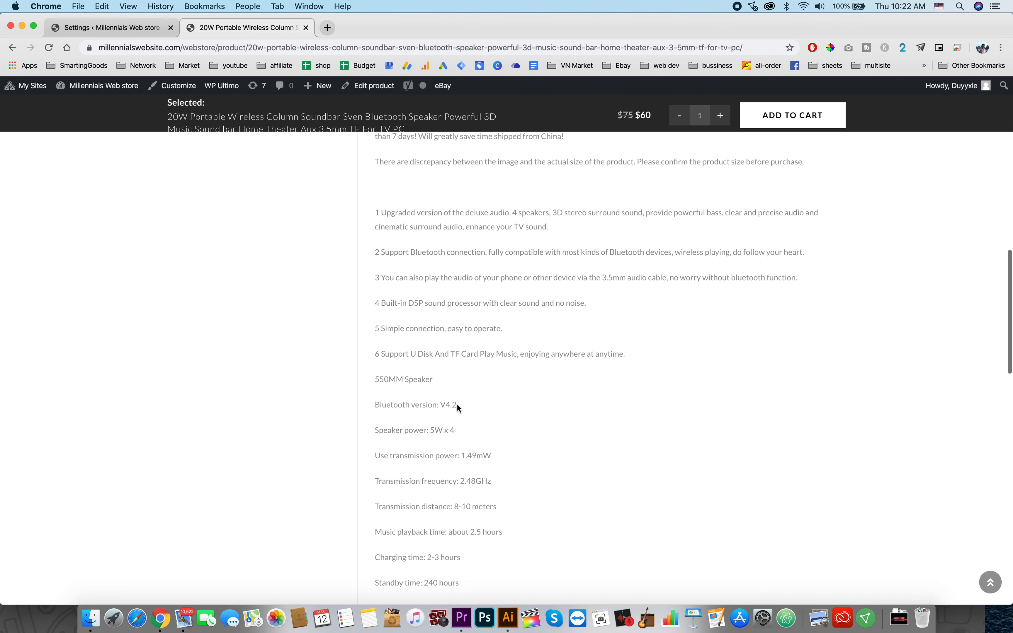
scroll(457, 406, down, 20)
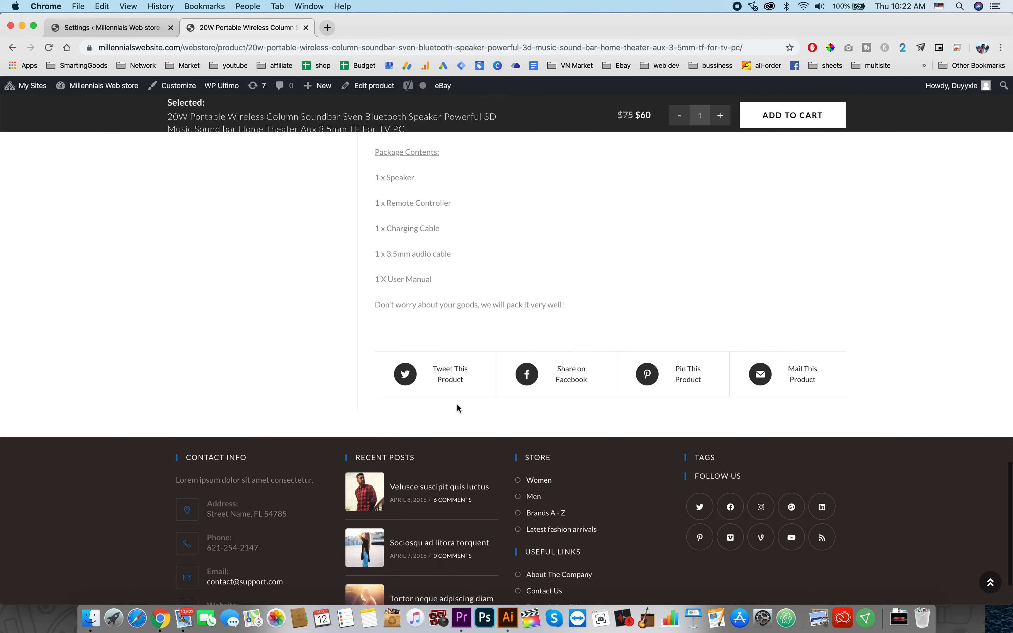
scroll(458, 406, up, 20)
scroll(543, 576, down, 5)
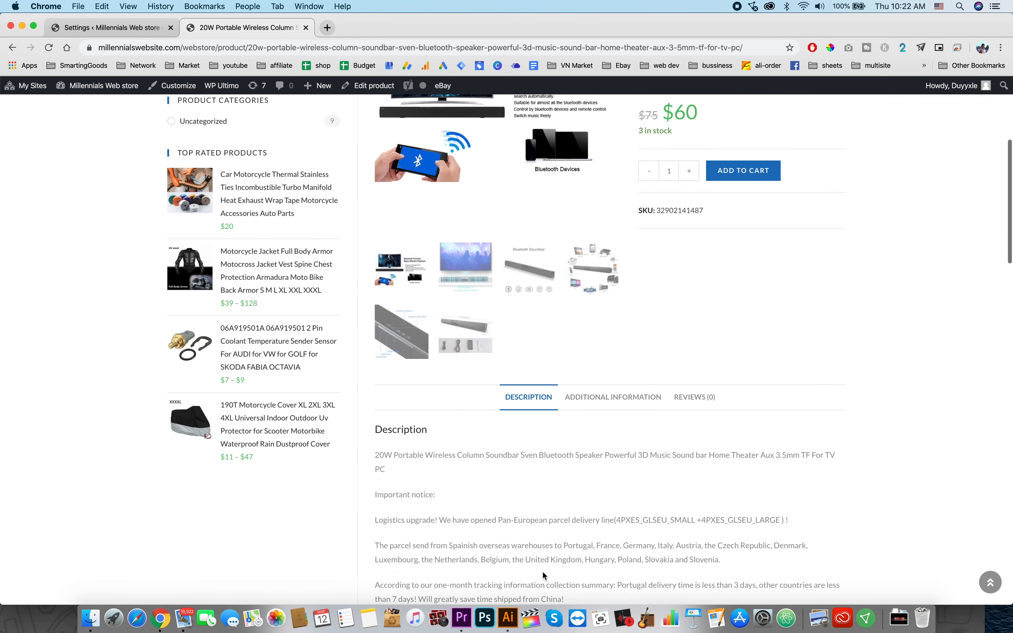
scroll(544, 576, down, 2)
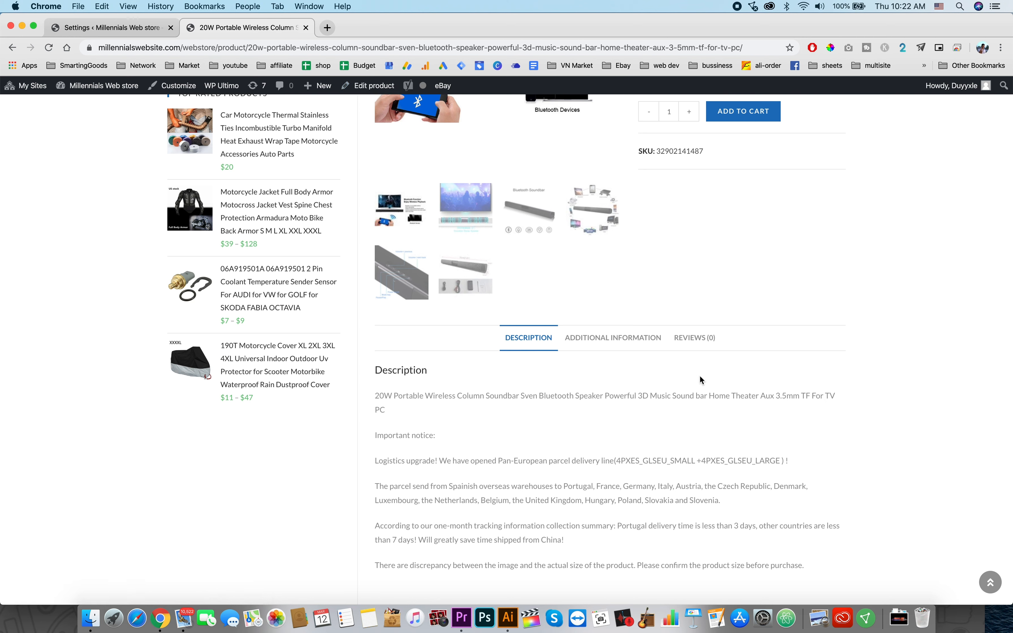
click(613, 349)
scroll(738, 389, down, 3)
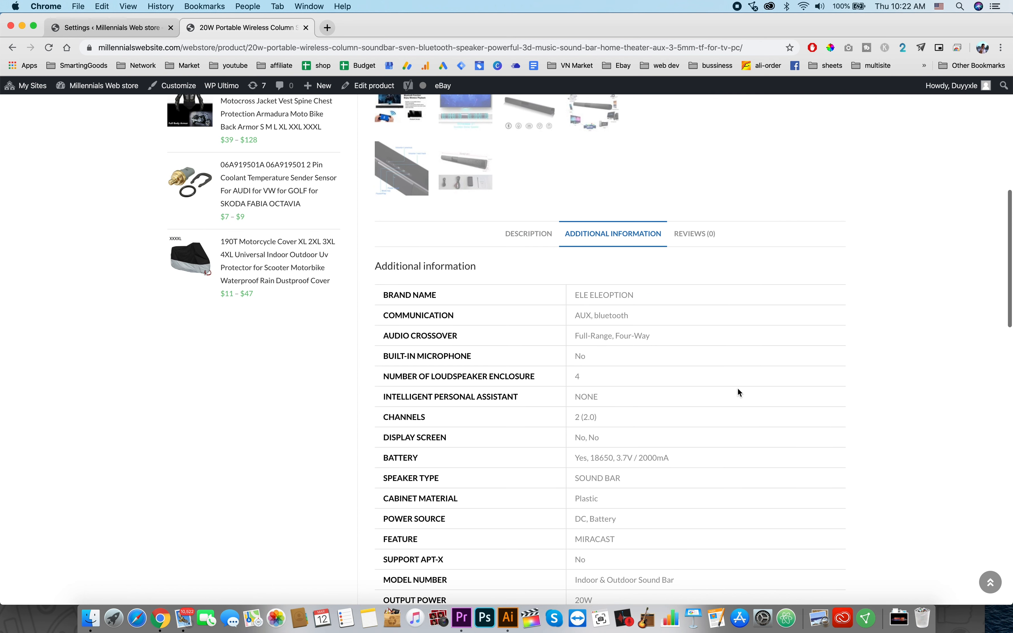
scroll(538, 474, down, 2)
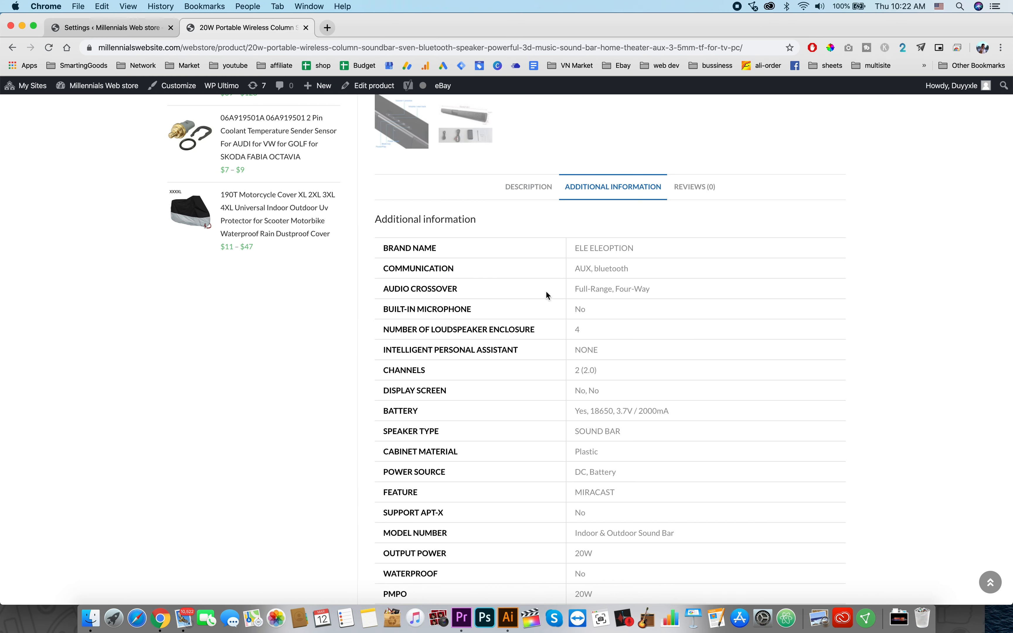
scroll(561, 353, down, 10)
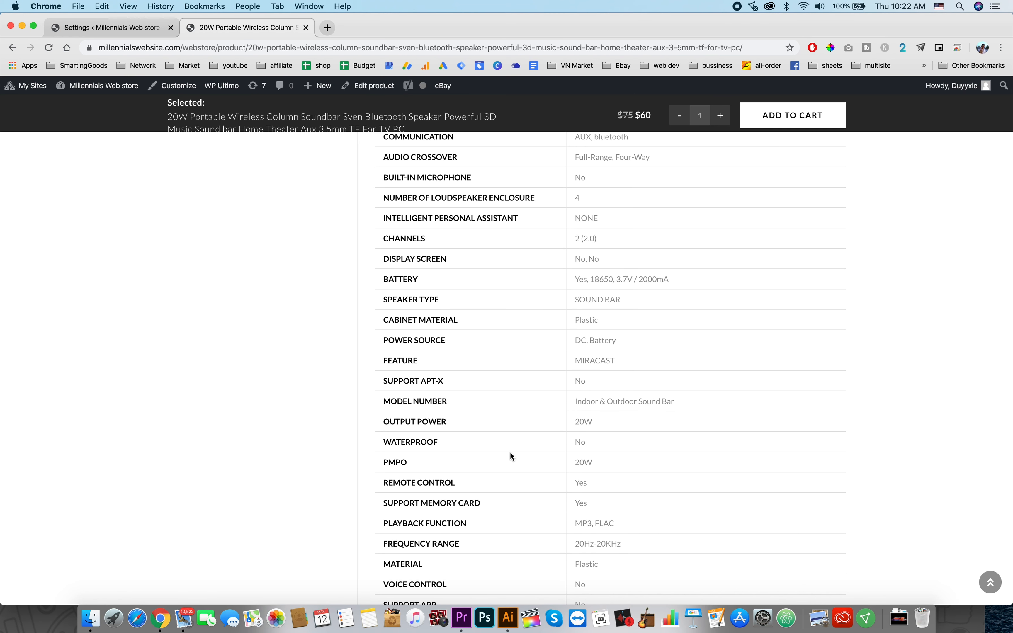
scroll(510, 452, down, 15)
scroll(510, 452, up, 20)
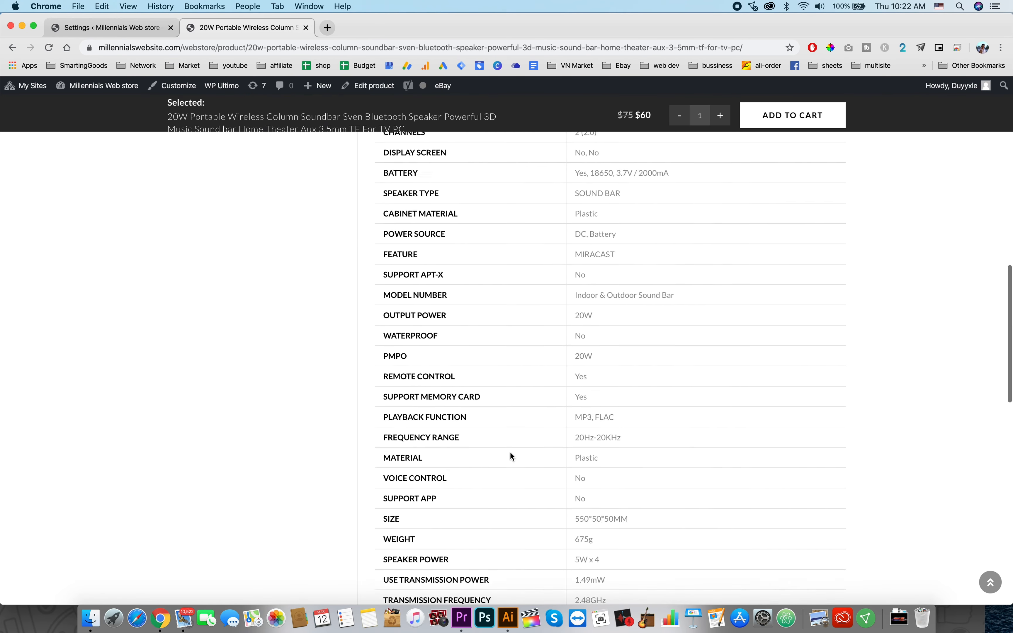
scroll(510, 451, up, 5)
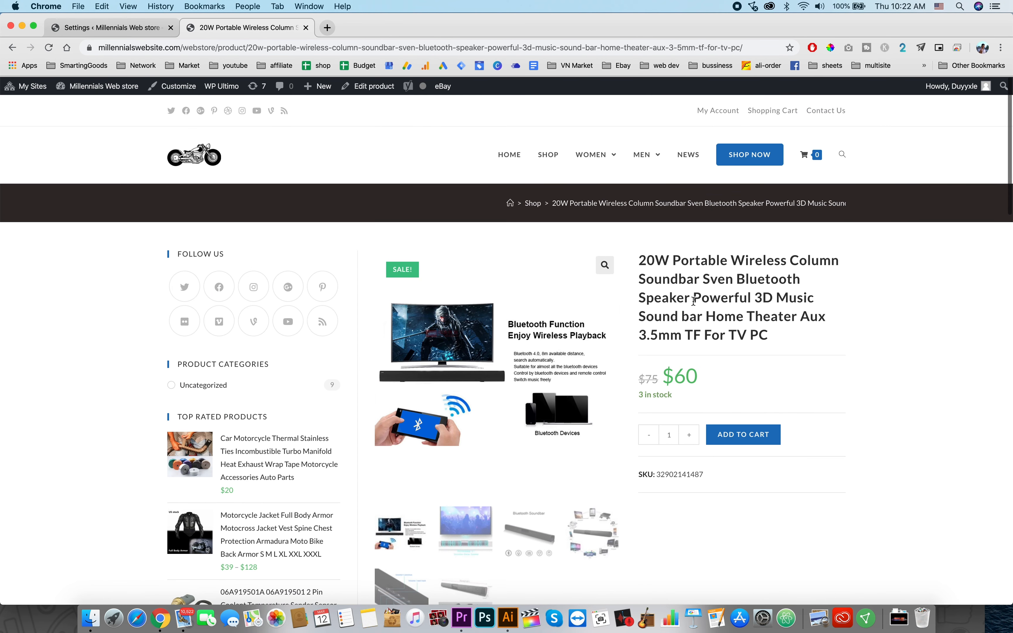
scroll(828, 349, down, 3)
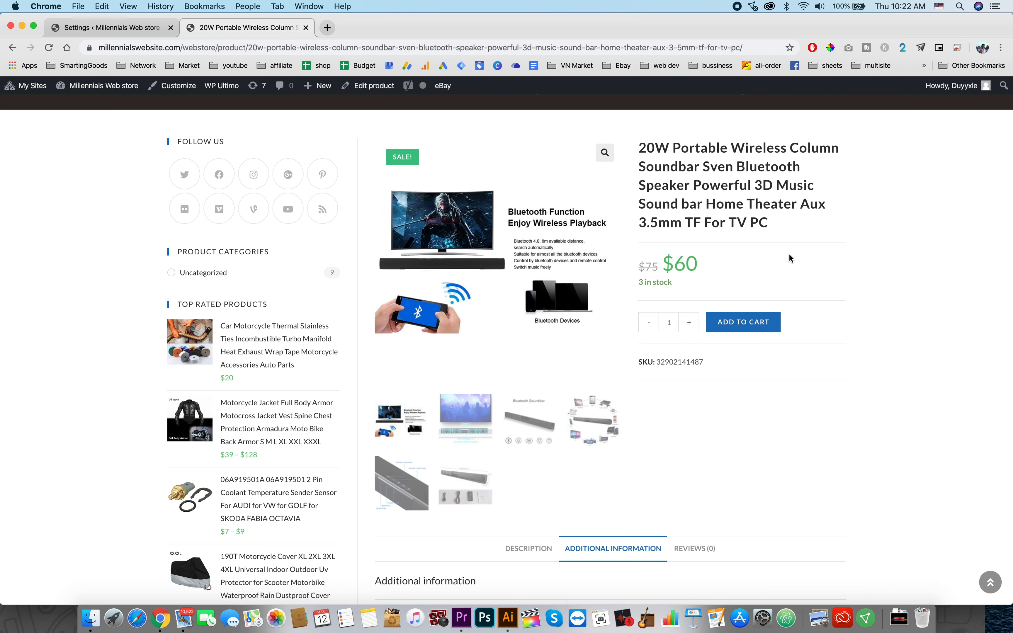
scroll(789, 256, up, 3)
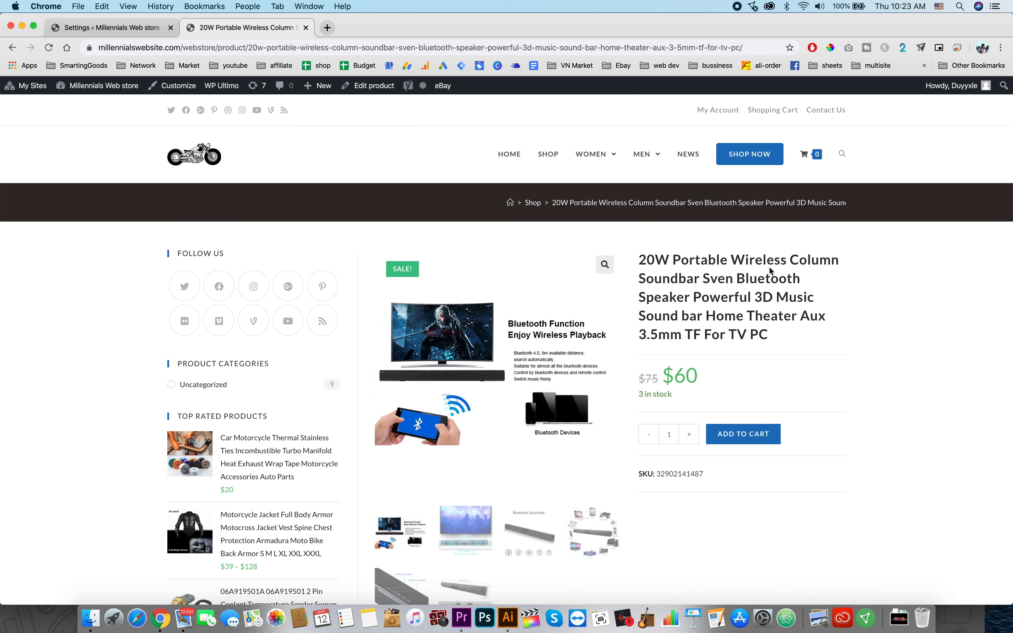
scroll(770, 267, down, 2)
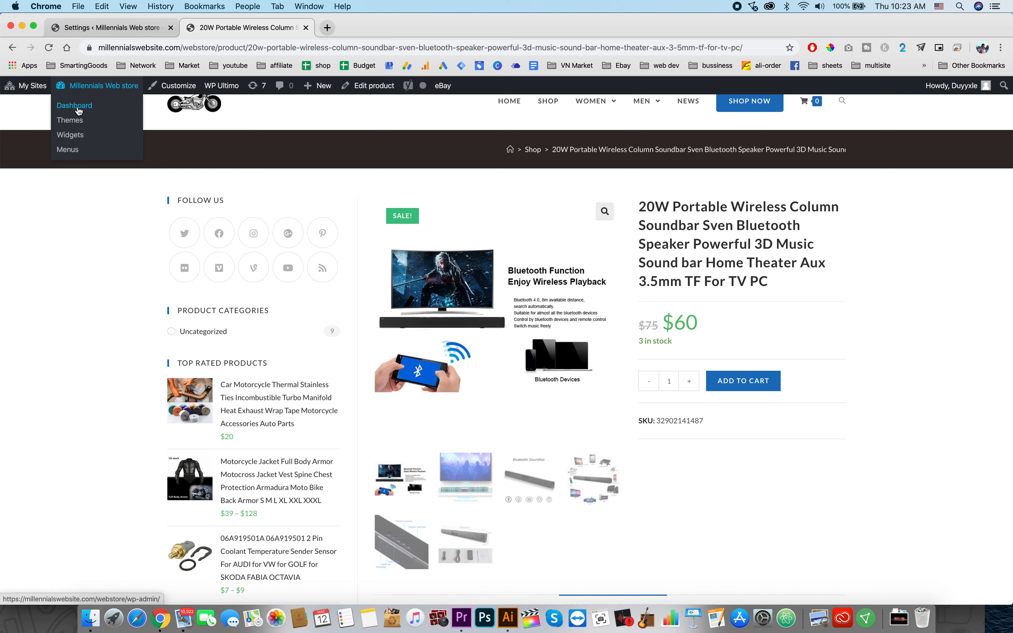
click(84, 104)
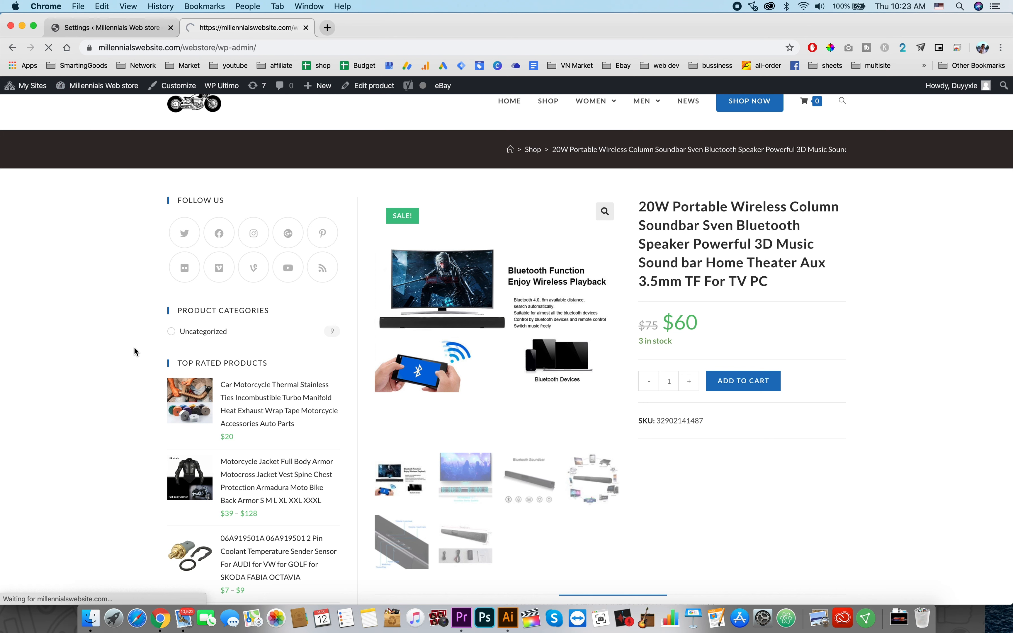